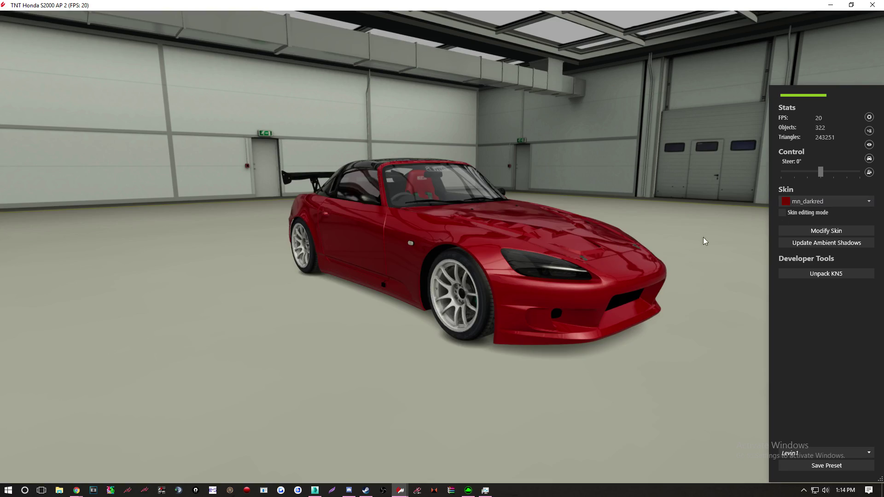
Inspect the red Honda S2000 from several angles in the showroom and close the showroom
drag(479, 298, 522, 279)
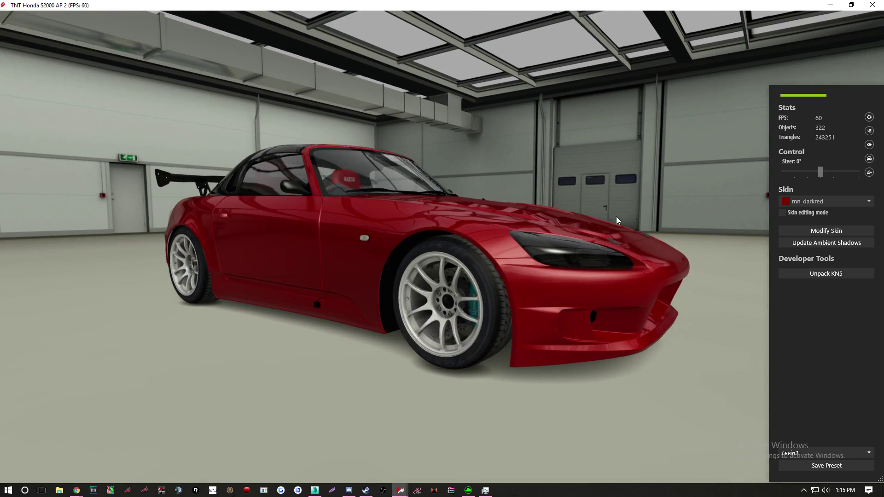
drag(616, 216, 828, 241)
drag(359, 230, 702, 218)
click(872, 4)
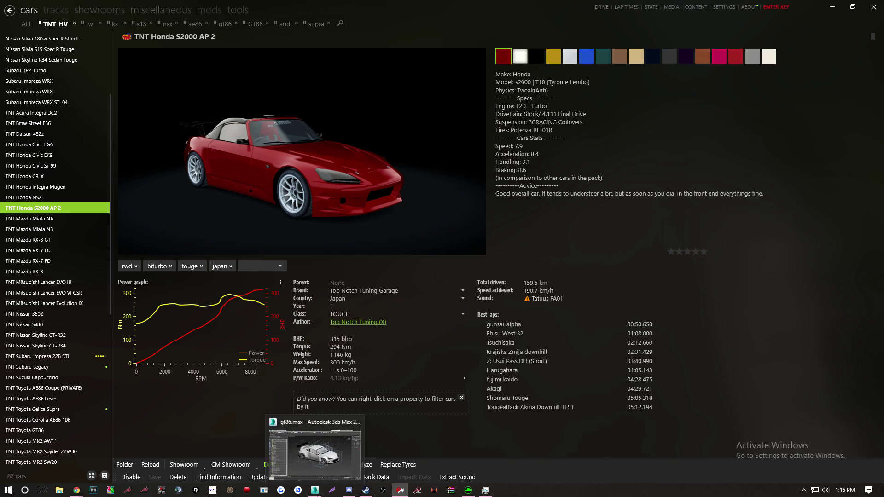
Bring up 3ds Max, launch 3DSimED3 over it and dismiss the activation dialog
click(314, 490)
scroll(710, 381, down, 5)
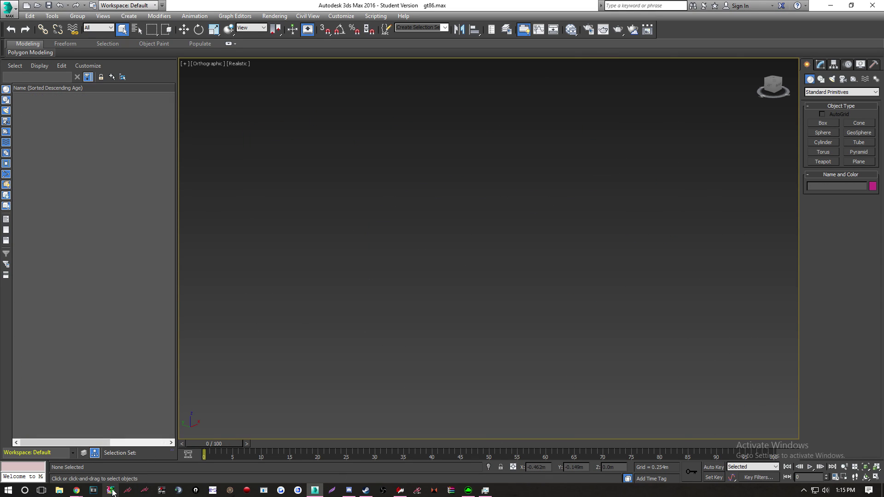
click(110, 490)
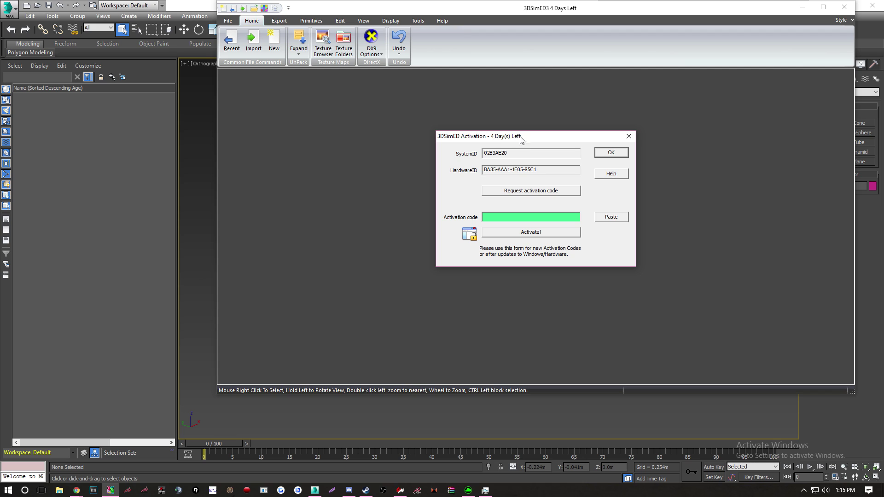
click(612, 152)
Import the tnt_hv_honda_s2000_ap2 KN5 model, keeping object nesting and using the temporary texture folder
click(206, 95)
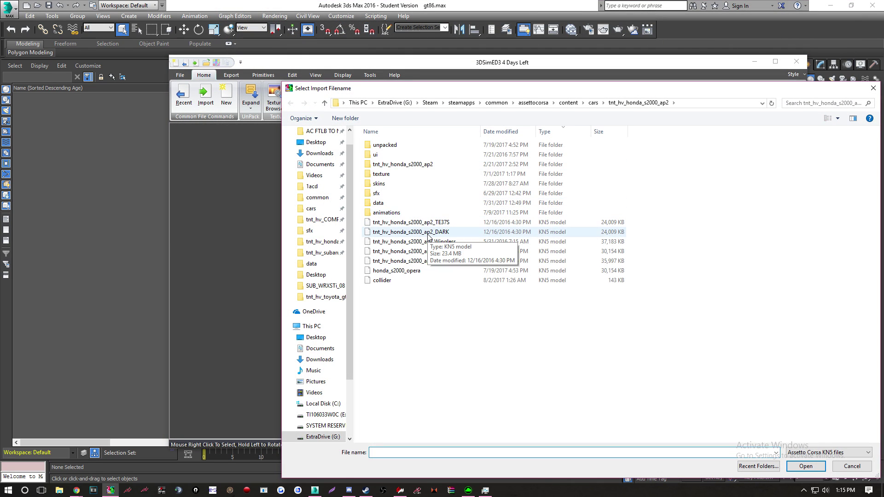
double_click(430, 253)
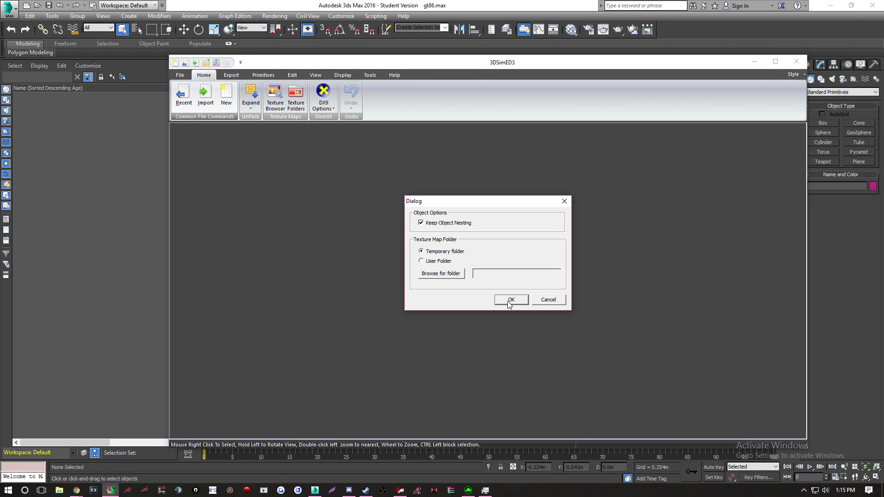
click(509, 300)
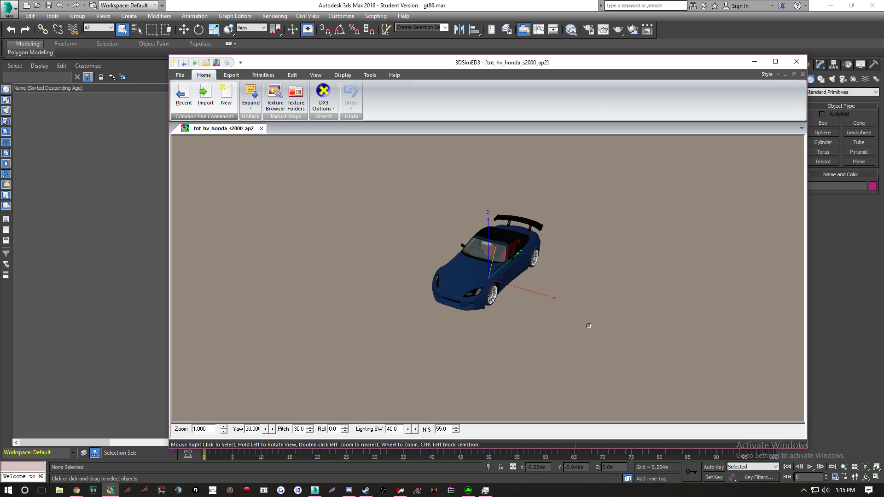
scroll(562, 287, up, 5)
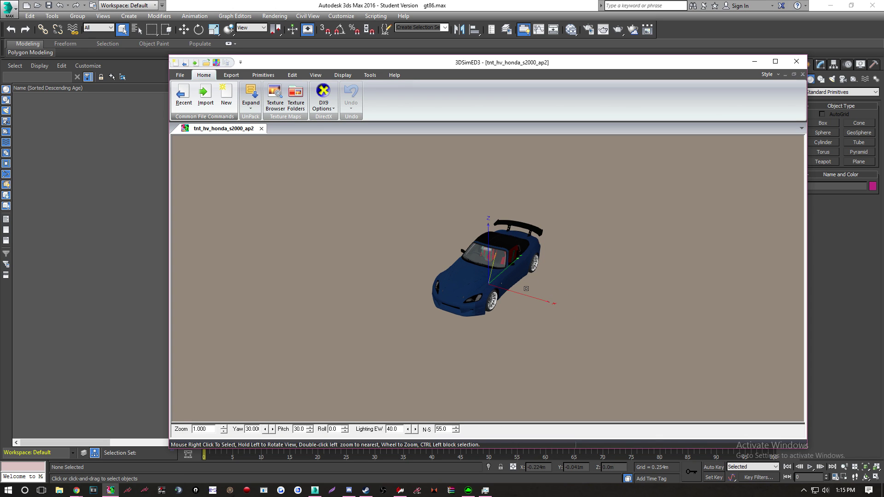
drag(563, 287, 430, 283)
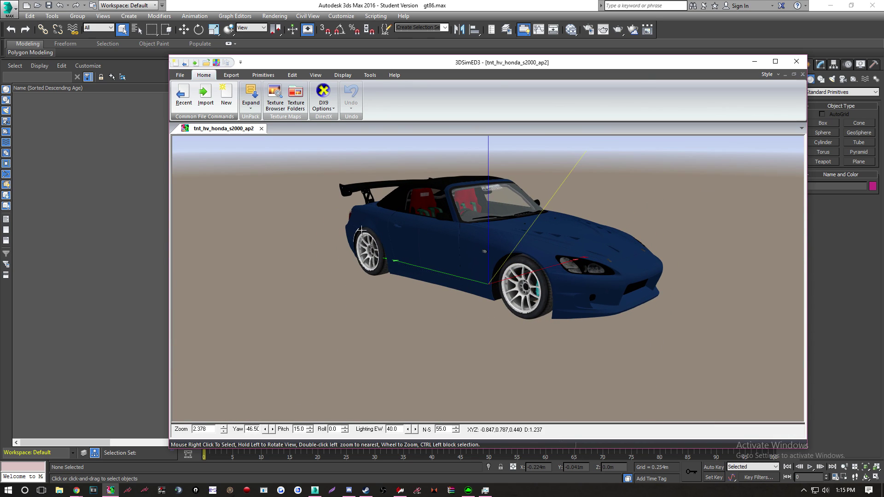
Start a plugin export of the S2000 and create a folder named S2K inside cars/1_Video_Car
click(231, 75)
click(192, 110)
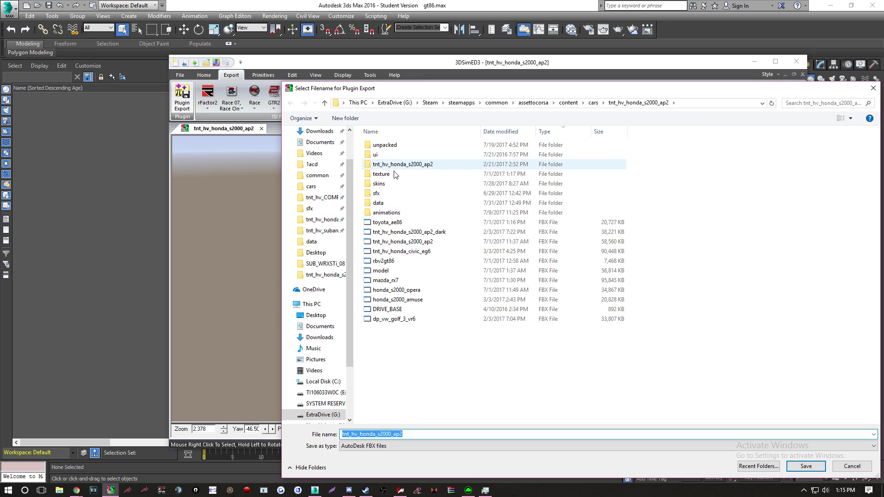
click(593, 104)
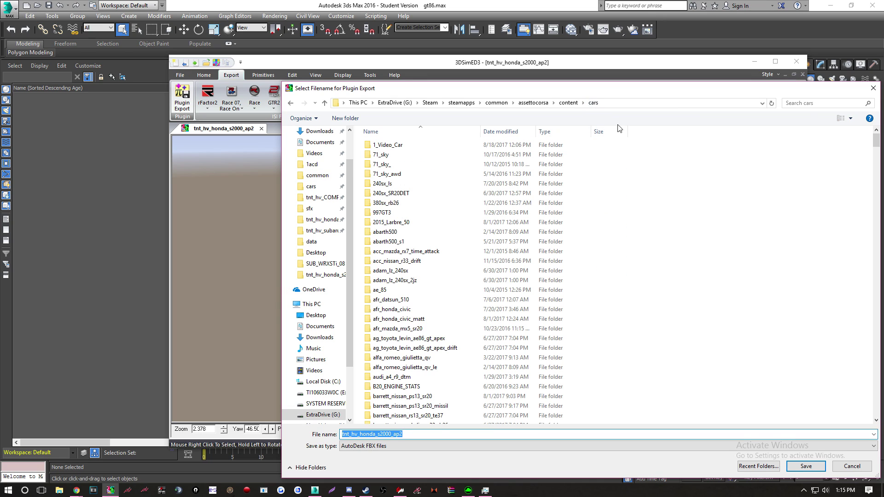
double_click(394, 145)
right_click(449, 272)
mouse_move(502, 378)
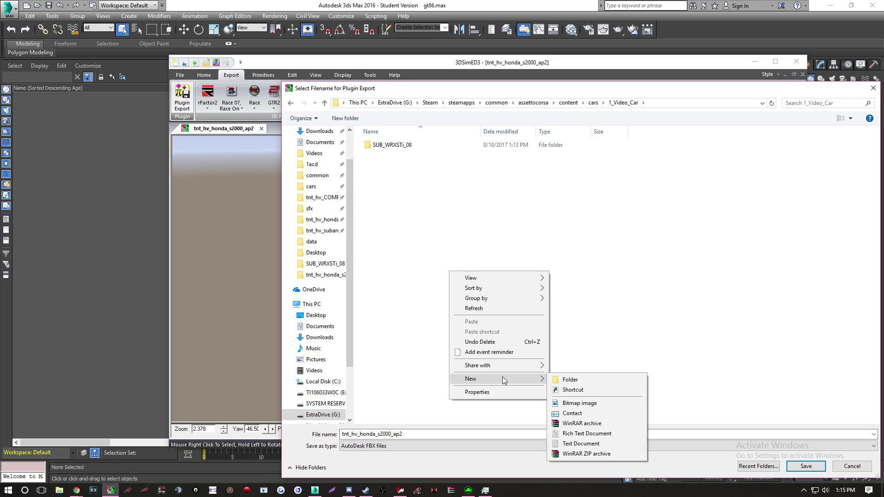
click(555, 383)
text(S2K)
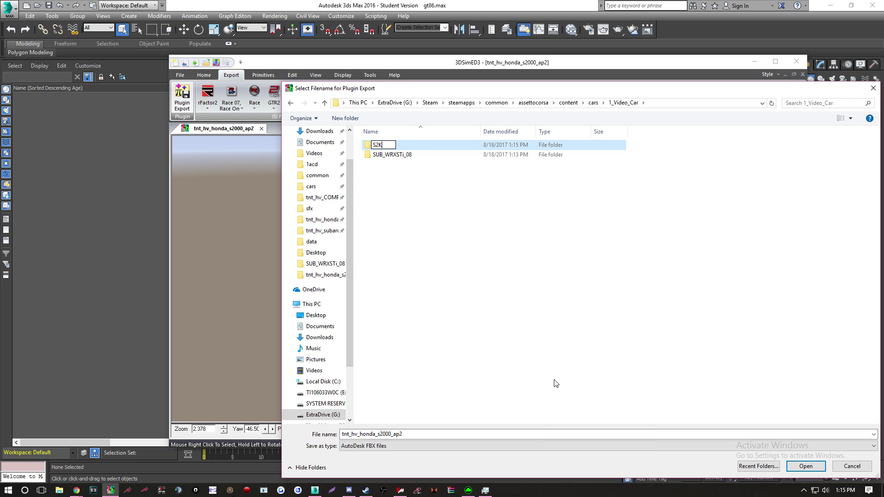
key(Return)
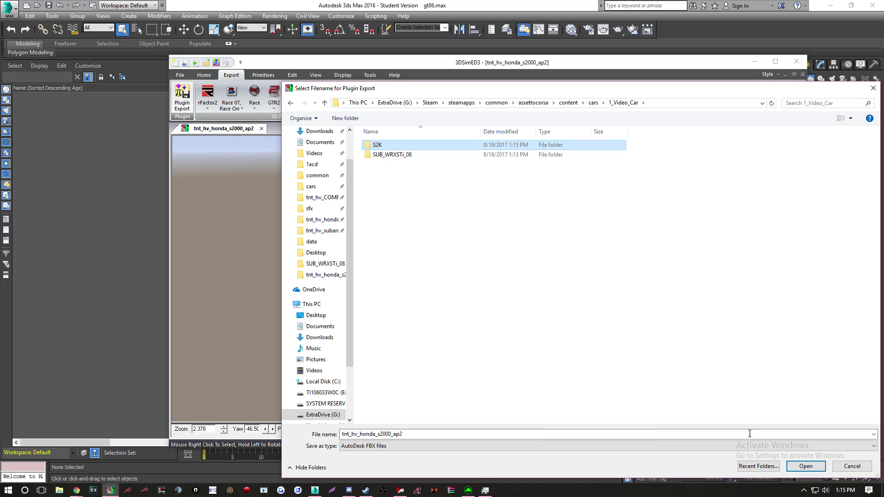
Export the S2000 to the S2K folder as an AutoDesk FBX file in FBX 6.0 binary format with Y-Axis Up
click(793, 466)
click(368, 446)
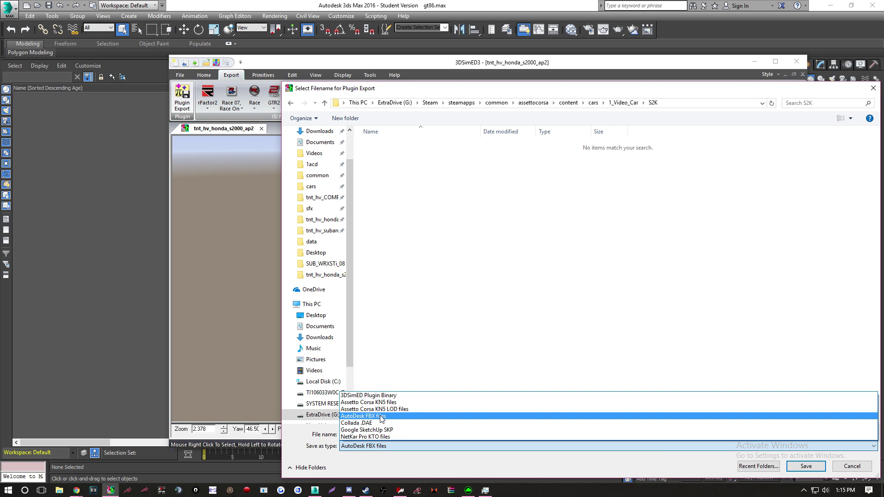
click(373, 416)
click(805, 466)
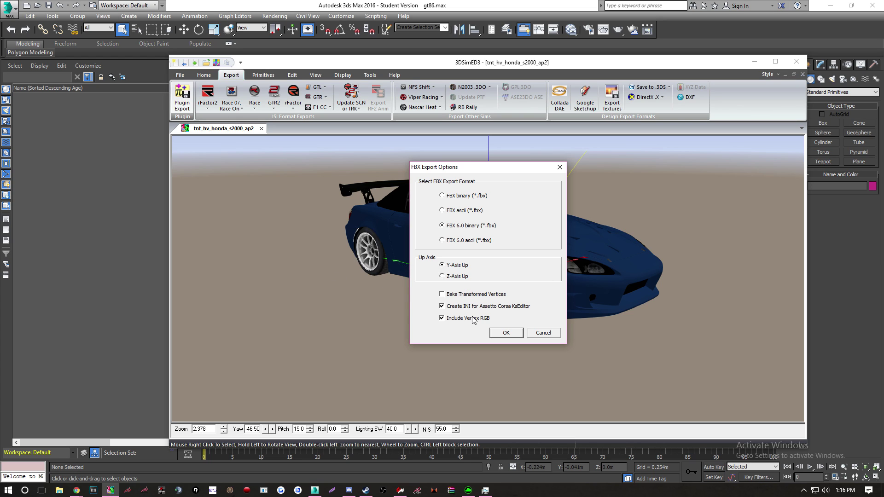
click(506, 332)
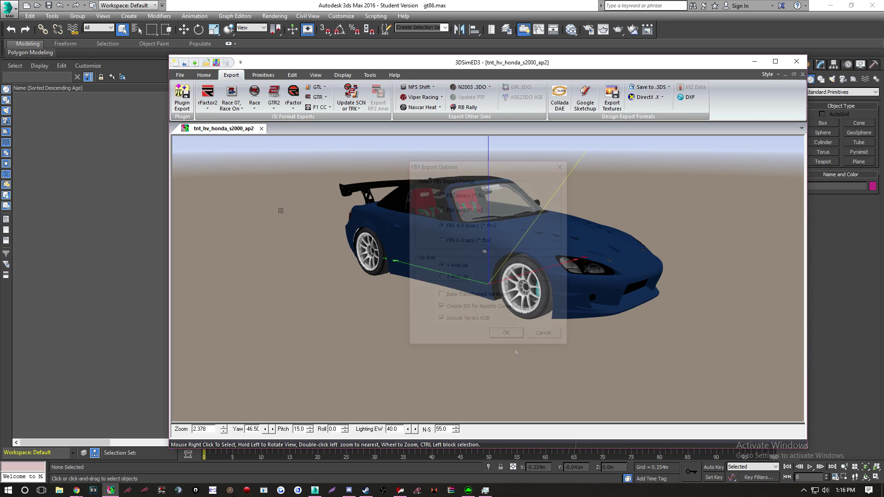
Export the S2000's textures to a new folder named texture inside S2K, renaming the drawing's textures to use the exported ones
click(607, 97)
drag(675, 184, 672, 231)
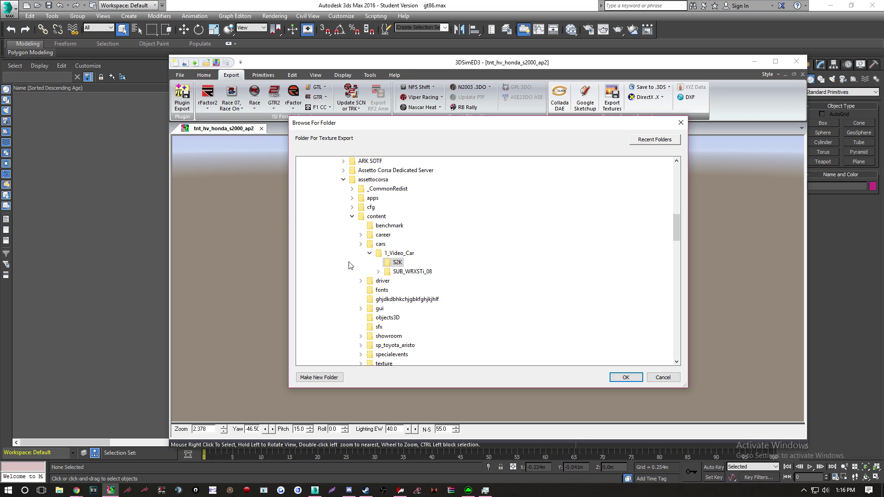
click(398, 263)
click(336, 378)
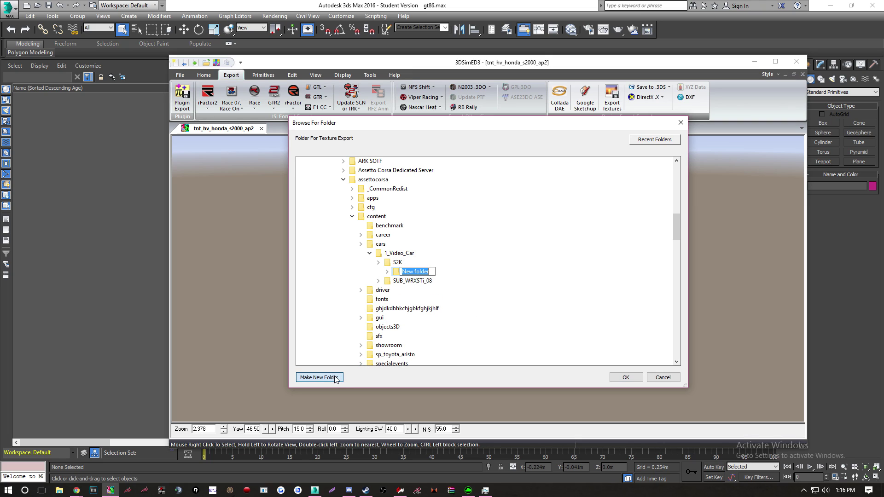
key(BackSpace)
text(texture)
key(Return)
click(619, 375)
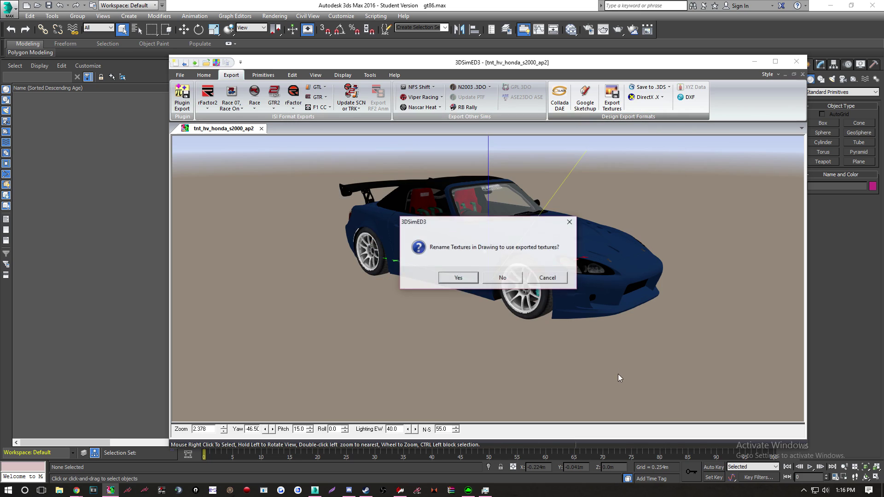
click(457, 277)
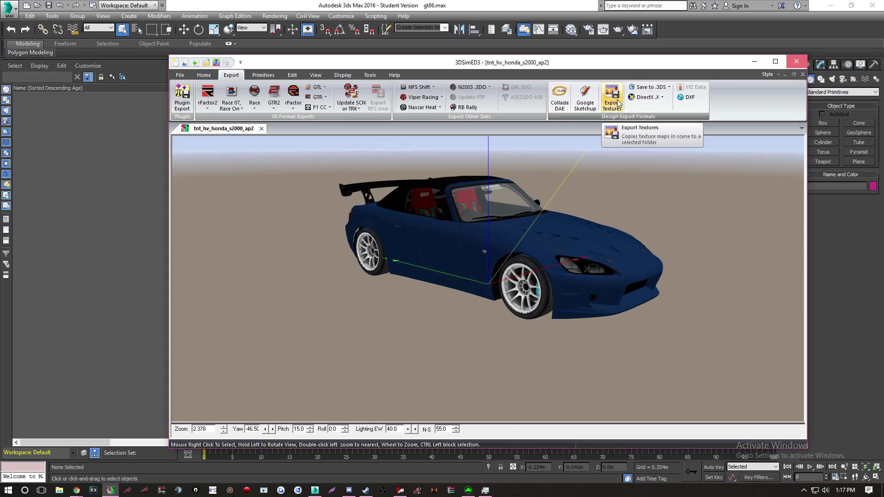
Switch to the Assetto Corsa car list, pick TNT Honda Civic EK9 as the donor car and return to 3DSimED3
click(399, 490)
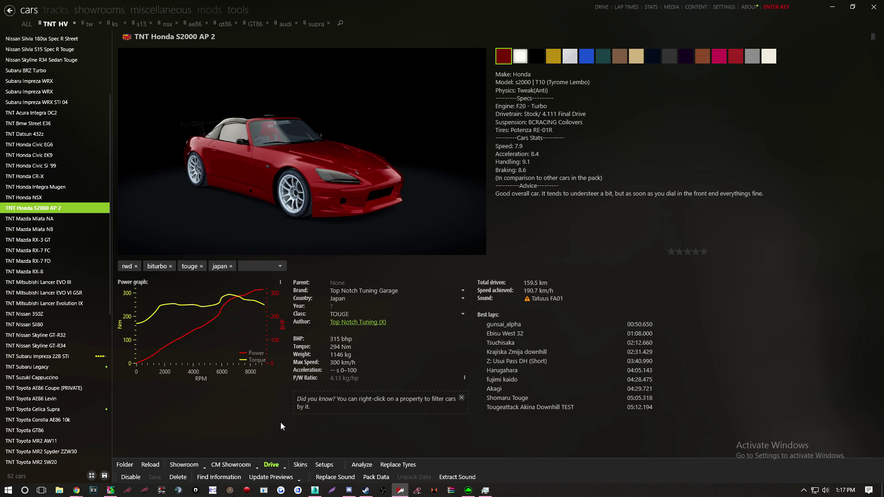
click(63, 157)
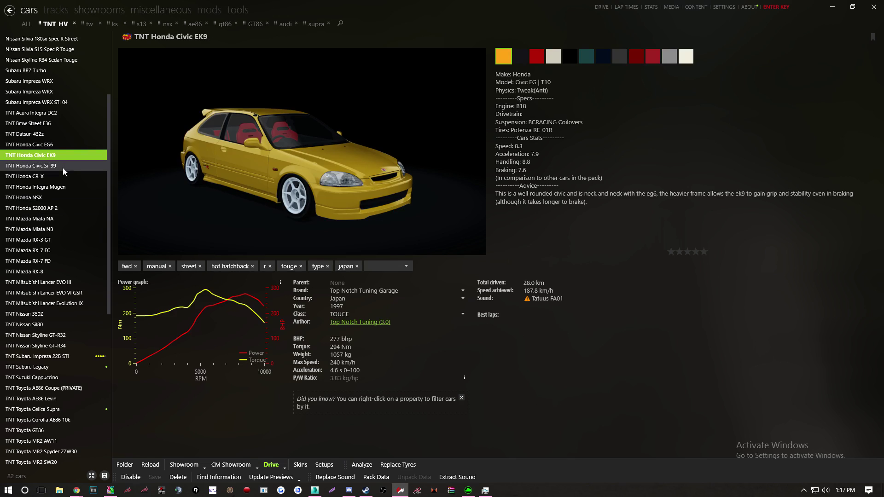
click(63, 168)
click(54, 158)
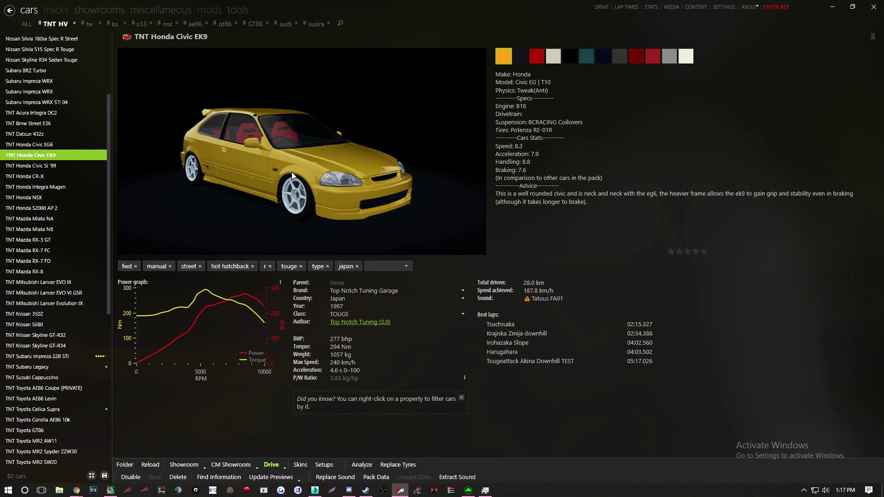
click(399, 490)
Import the tnt_hv_honda_civic_ek9 KN5 model from its folder under cars, accepting the import options
click(205, 97)
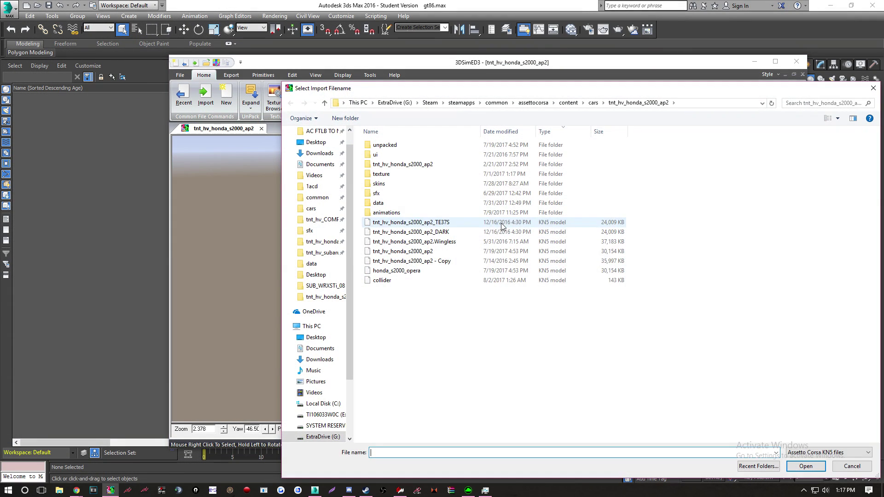
click(593, 103)
drag(582, 89, 452, 34)
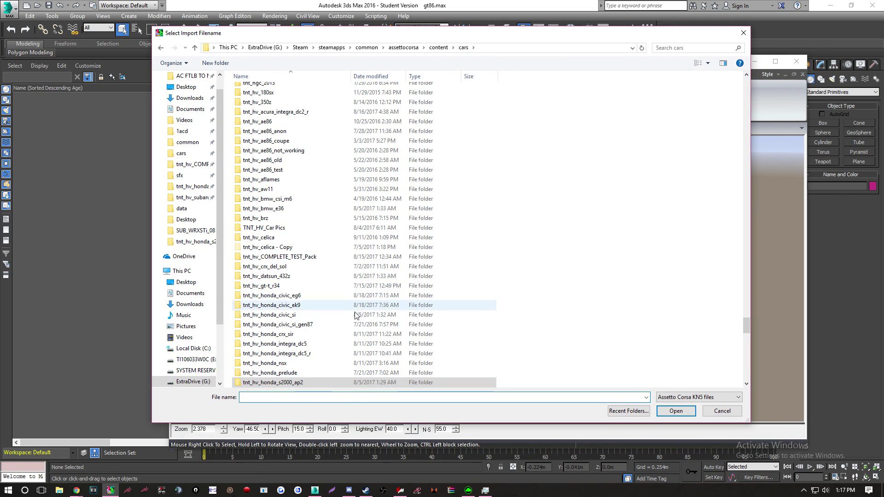
double_click(312, 305)
click(288, 177)
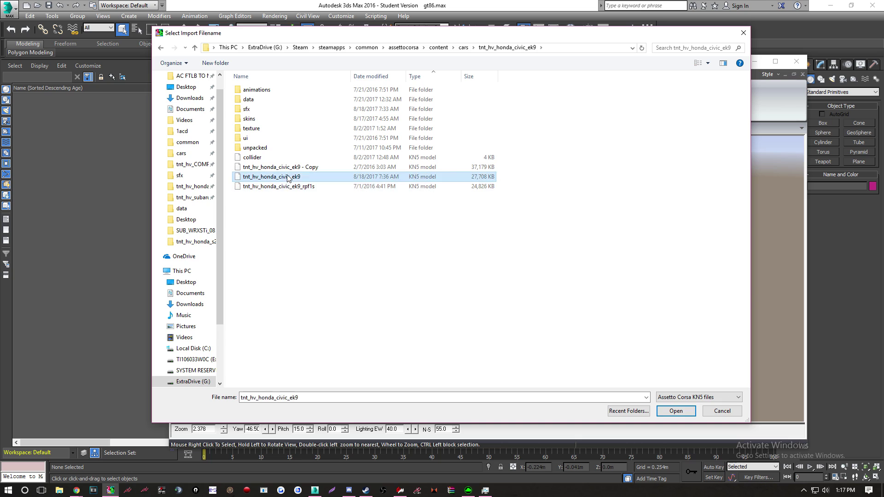
double_click(287, 177)
click(510, 298)
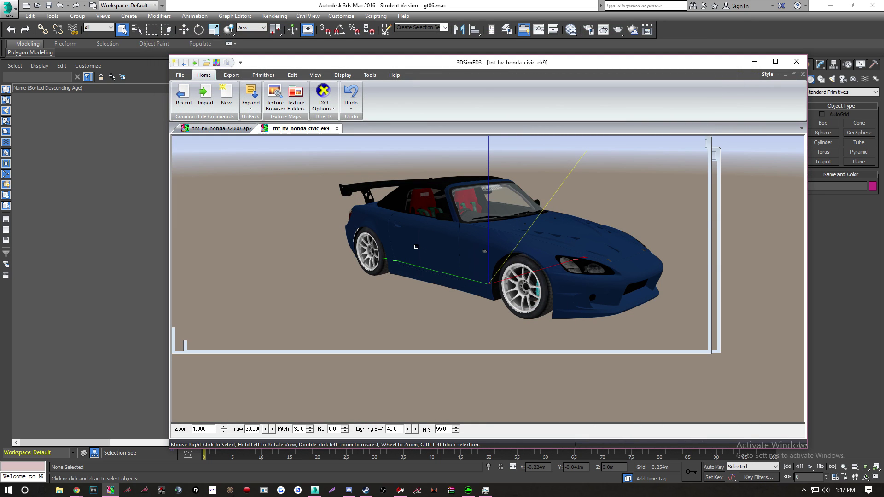
drag(601, 261, 433, 269)
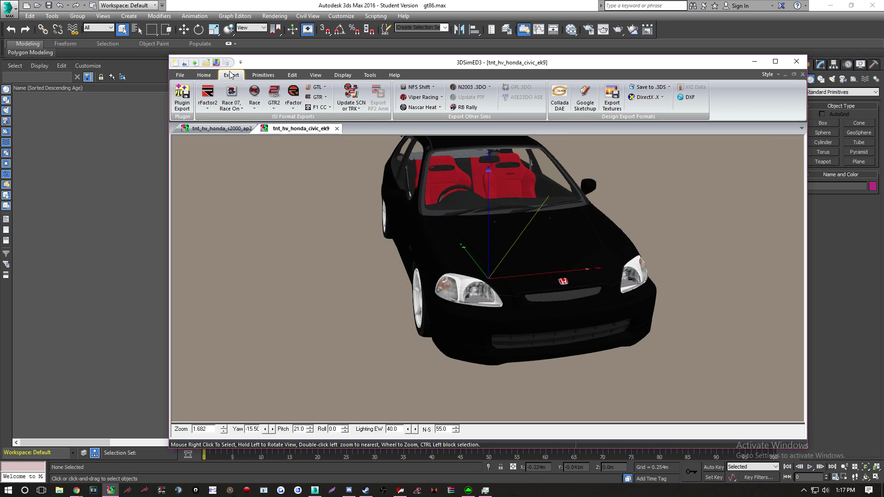
click(183, 96)
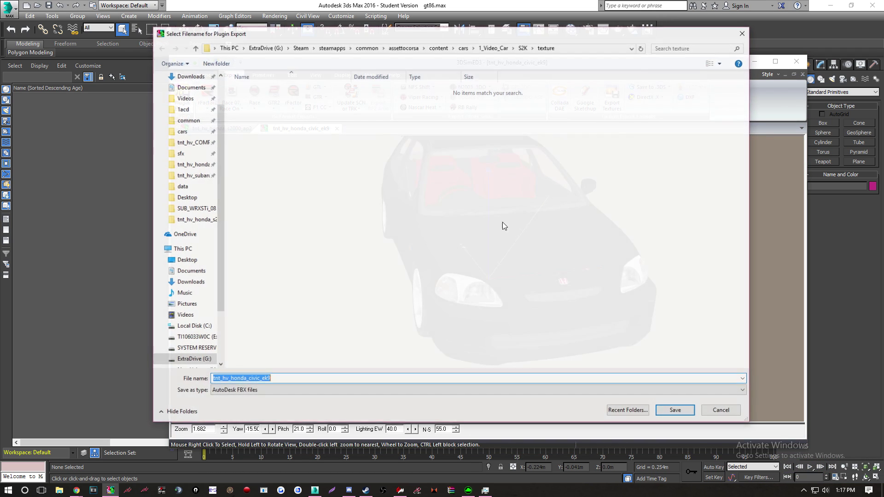
key(Return)
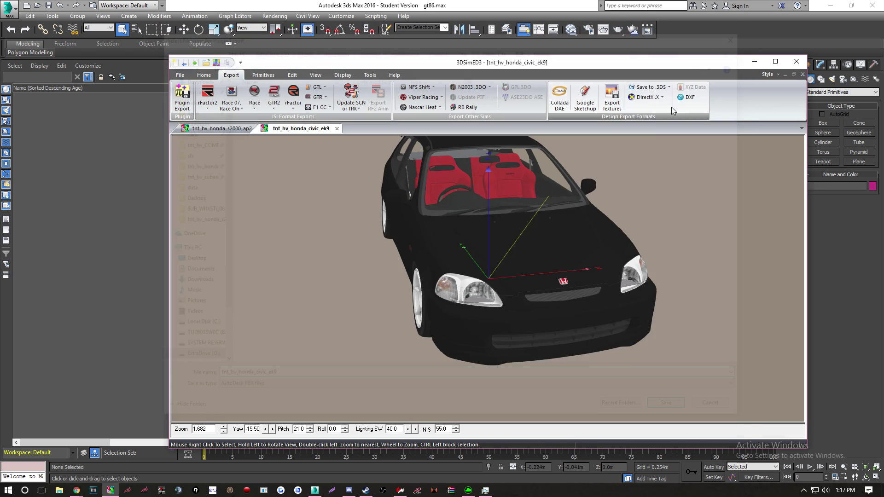
click(611, 98)
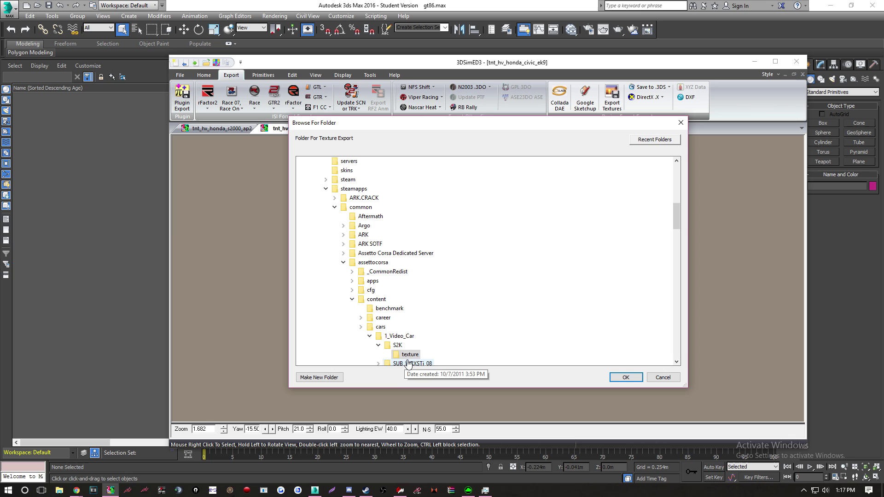
click(681, 123)
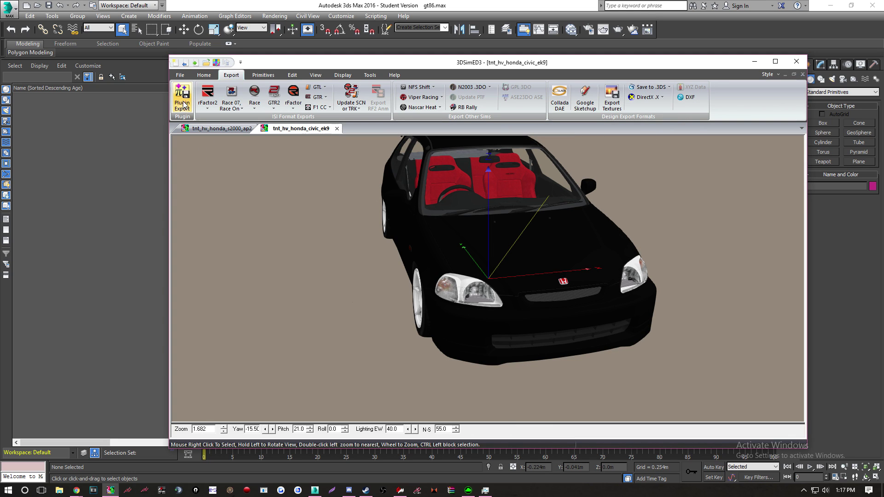
Export the Civic EK9 model to the S2K folder as an AutoDesk FBX file, accepting the FBX export options
click(182, 96)
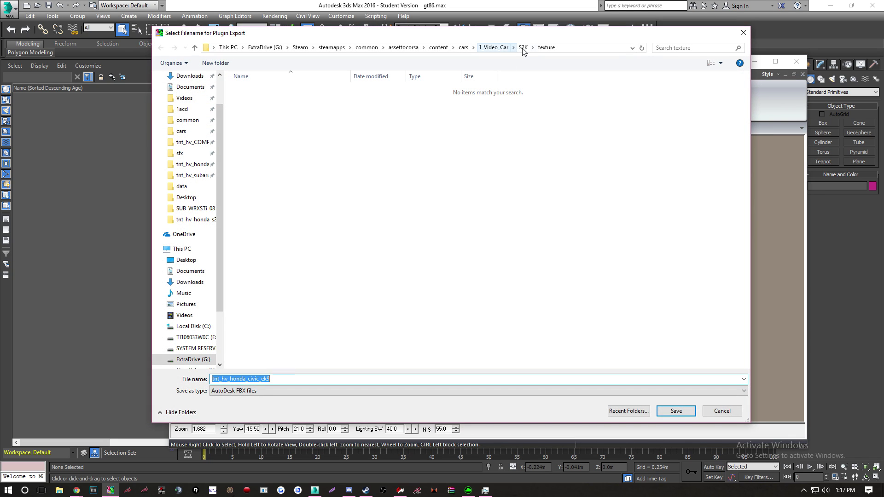
click(523, 48)
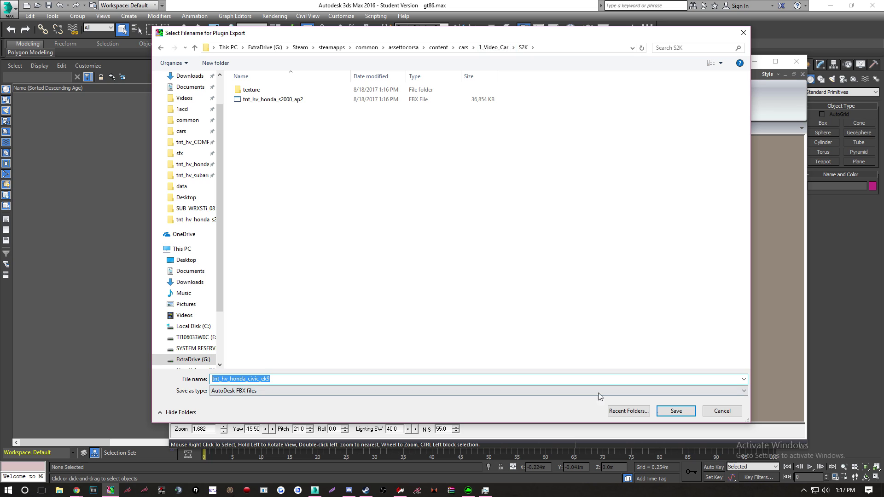
click(308, 390)
click(308, 390)
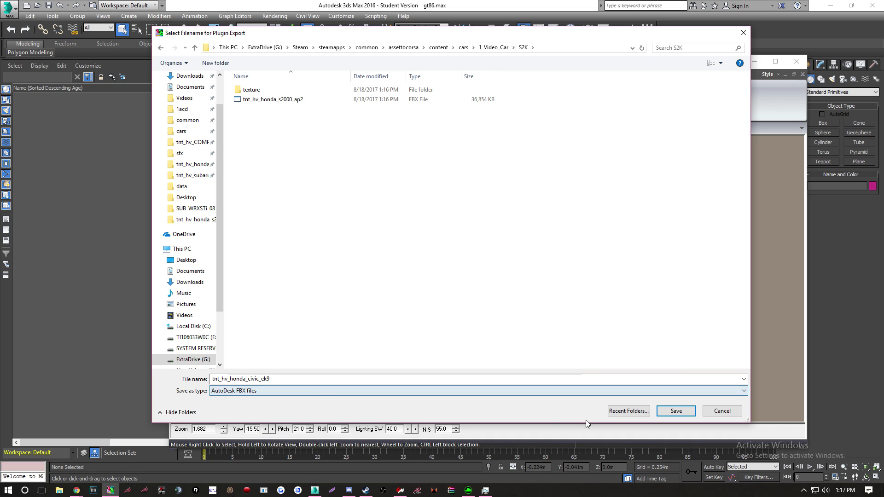
click(668, 415)
click(503, 331)
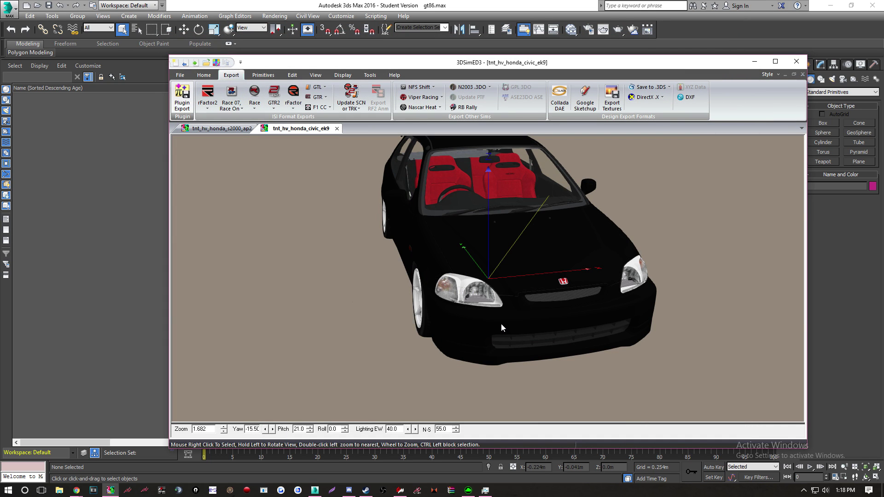
Export the Civic's textures to the texture folder inside S2K without renaming the drawing's textures, and close 3DSimED3
click(612, 98)
drag(673, 170, 677, 221)
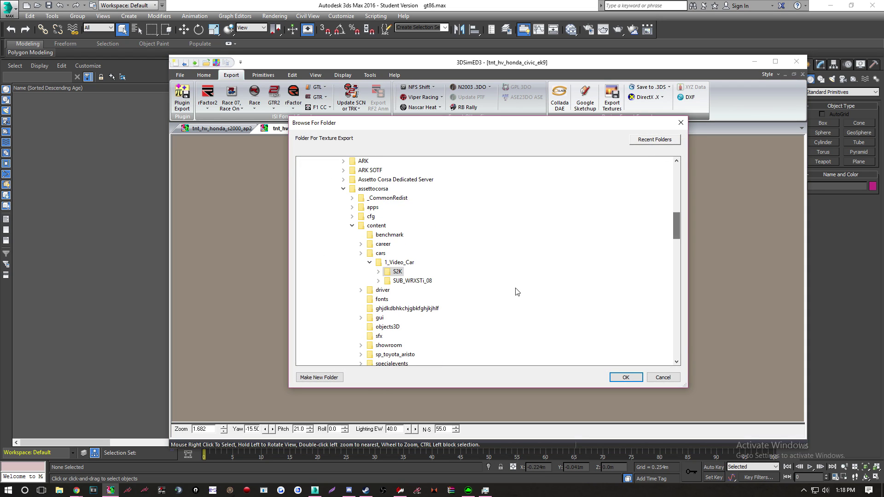
click(379, 272)
scroll(395, 341, down, 1)
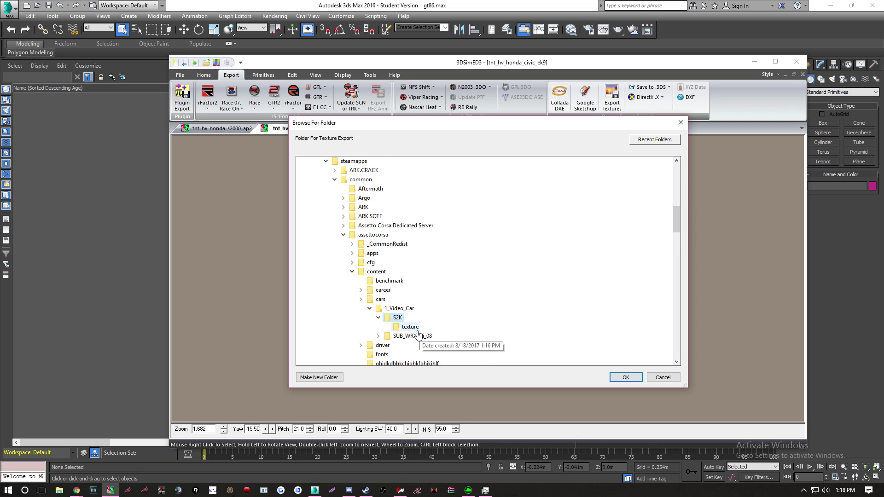
click(406, 326)
click(626, 377)
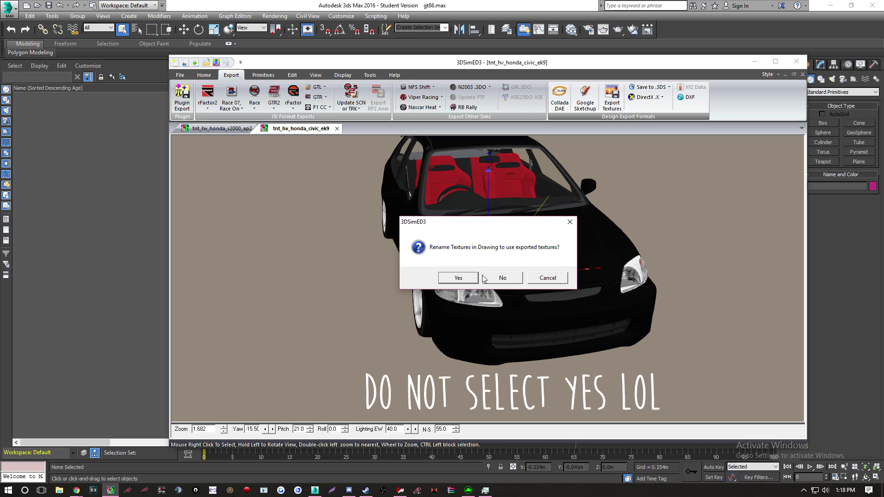
click(501, 279)
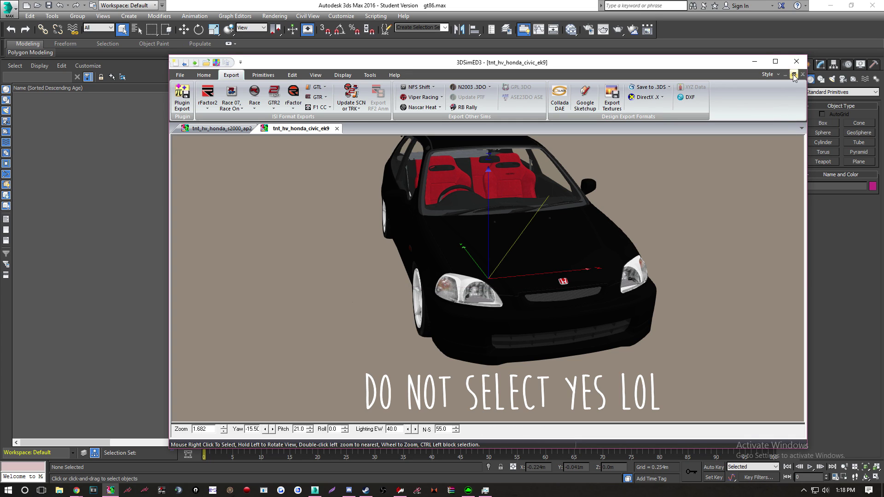
click(799, 61)
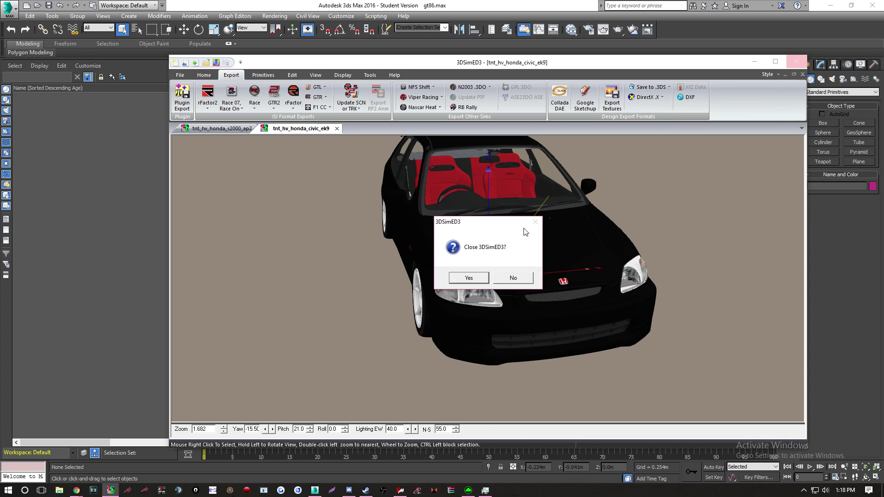
click(469, 278)
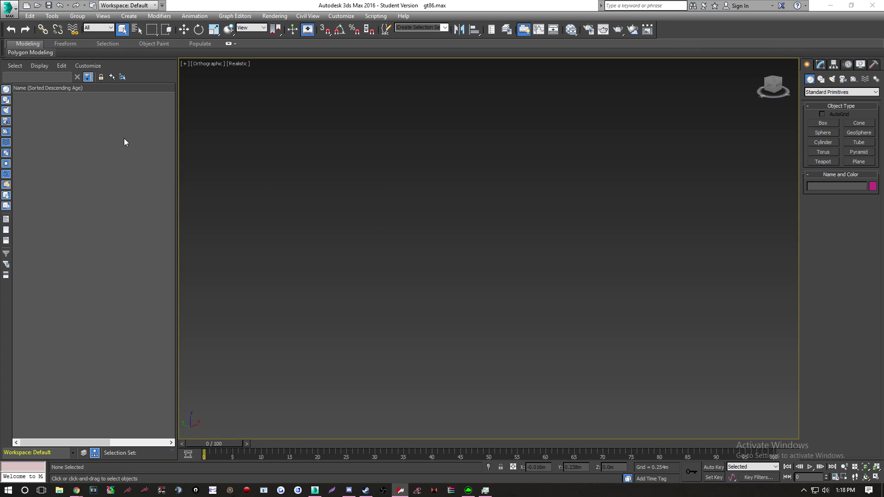
click(2, 2)
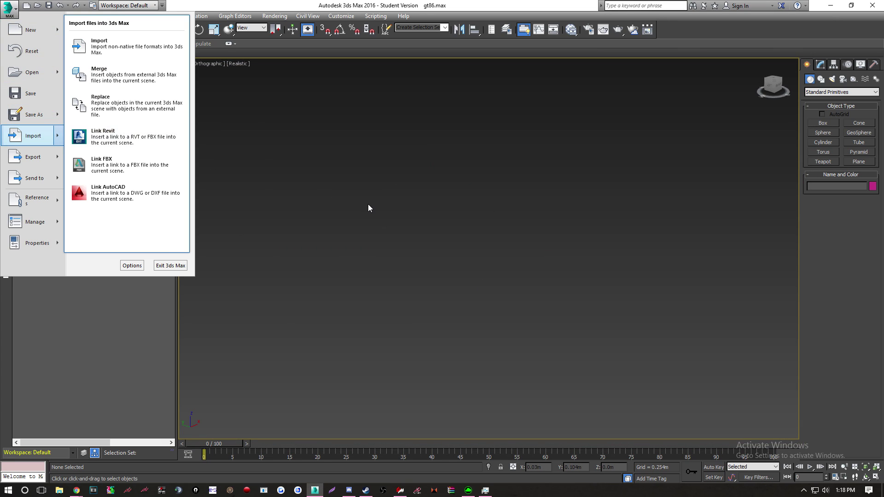
click(432, 214)
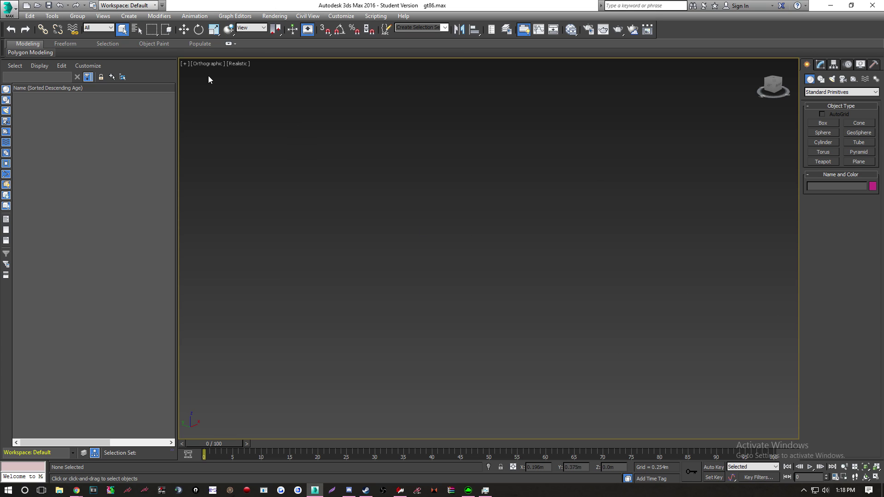
click(185, 63)
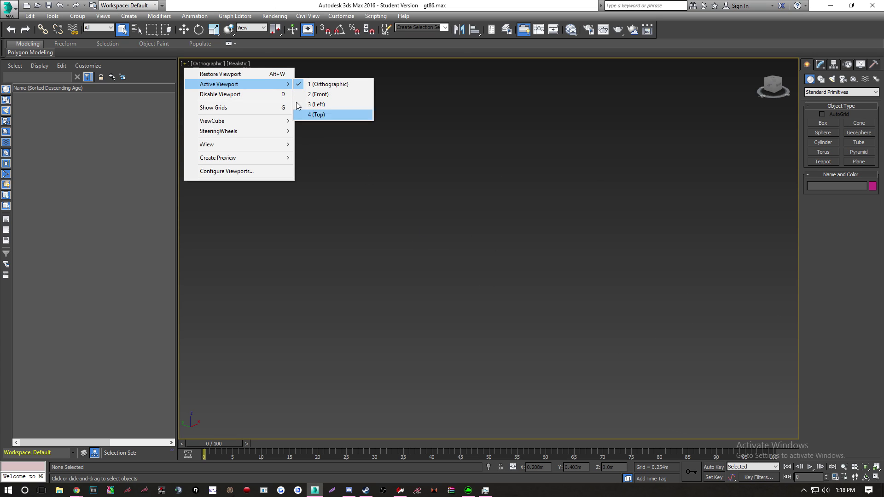
click(231, 75)
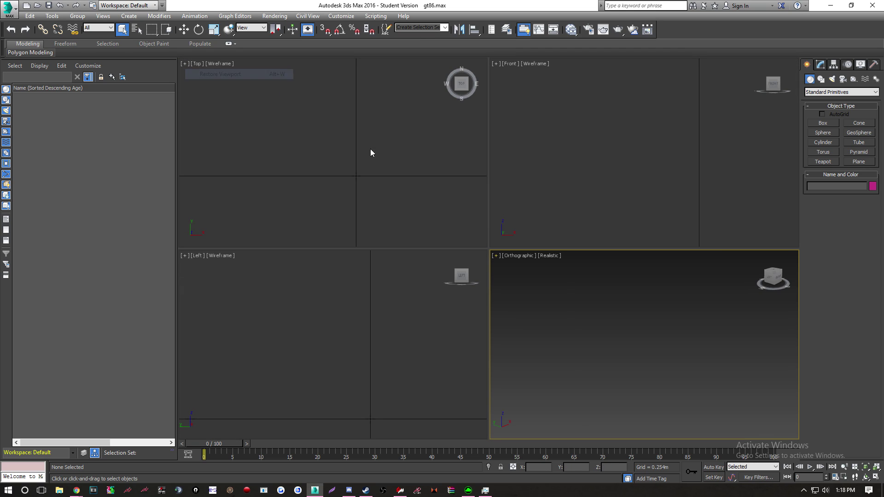
click(497, 255)
click(516, 265)
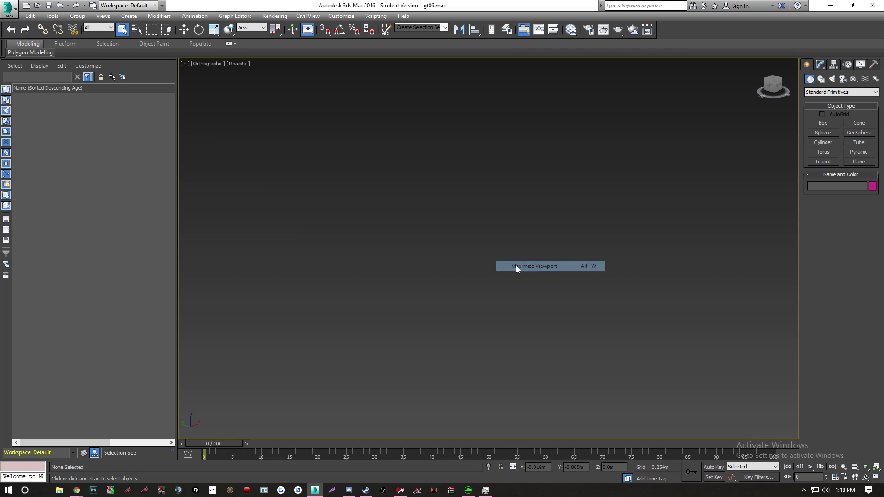
key(g)
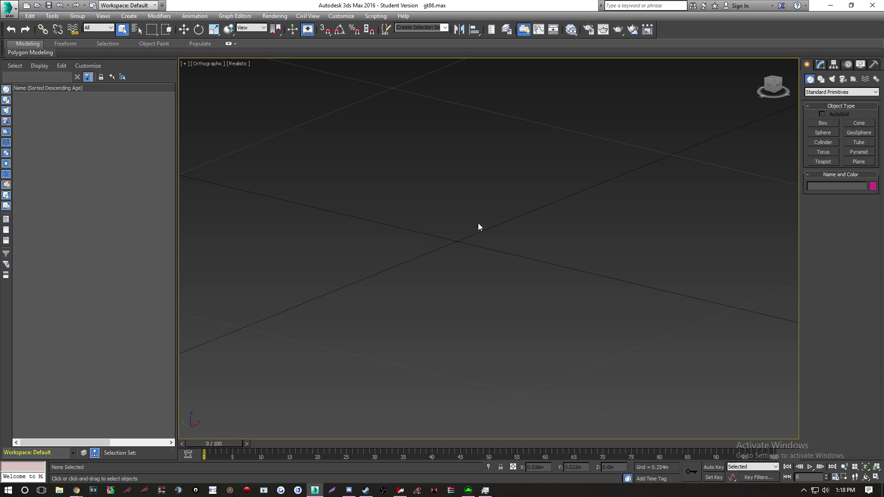
key(g)
Choose the tnt_hv_honda_s2000_ap2 FBX file from the S2K folder inside 1_Video_Car for import
click(6, 6)
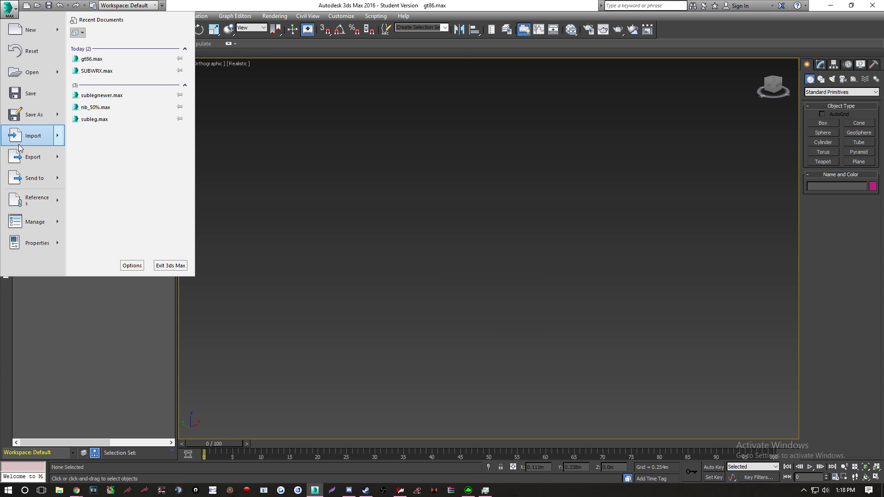
click(28, 191)
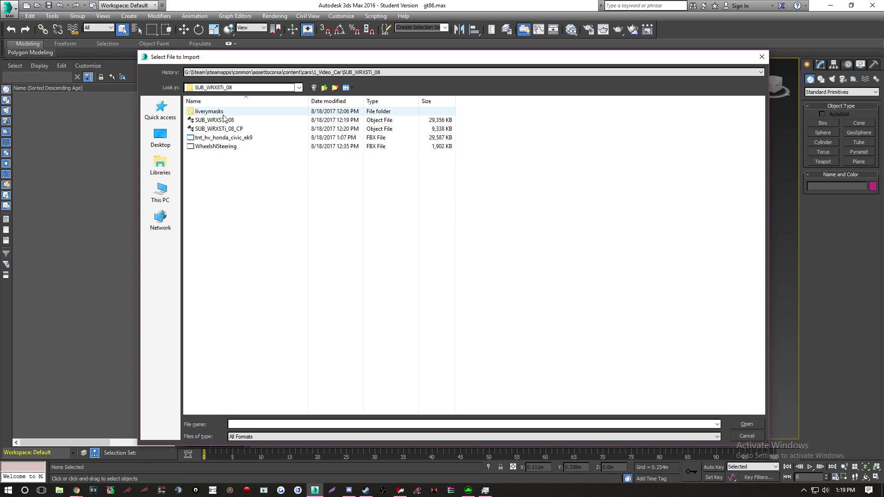
click(299, 88)
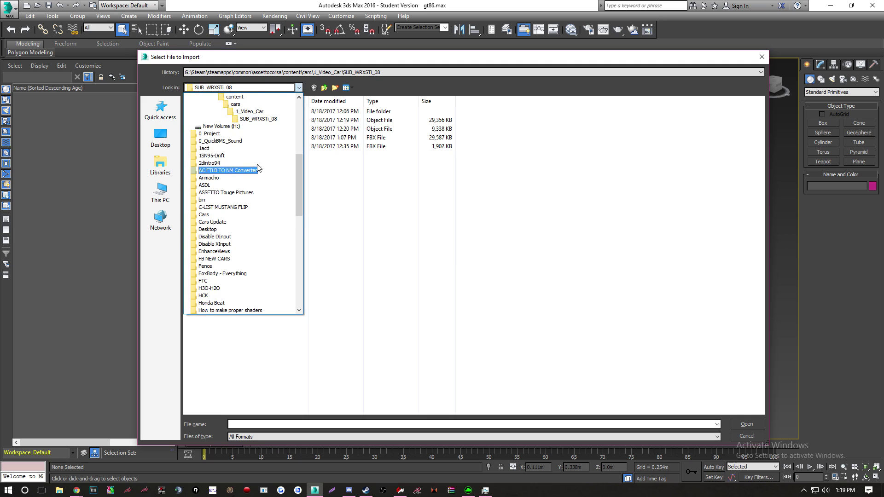
click(249, 111)
double_click(215, 113)
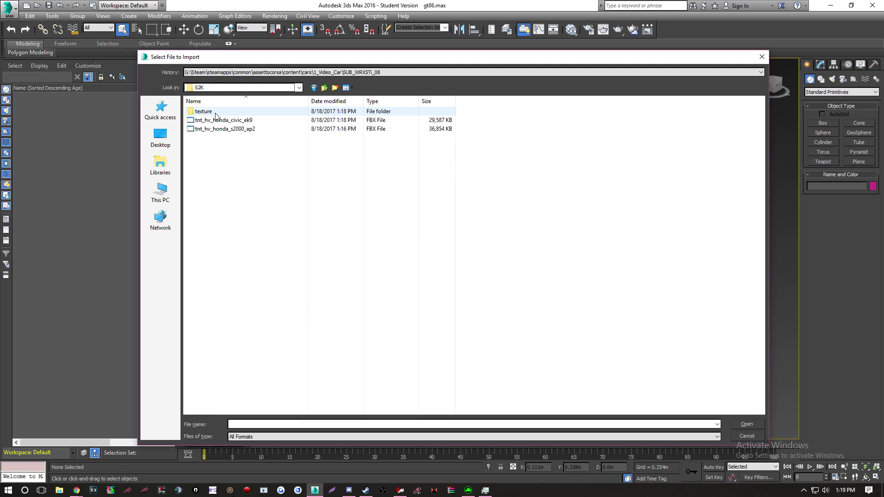
double_click(239, 129)
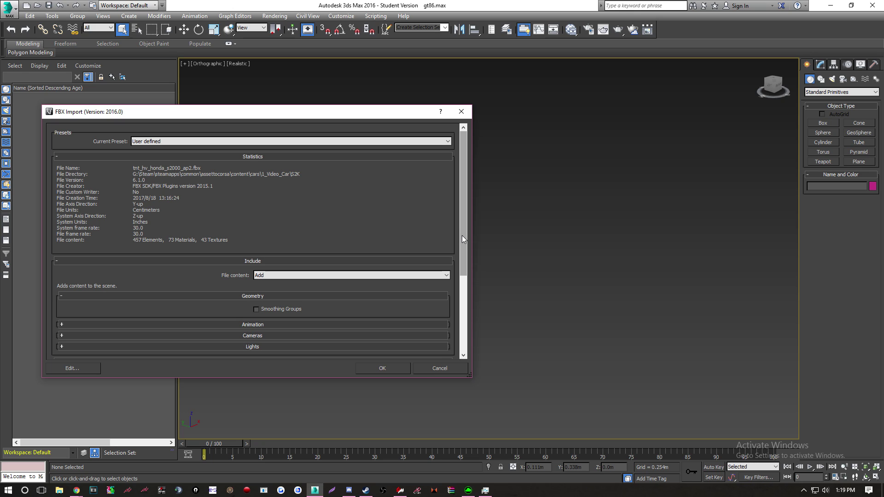
Import the S2000 with its file units converted to Centimeters
drag(462, 236, 463, 318)
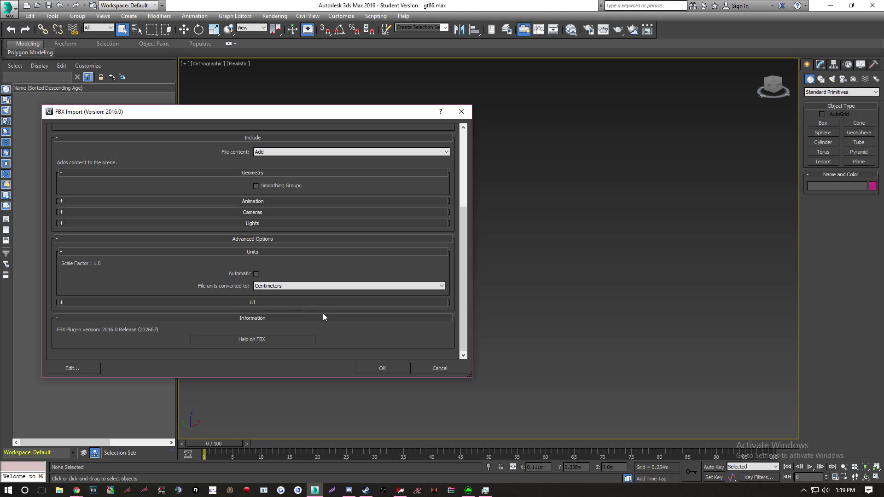
click(298, 286)
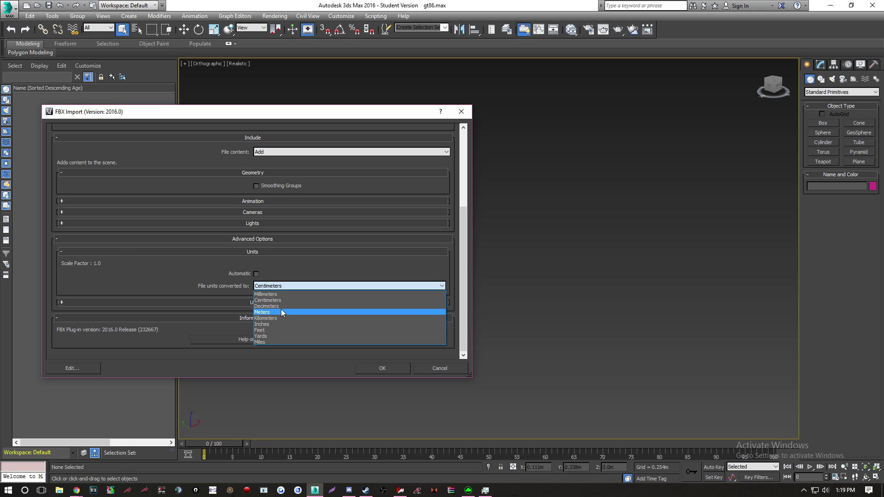
click(321, 302)
click(383, 367)
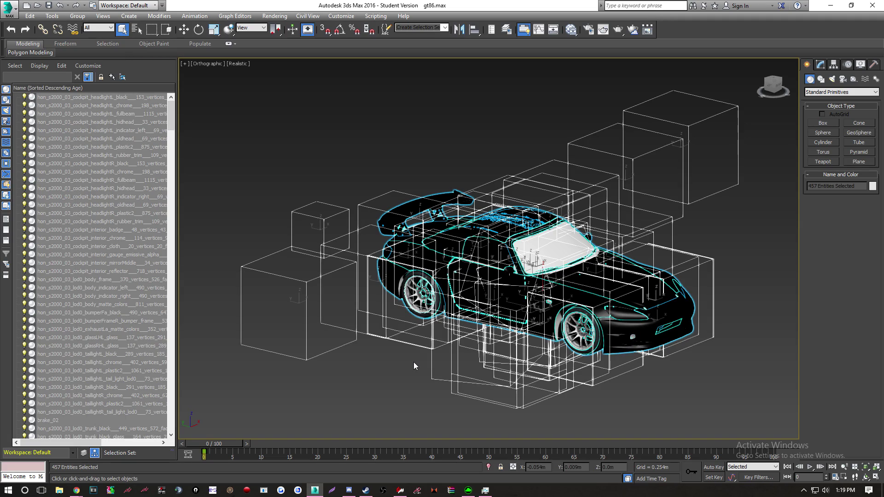
Look at the car from the left view and select helper boxes, including SRING_RR and the SUSP_RR hierarchy, to identify them
click(769, 92)
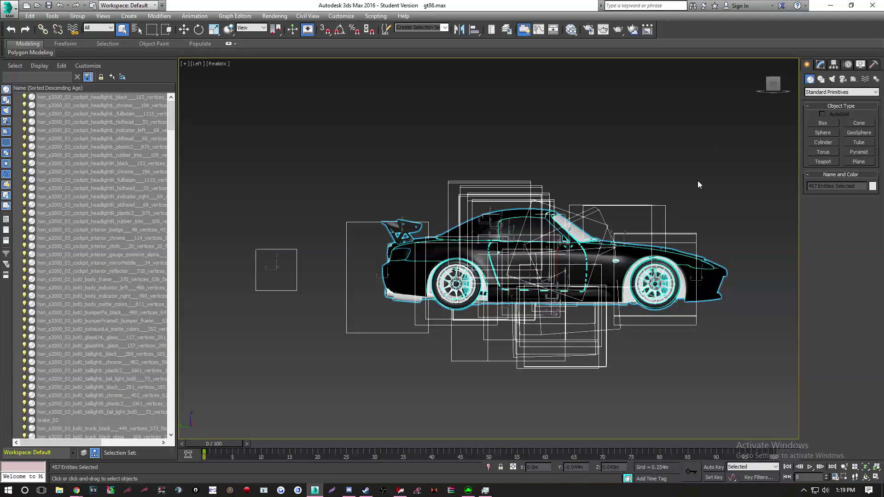
drag(224, 195, 305, 258)
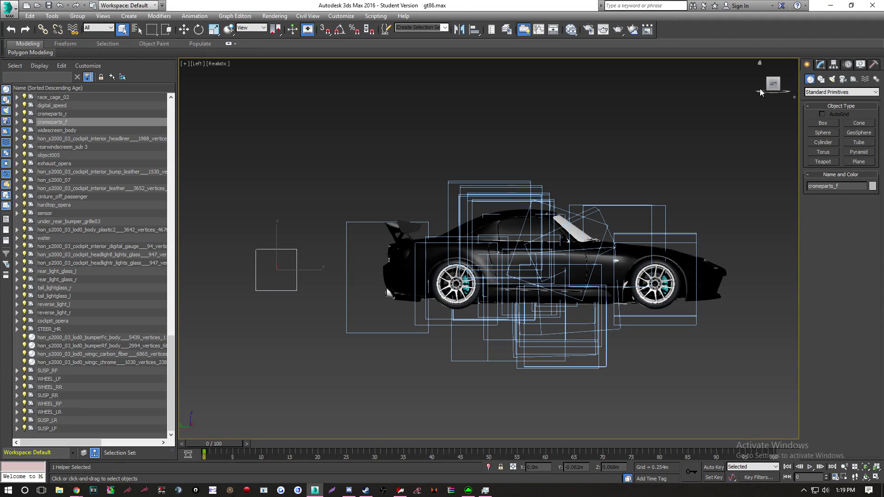
drag(766, 82, 775, 84)
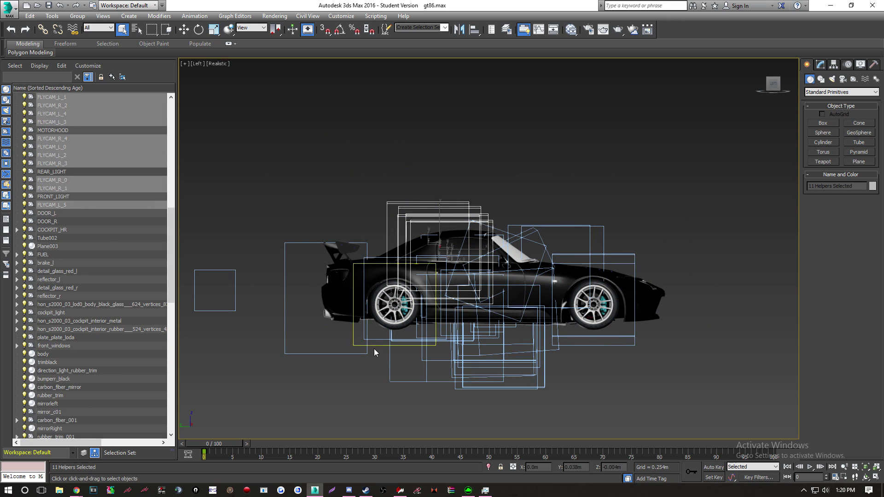
click(374, 339)
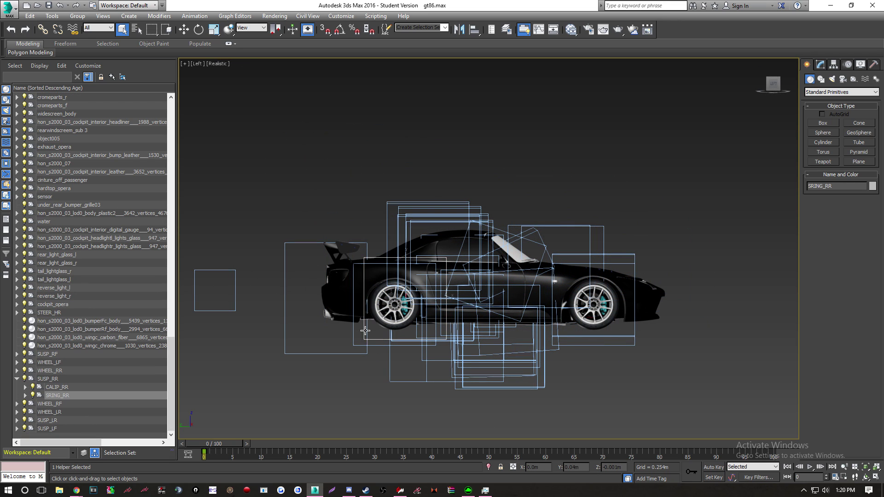
double_click(64, 379)
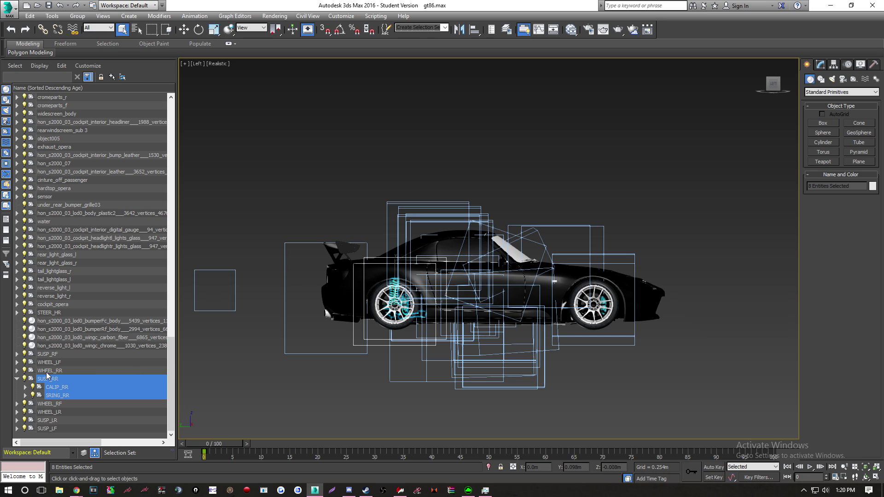
Try hiding the WHEEL_RR hierarchy, and undo the hiding
double_click(63, 370)
right_click(63, 372)
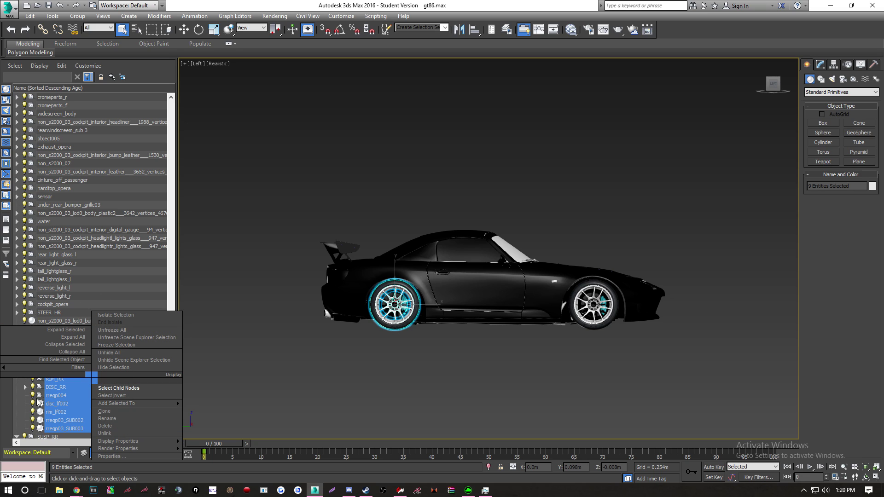
click(7, 396)
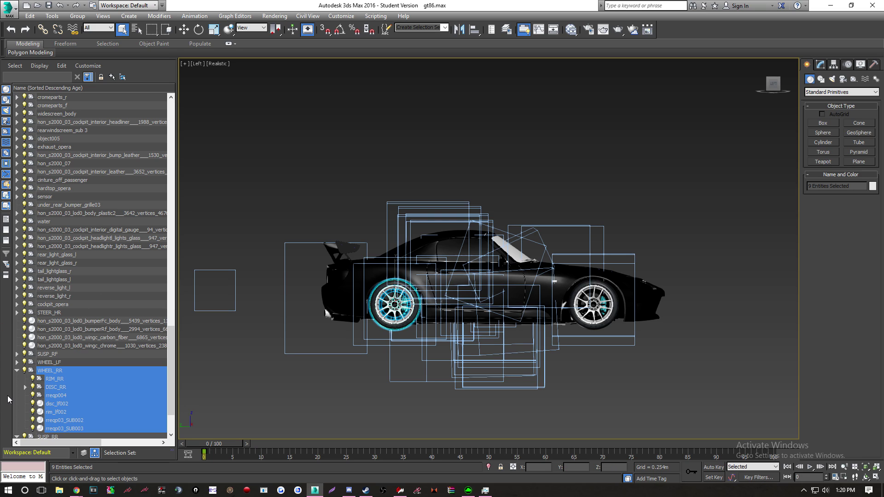
click(34, 387)
click(377, 388)
click(12, 30)
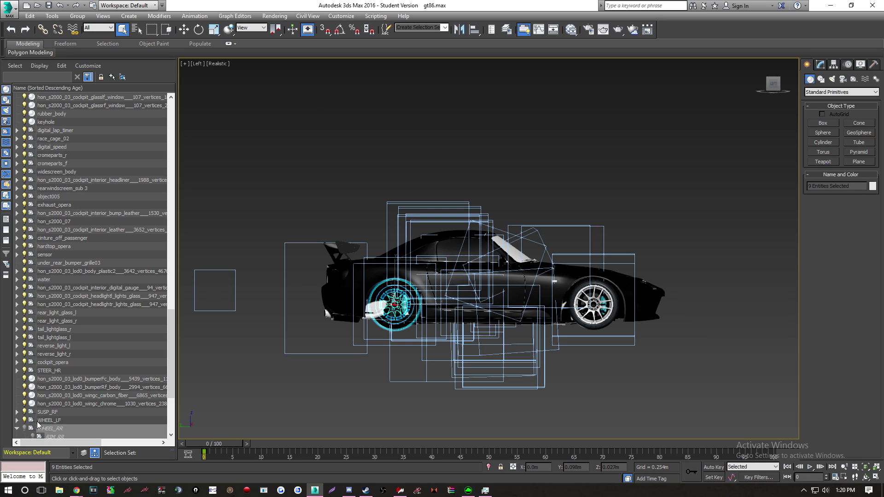
Hide the helper boxes around the car's lower body and wheels, and the single helper box behind the rear bumper
middle_drag(322, 350, 305, 330)
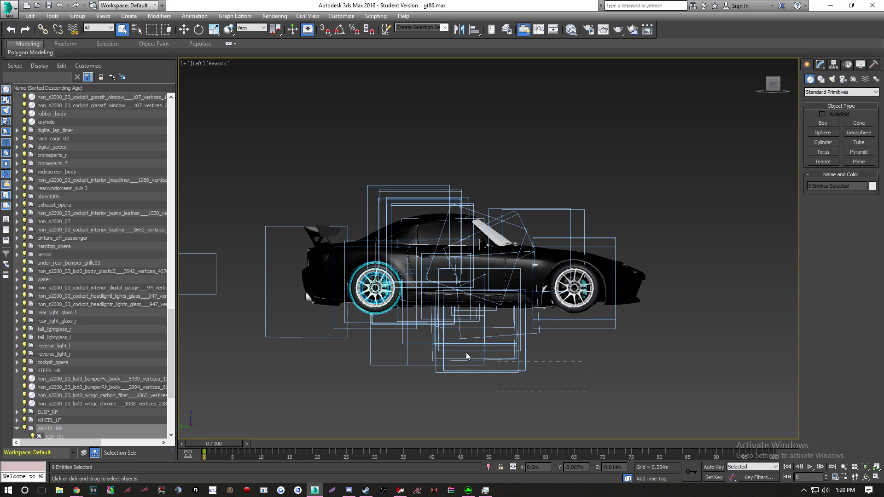
right_click(302, 318)
click(317, 293)
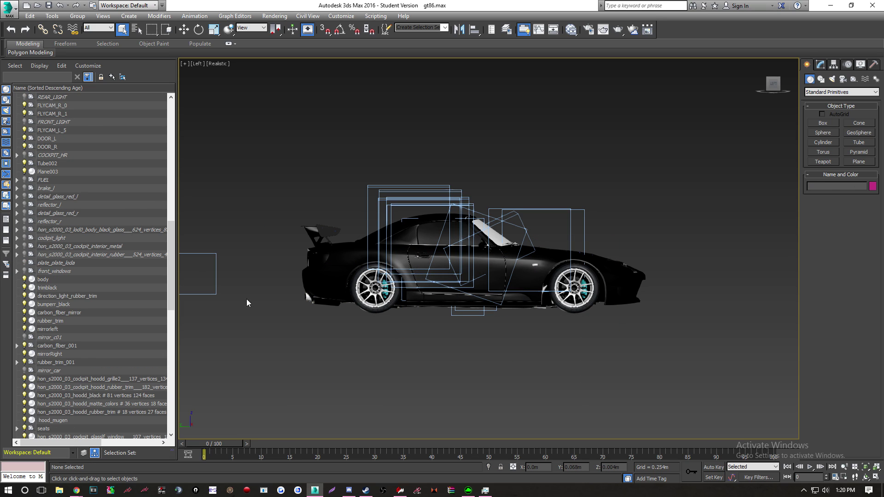
click(203, 278)
right_click(203, 276)
click(229, 253)
scroll(377, 258, up, 6)
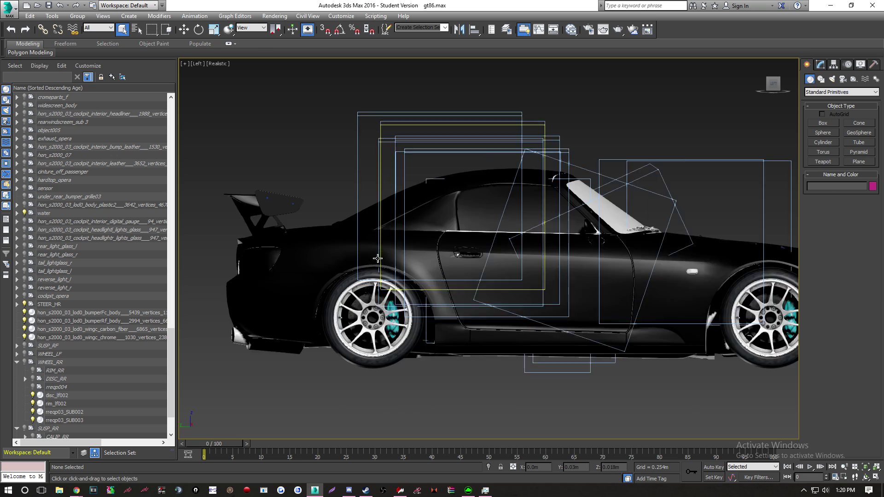
Hide the FLYCAM helper boxes above the S2000's cabin, and the seats helper
middle_drag(399, 221, 345, 327)
drag(257, 162, 369, 251)
right_click(363, 250)
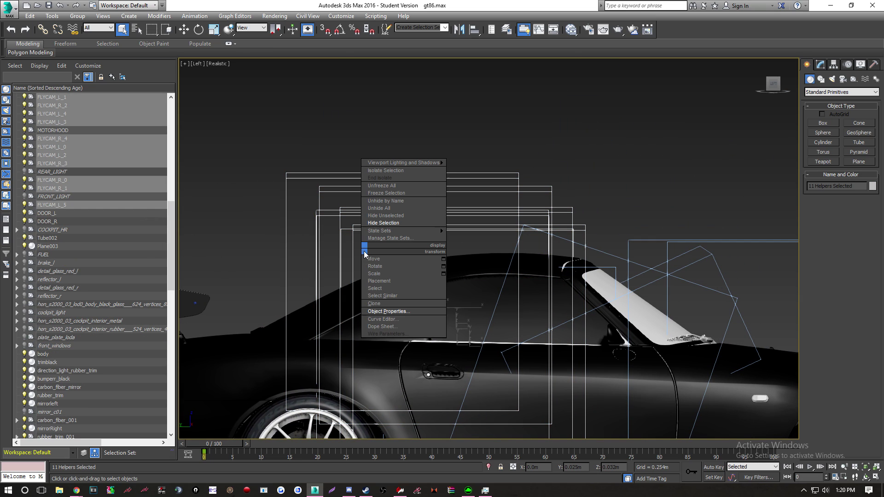
click(379, 223)
click(384, 267)
right_click(359, 229)
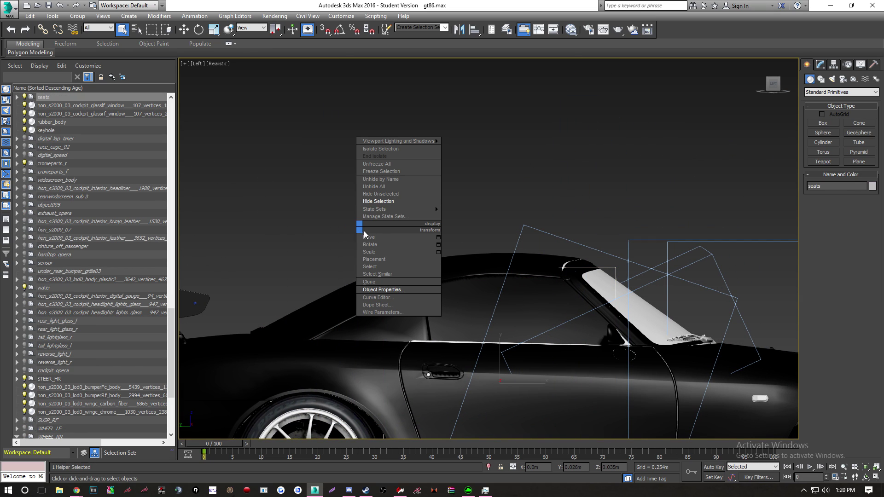
click(386, 203)
Hide the remaining helper boxes around the windshield and hood, including MOTORHOOD, DOOR_L and DOOR_R
middle_drag(531, 289, 383, 264)
drag(609, 189, 561, 223)
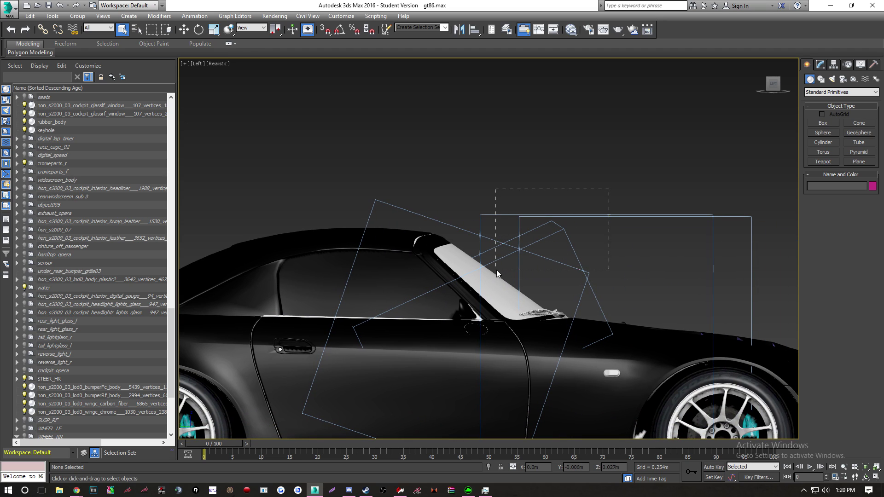
drag(496, 270, 506, 268)
right_click(515, 187)
click(534, 164)
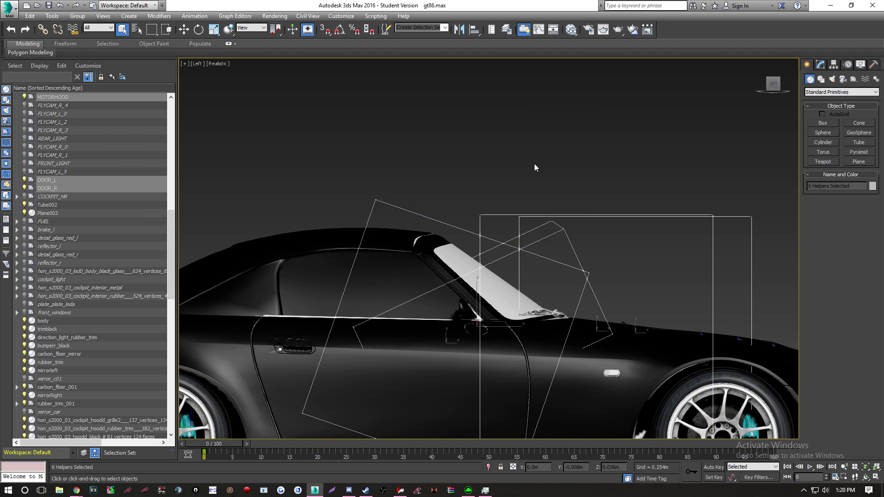
Delete the S2000's right rear wheel with its whole WHEEL_RR hierarchy
scroll(483, 276, down, 3)
middle_drag(483, 276, 480, 262)
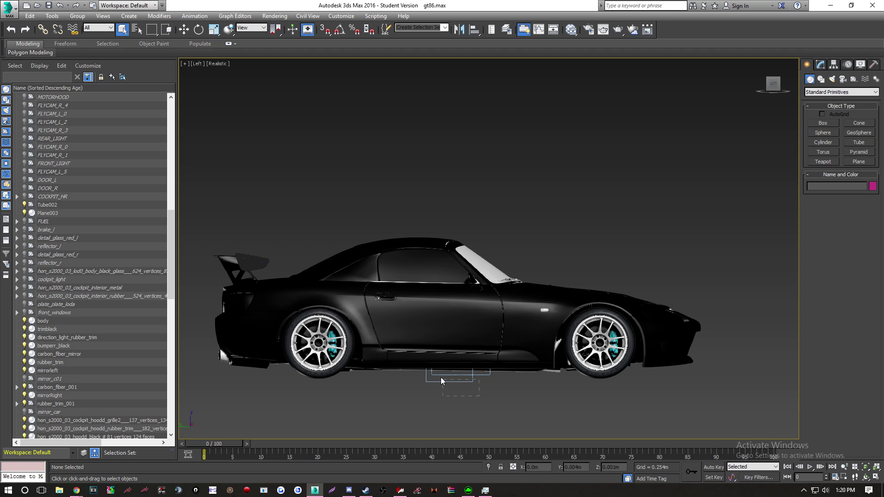
click(768, 87)
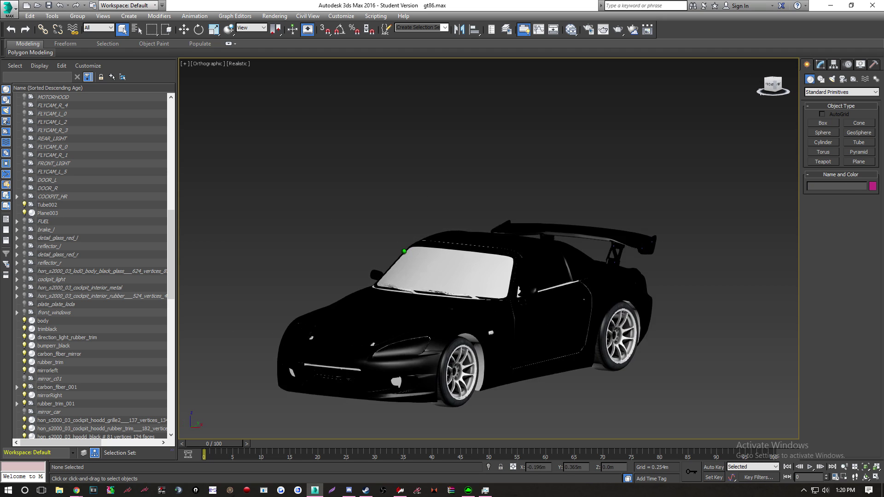
drag(764, 87, 777, 87)
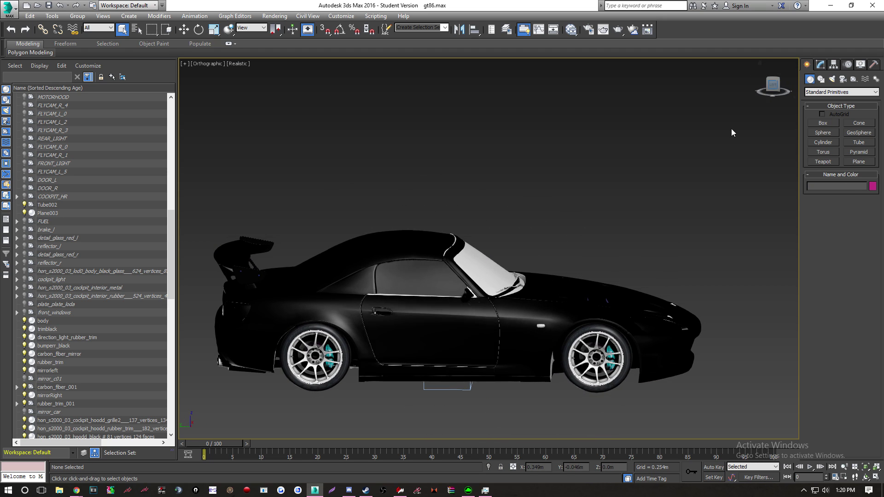
click(312, 307)
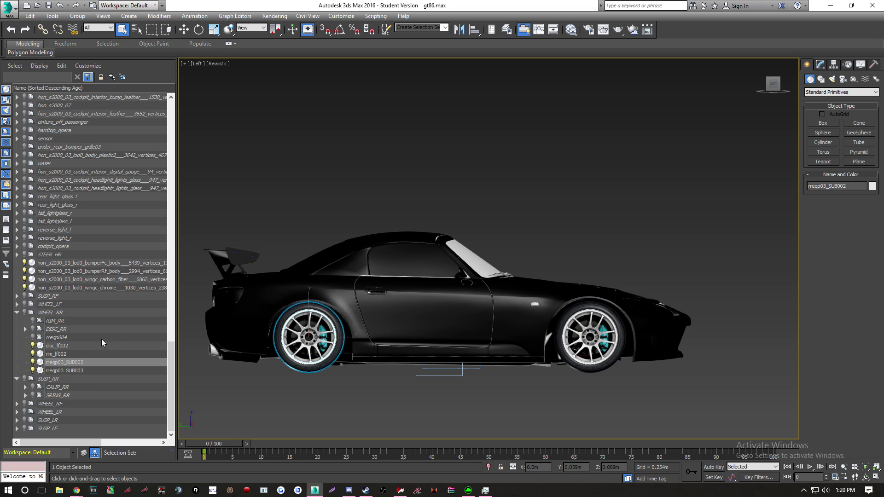
double_click(44, 313)
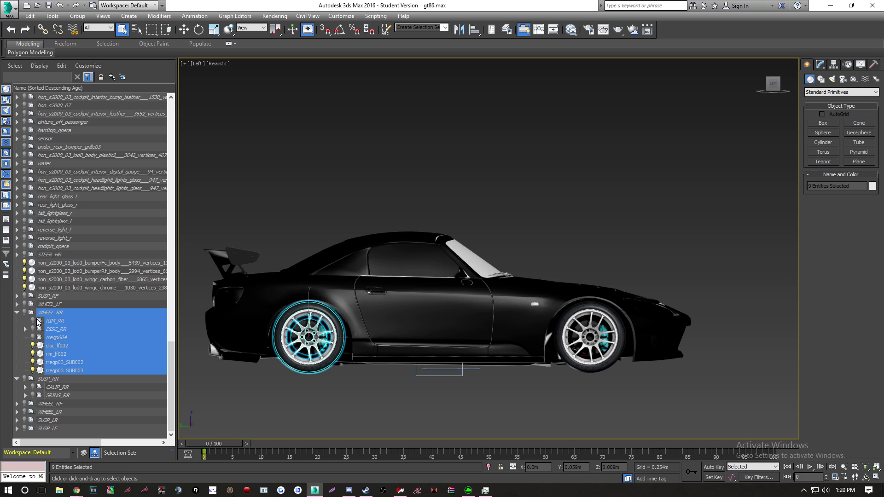
key(Delete)
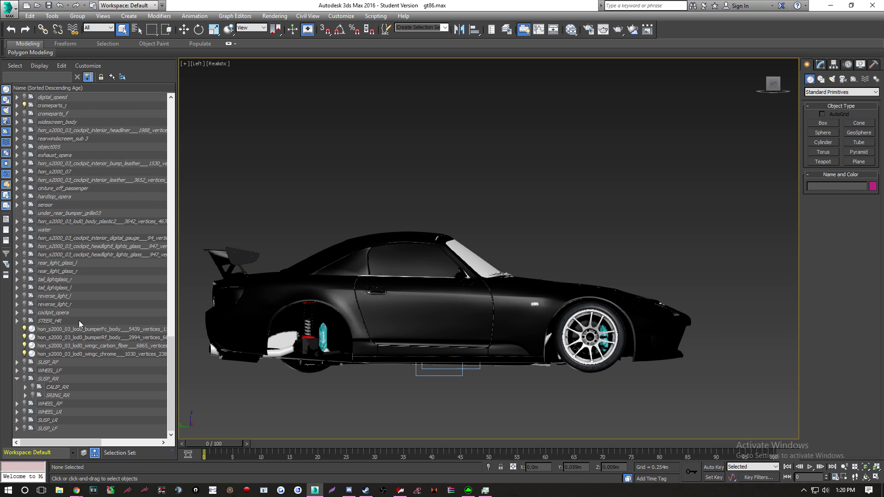
Delete the S2000's right front wheel with its whole WHEEL_RF hierarchy
middle_drag(405, 303, 304, 267)
click(522, 294)
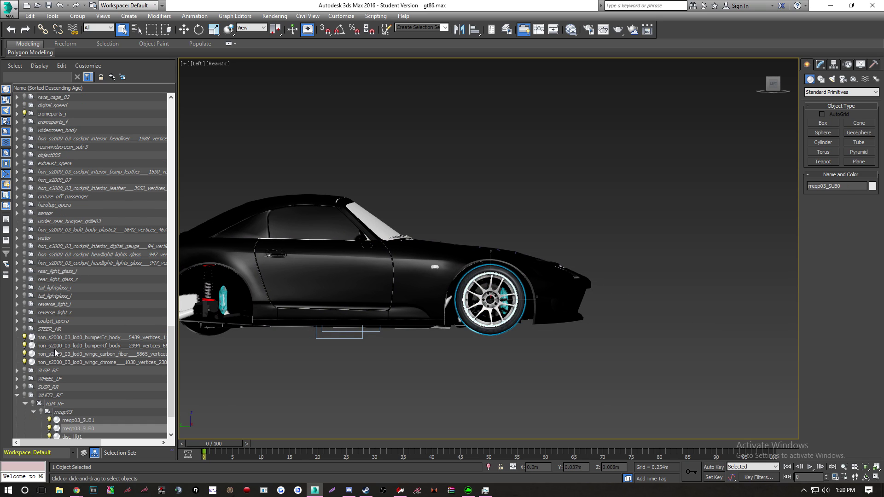
double_click(58, 364)
key(Delete)
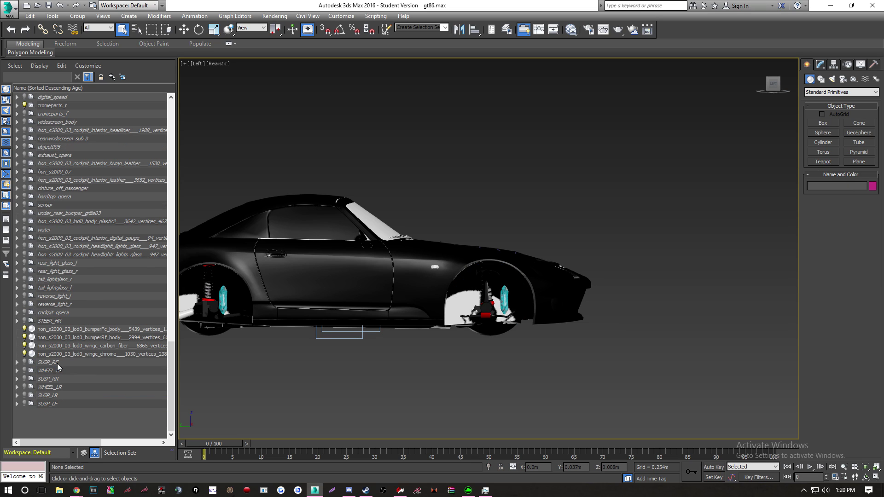
View the car from its other side and delete the left front wheel with its WHEEL_LF hierarchy
drag(772, 83, 756, 85)
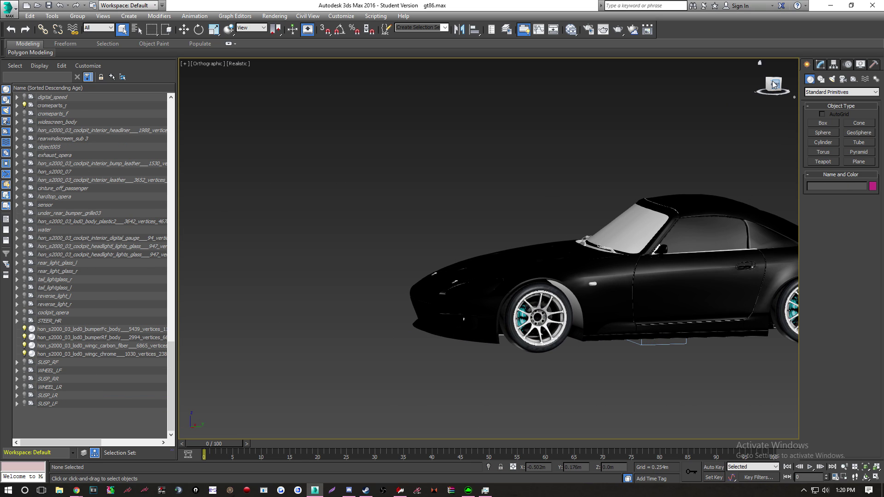
click(504, 303)
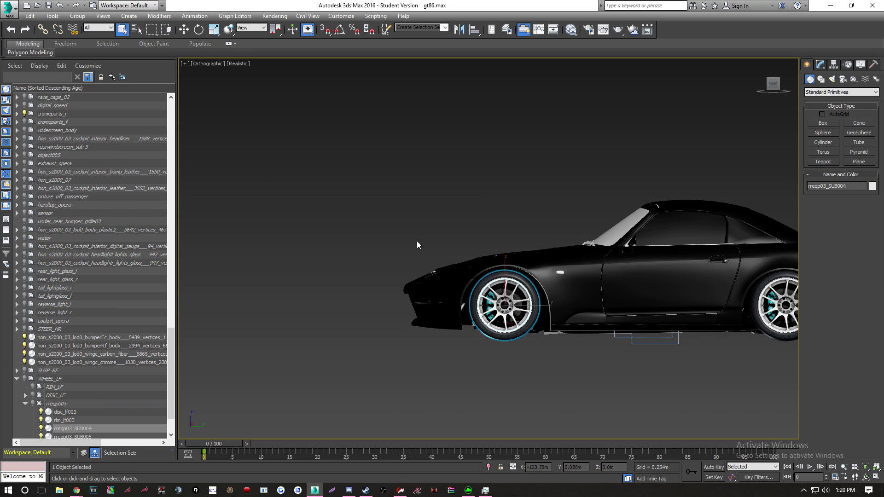
double_click(58, 380)
key(Delete)
Delete the S2000's left rear wheel with its whole WHEEL_LR hierarchy
middle_drag(526, 272, 294, 255)
click(564, 281)
double_click(53, 357)
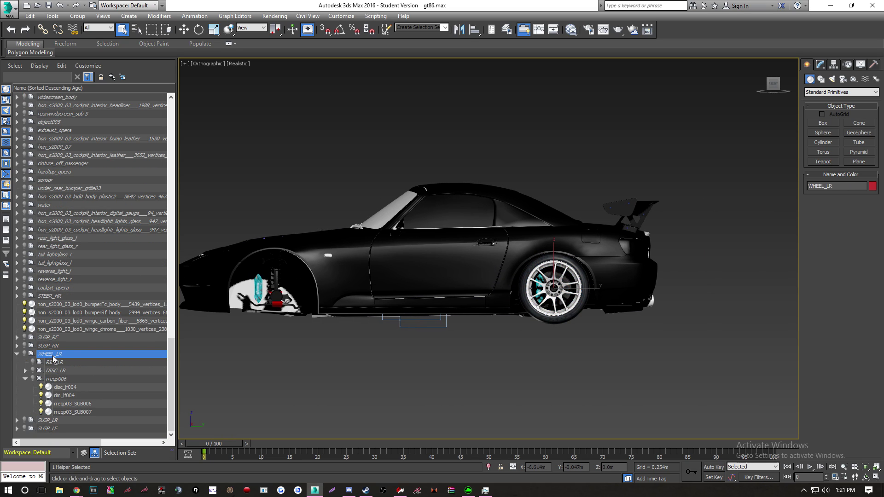
key(Delete)
Choose the file tnt_hv_honda_civic_ek9 in the S2K folder for import
scroll(455, 266, up, 2)
middle_drag(455, 267, 575, 270)
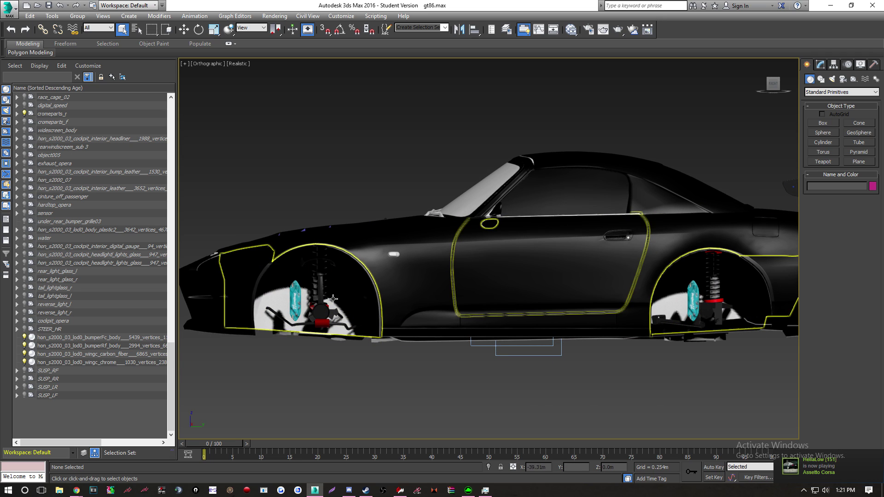
scroll(538, 333, down, 3)
middle_drag(539, 332, 481, 308)
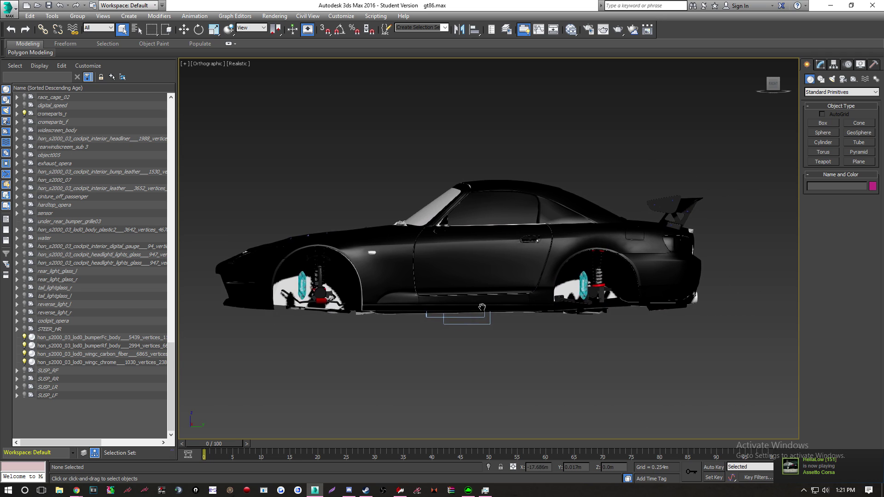
click(8, 8)
click(28, 125)
click(225, 129)
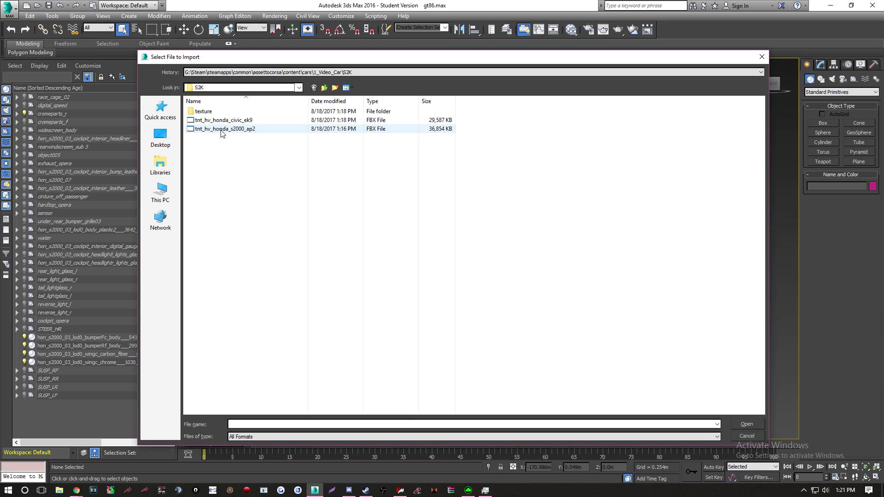
double_click(224, 121)
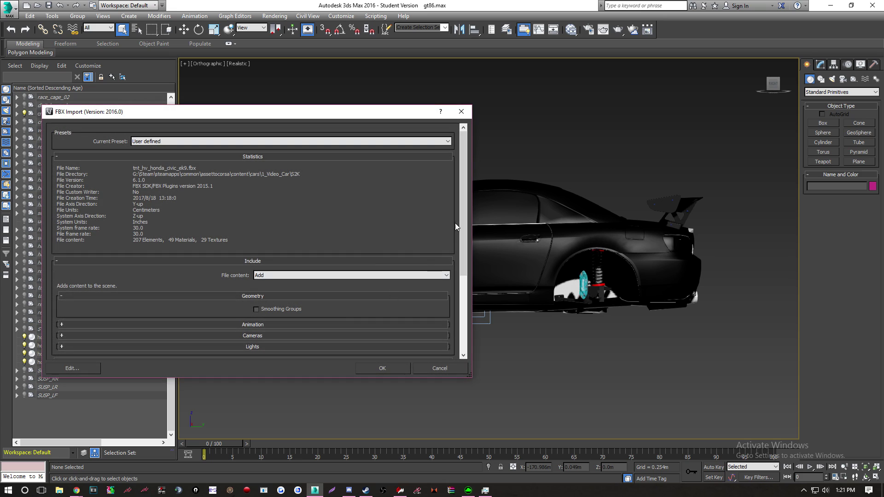
Import the Civic with file content set to Add and file units converted to Centimeters
click(276, 276)
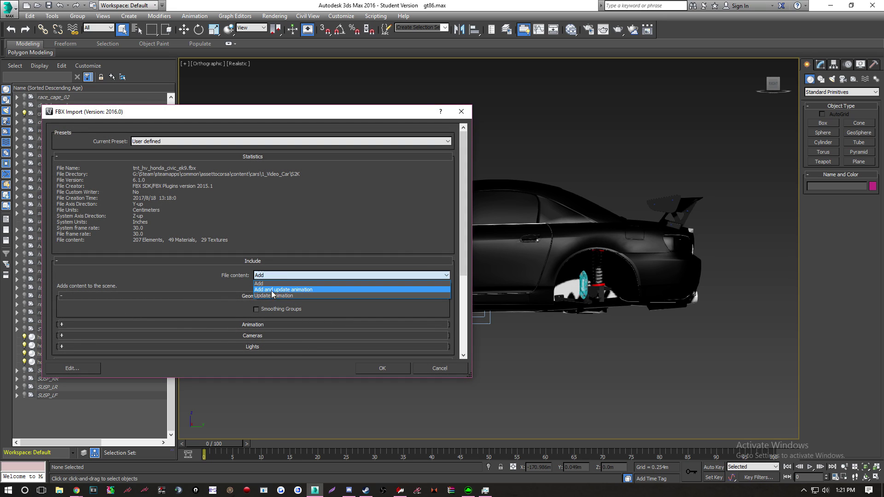
click(292, 277)
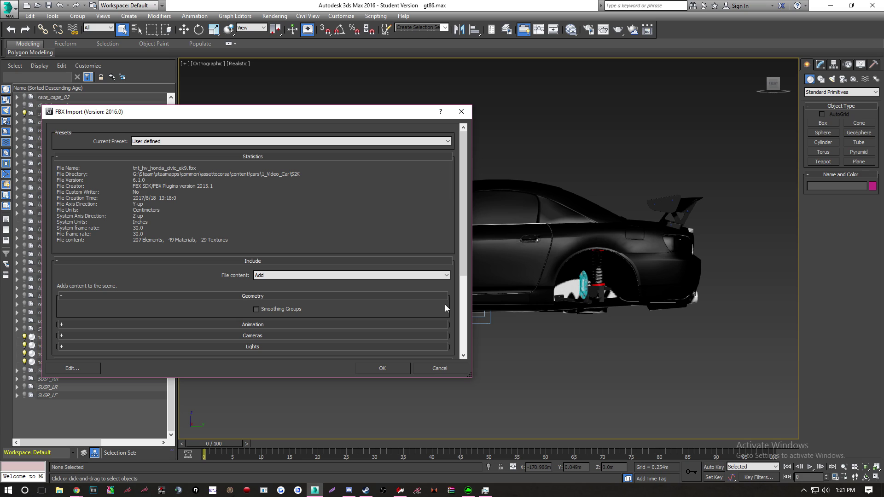
drag(462, 225, 443, 305)
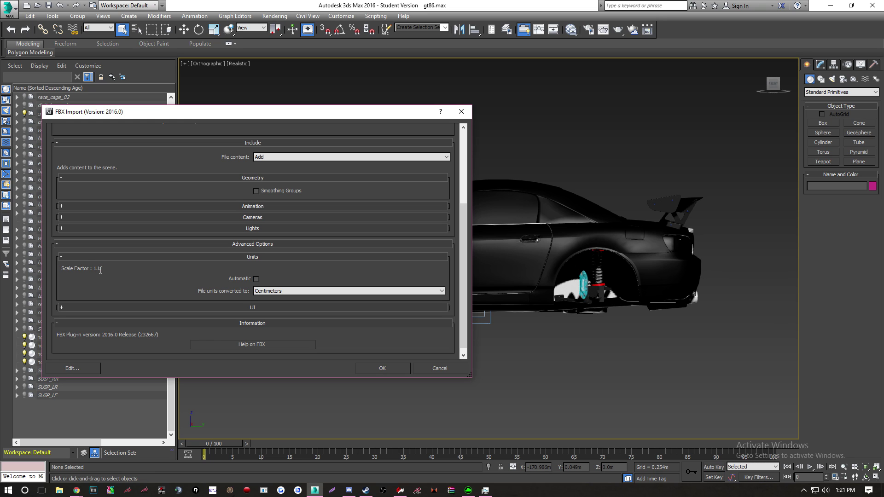
click(381, 367)
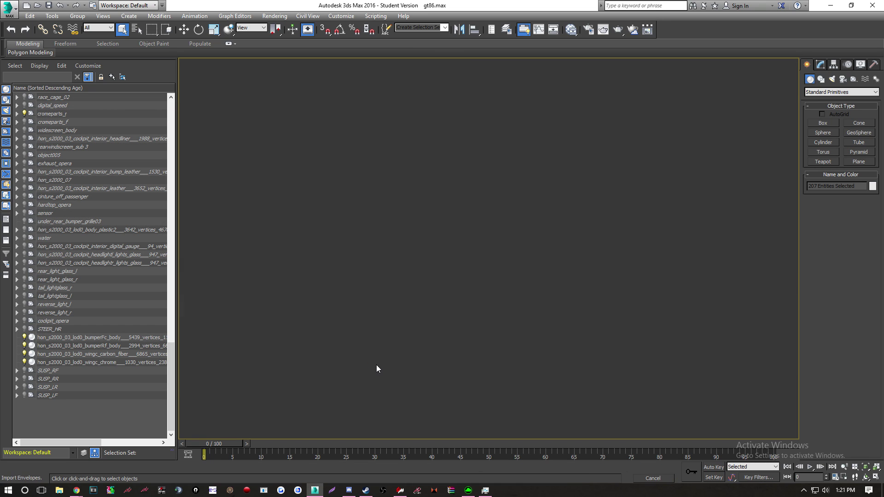
Move the whole imported Civic straight down until it sits clear below the S2000, and deselect it
scroll(111, 343, down, 3)
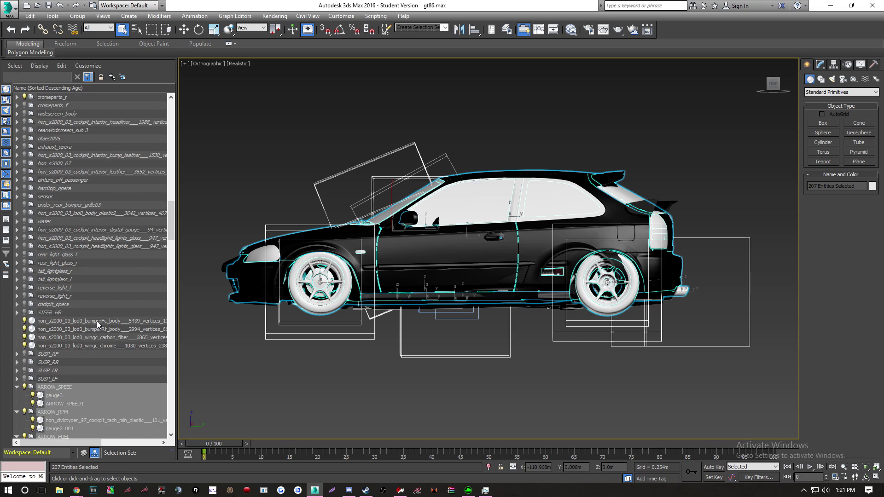
click(183, 29)
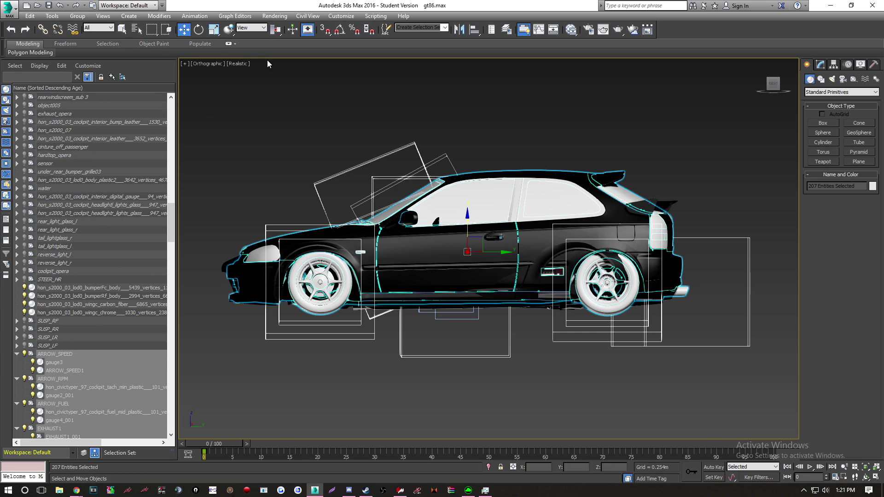
mouse_move(467, 226)
mouse_down()
mouse_move(494, 434)
mouse_move(485, 479)
mouse_up()
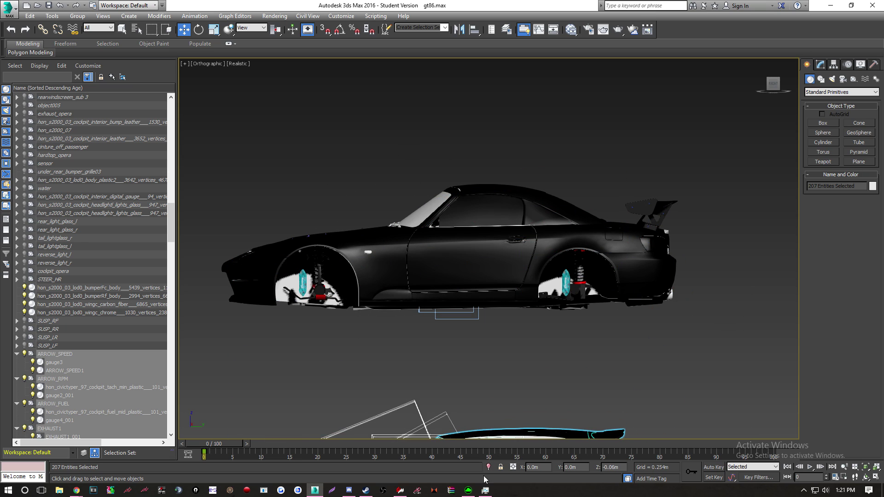
middle_drag(461, 324, 467, 200)
scroll(466, 198, down, 2)
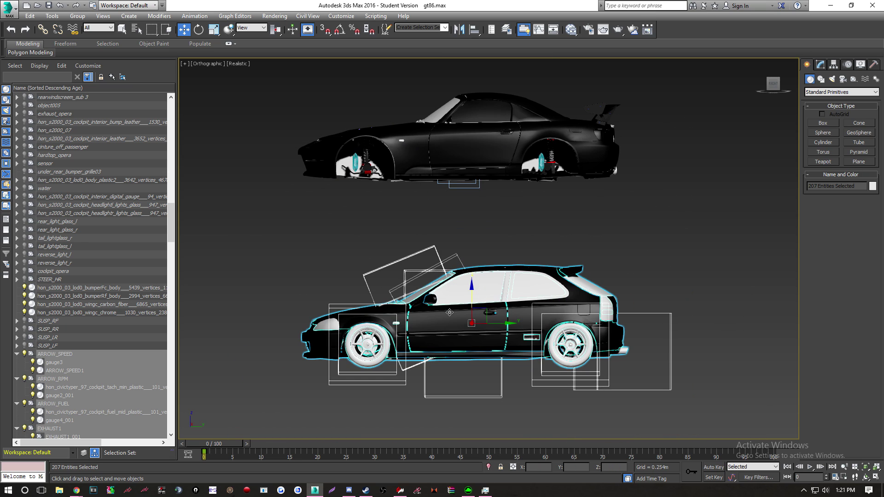
click(272, 273)
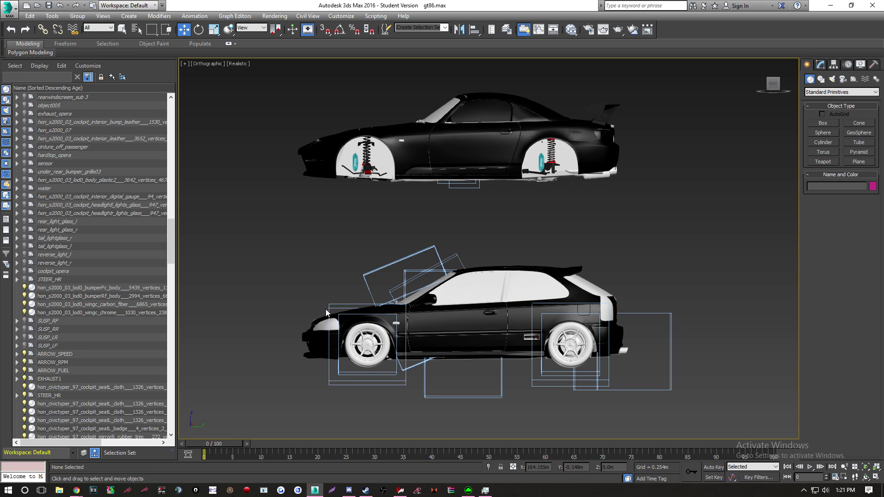
Select the Civic's four wheel helpers WHEEL_LF, WHEEL_LR, WHEEL_RR and WHEEL_RF
click(356, 327)
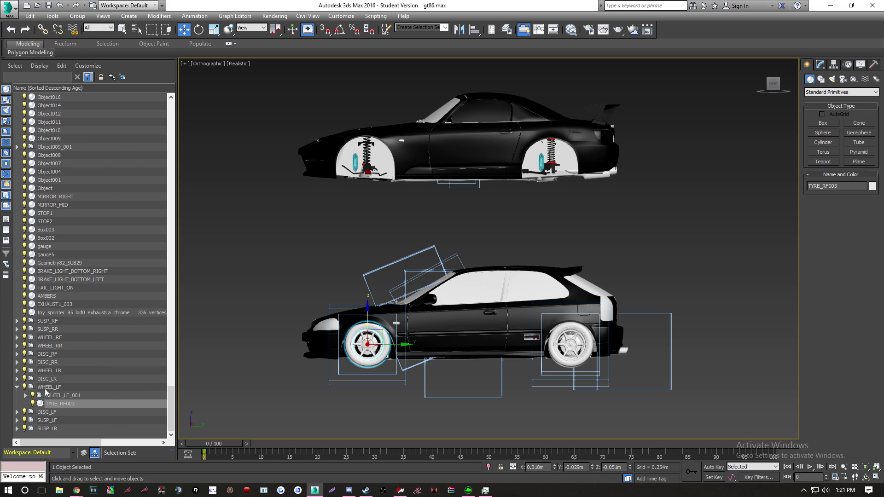
click(16, 387)
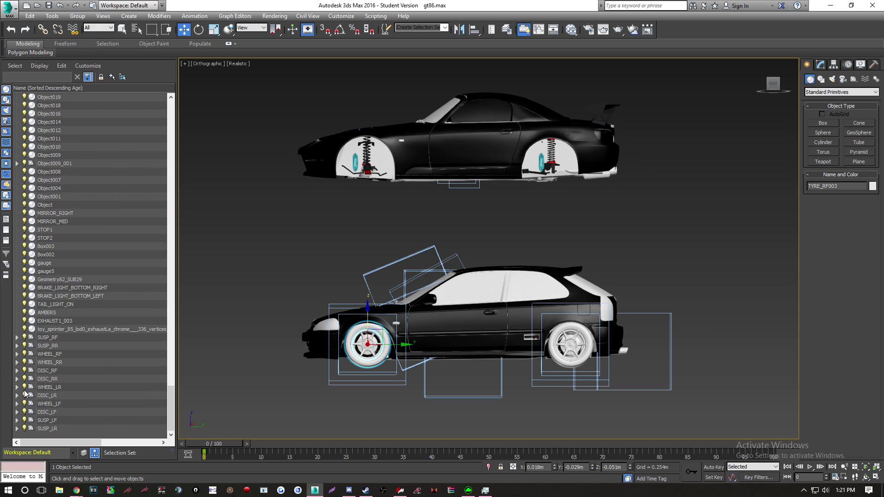
click(48, 429)
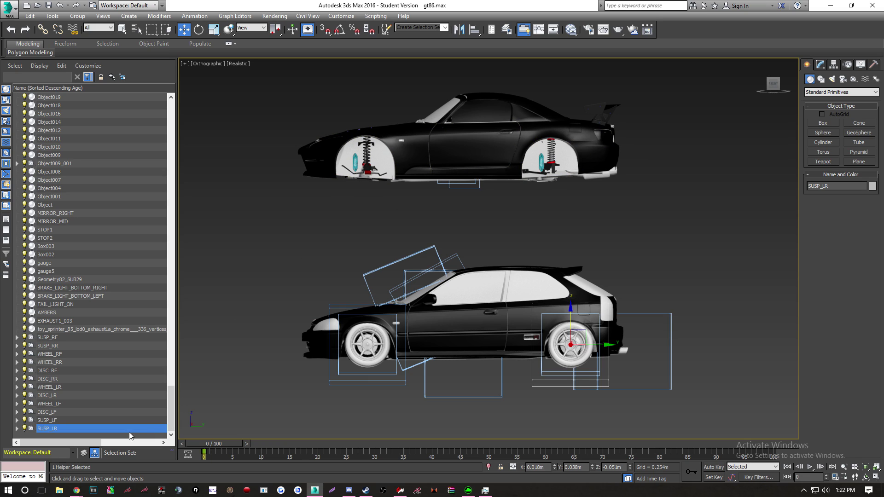
click(52, 403)
ctrl+click(55, 387)
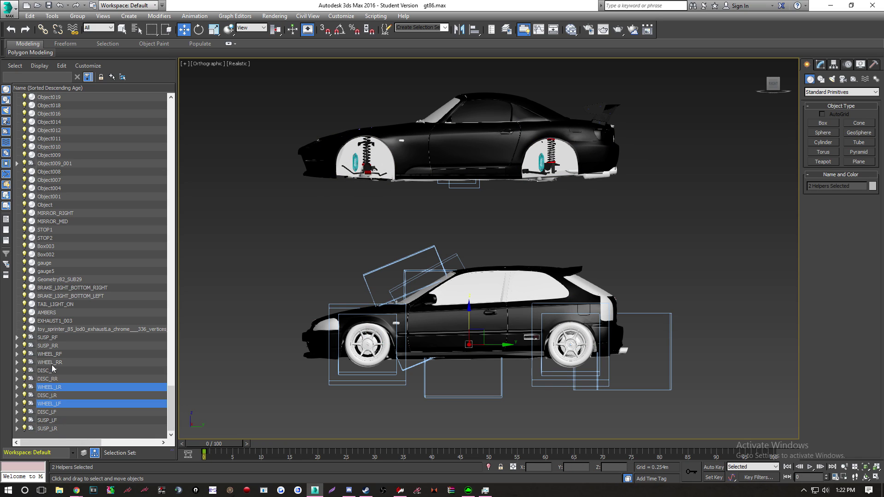
ctrl+click(52, 362)
ctrl+click(52, 354)
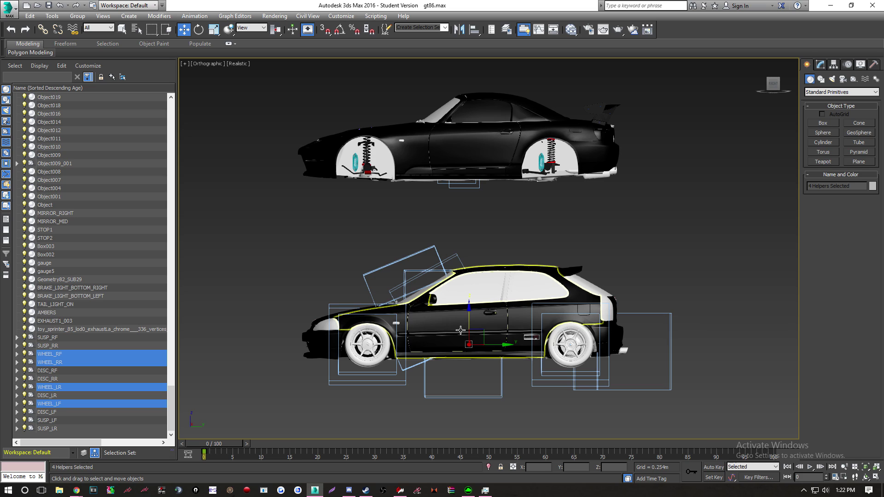
Try moving the Civic's four wheel helpers up into the S2000's wheel arches, and undo the move
drag(461, 330, 433, 142)
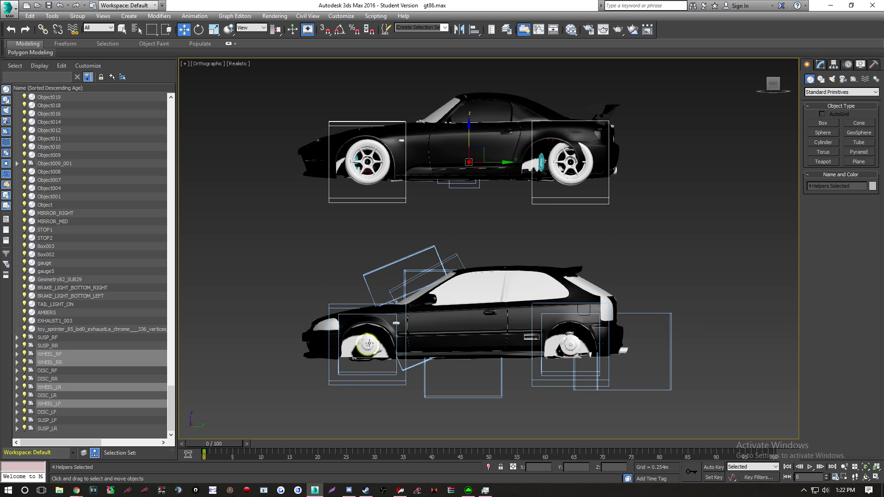
click(11, 30)
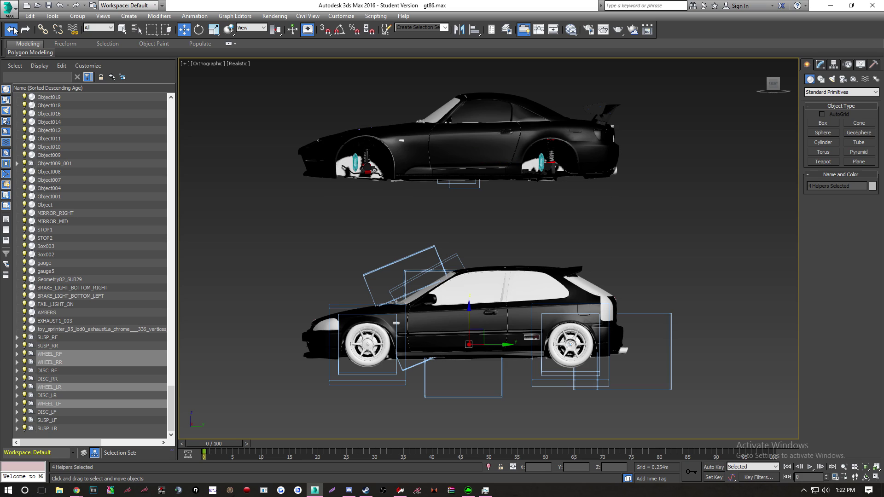
Add the four DISC helpers to the wheel selection and move all eight helpers straight down, clear below the Civic
ctrl+click(56, 371)
ctrl+click(56, 379)
ctrl+click(56, 396)
ctrl+click(57, 412)
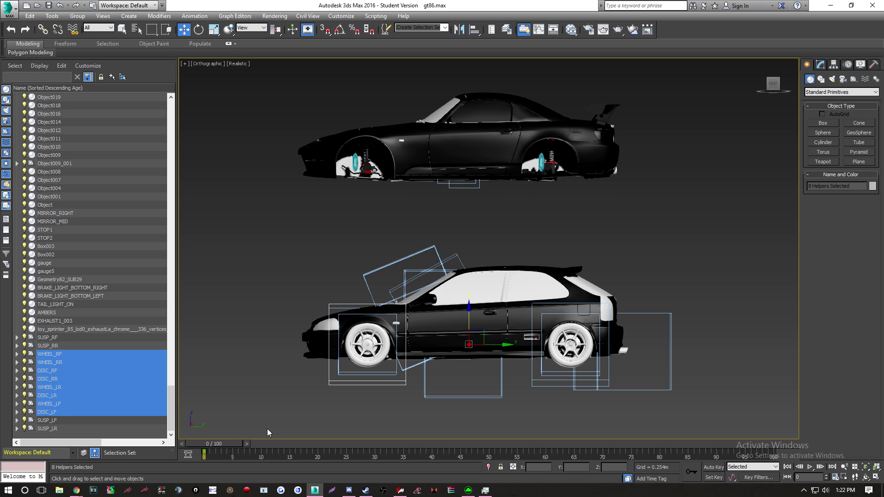
middle_drag(415, 398, 368, 315)
drag(422, 238, 430, 385)
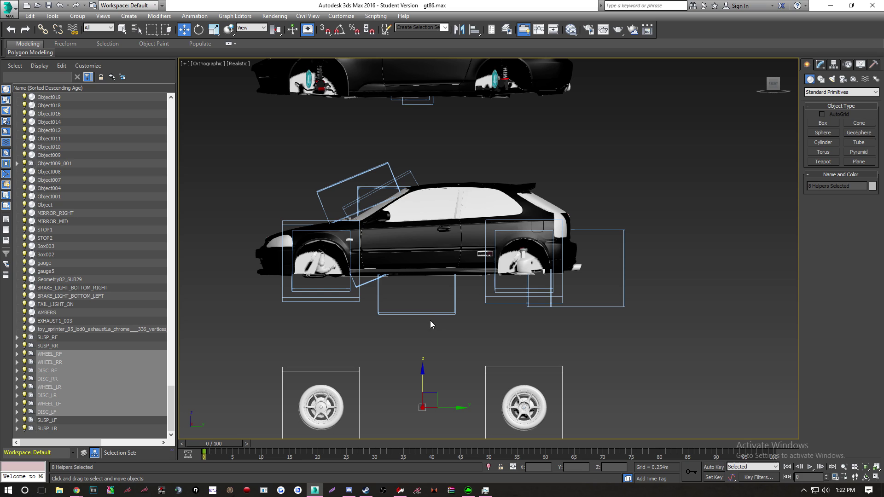
Select the rest of the Civic above the separated wheels and delete it
drag(206, 178, 206, 174)
key(Delete)
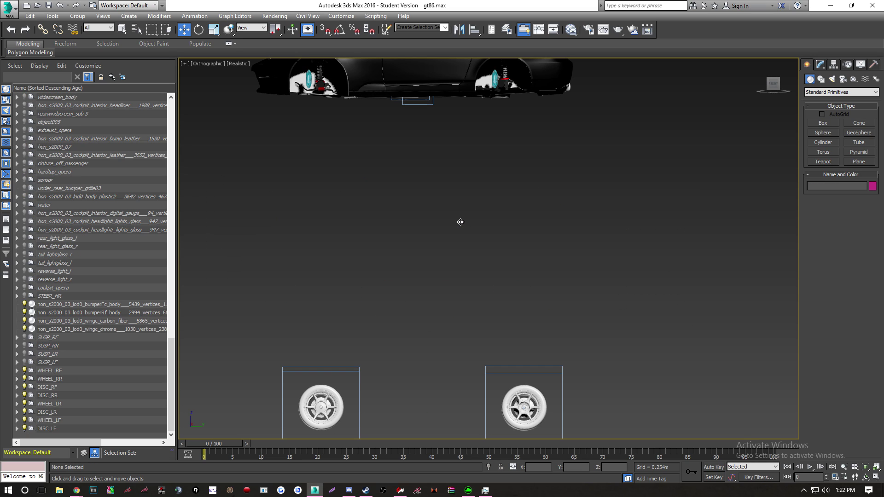
Select the remaining Civic wheels and discs, move them straight up to sit just below the S2000, and deselect them
middle_drag(551, 401, 550, 360)
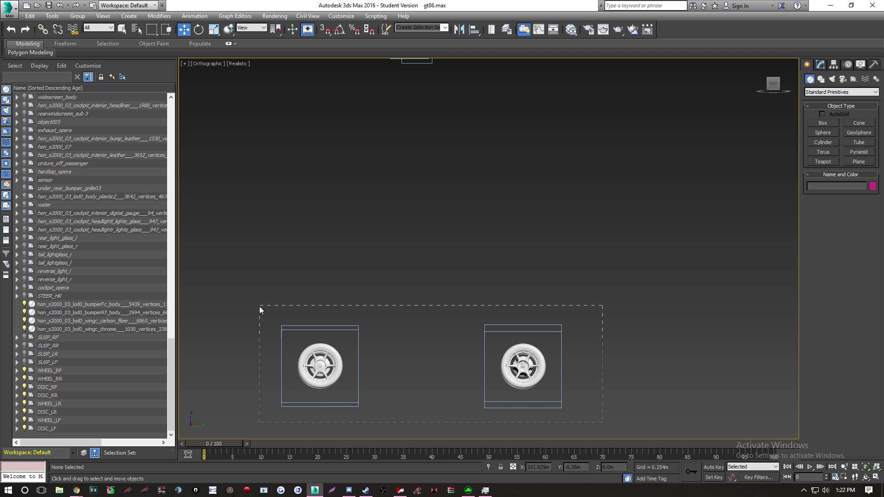
drag(256, 305, 256, 304)
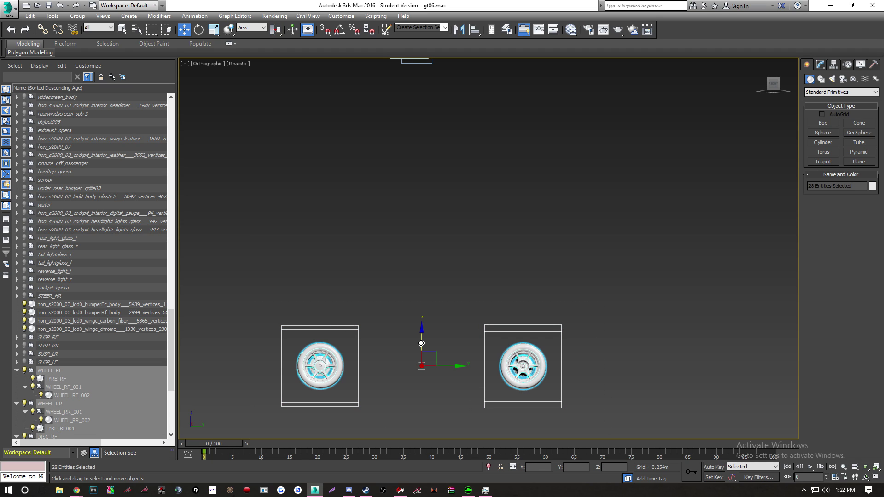
drag(420, 342, 420, 126)
middle_drag(423, 129, 434, 340)
drag(430, 334, 430, 282)
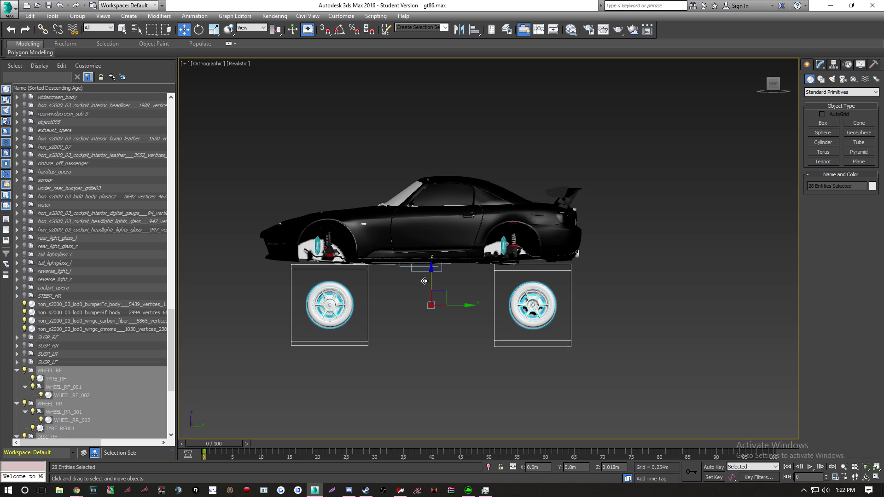
middle_drag(406, 180, 408, 215)
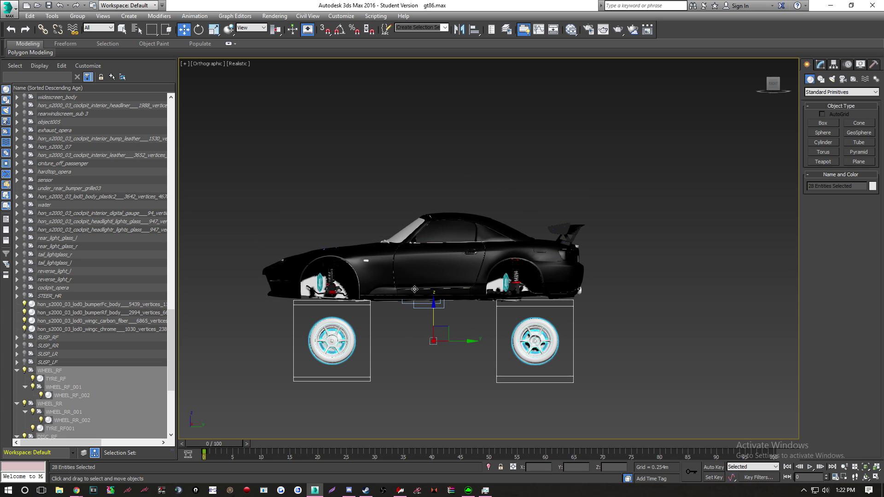
drag(431, 321, 431, 333)
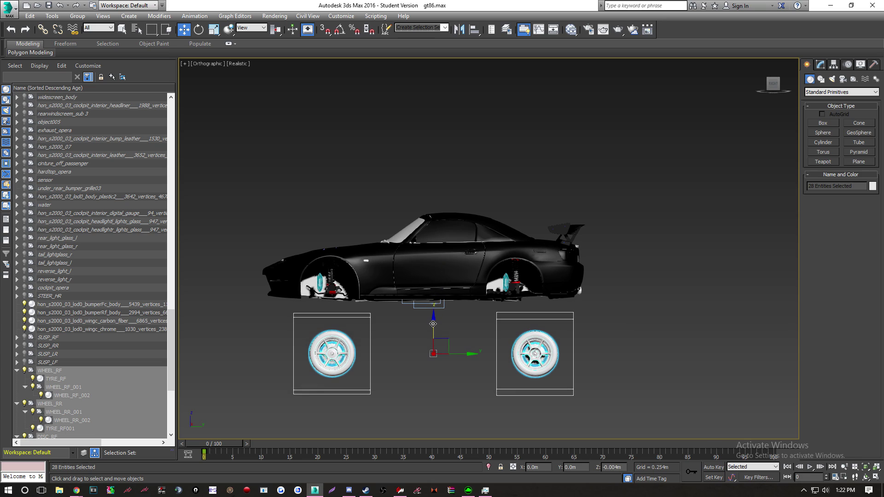
click(320, 158)
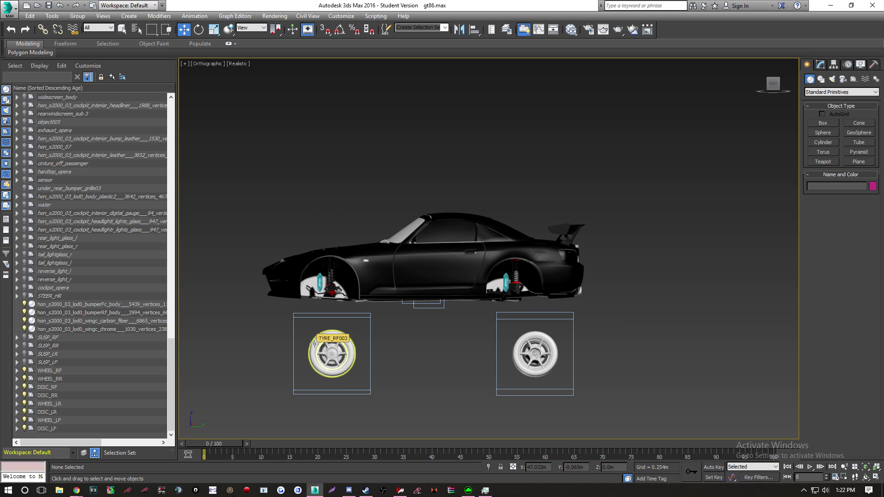
Align WHEEL_LF to the S2000's SUSP_LF helper, center to center in X, Y and Z position
click(57, 420)
click(54, 363)
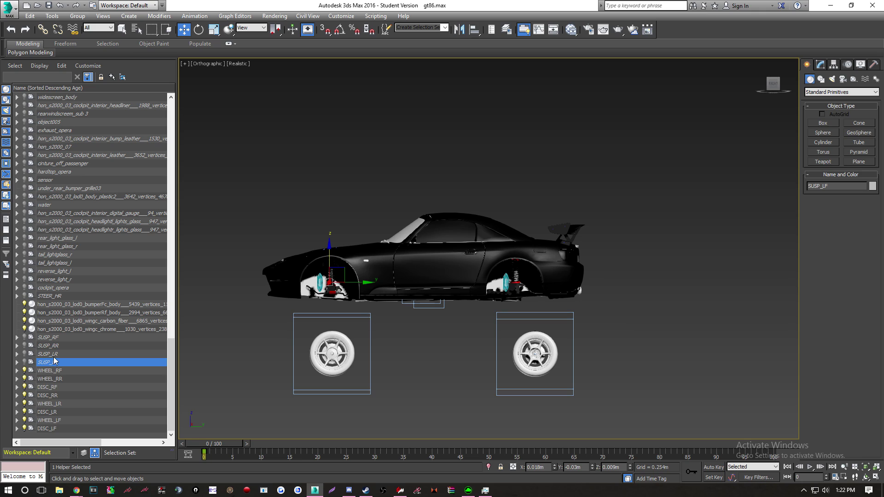
click(57, 421)
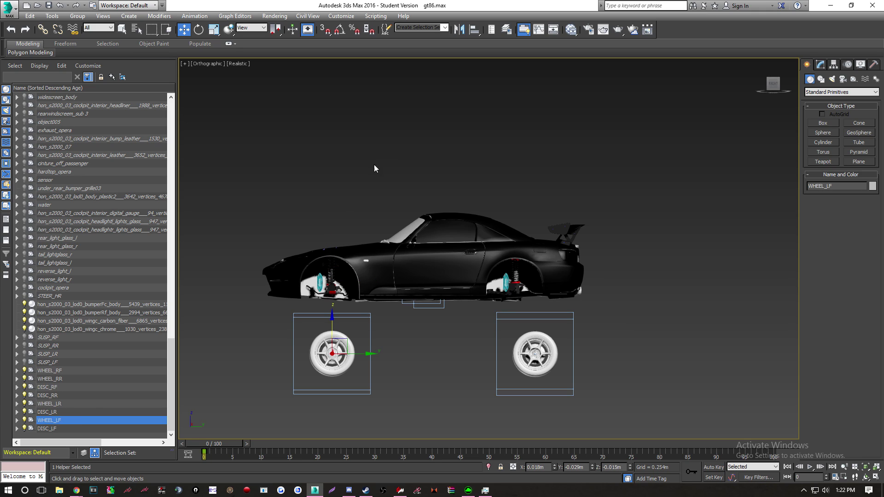
click(473, 31)
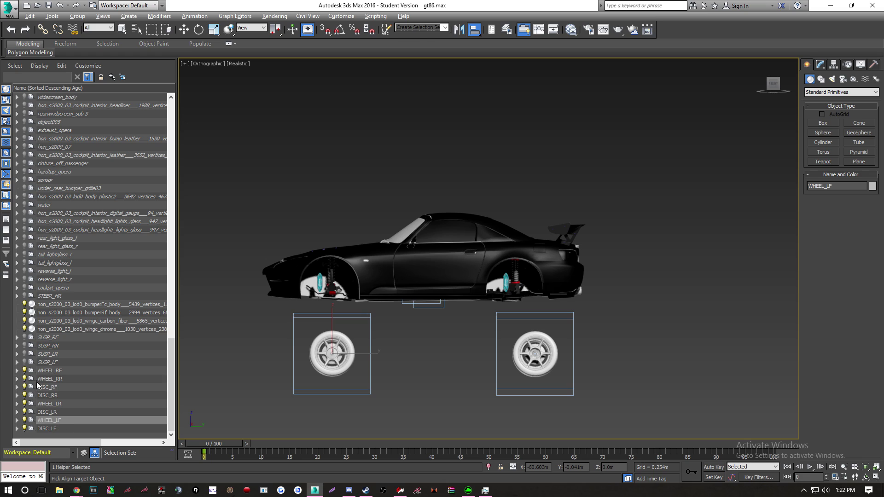
click(63, 363)
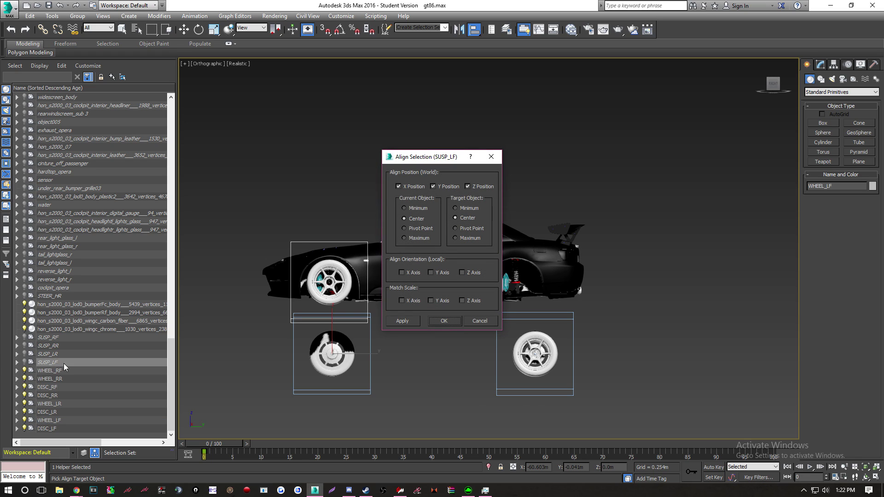
click(468, 188)
click(468, 188)
click(438, 189)
click(438, 189)
click(405, 189)
click(405, 189)
click(434, 321)
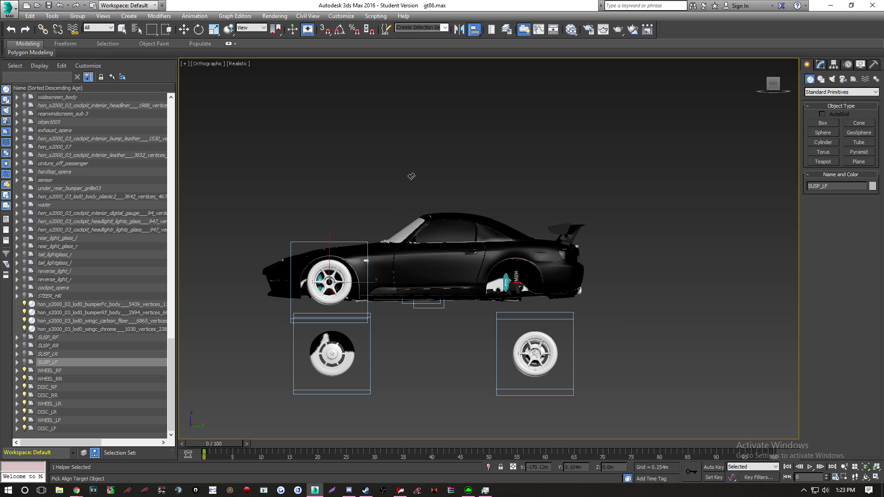
click(480, 30)
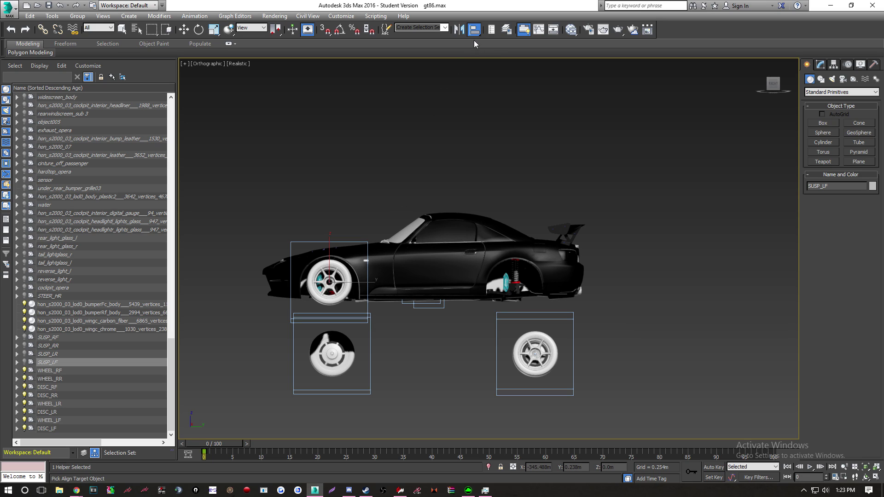
click(90, 373)
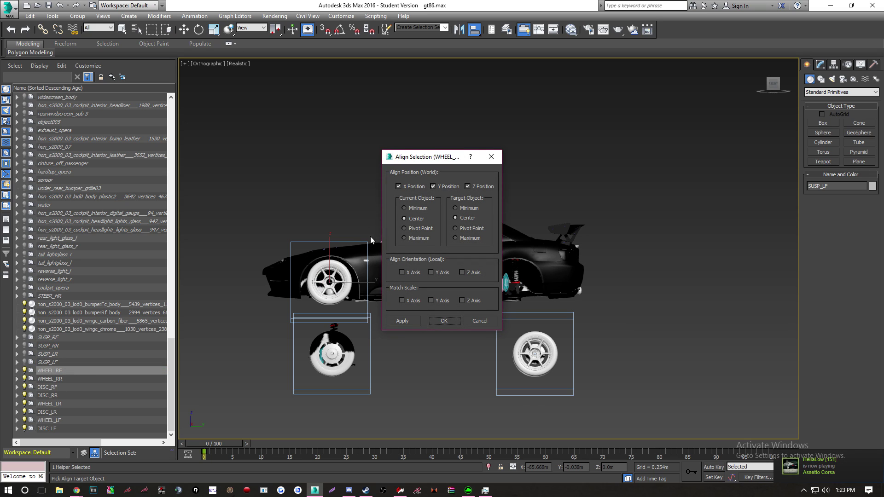
click(469, 317)
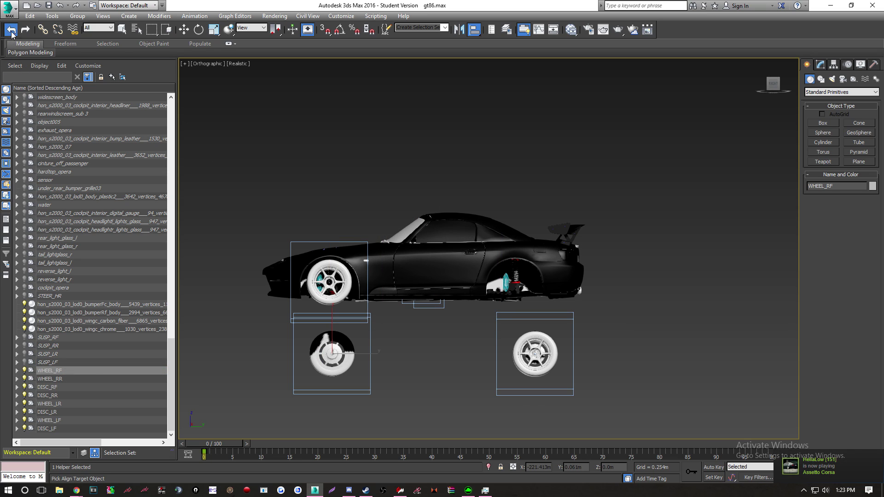
key(w)
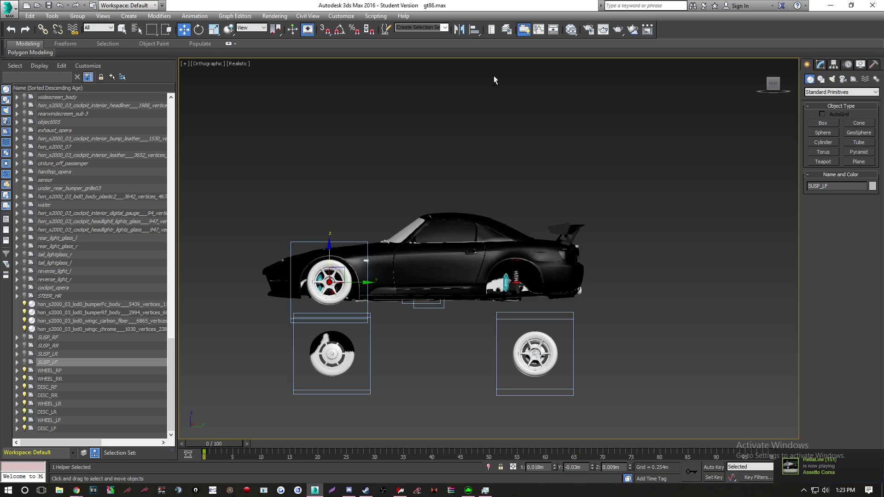
Align DISC_LF to SUSP_LF, center to center in X, Y and Z position
click(56, 428)
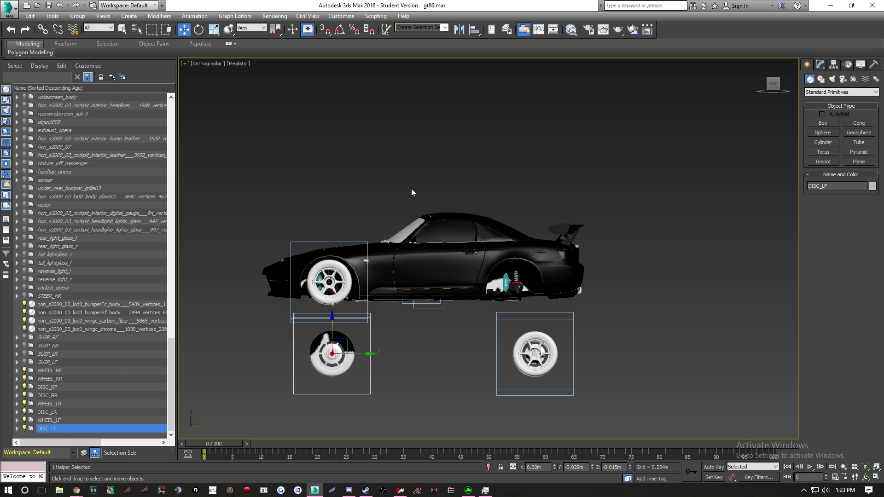
click(476, 35)
click(55, 363)
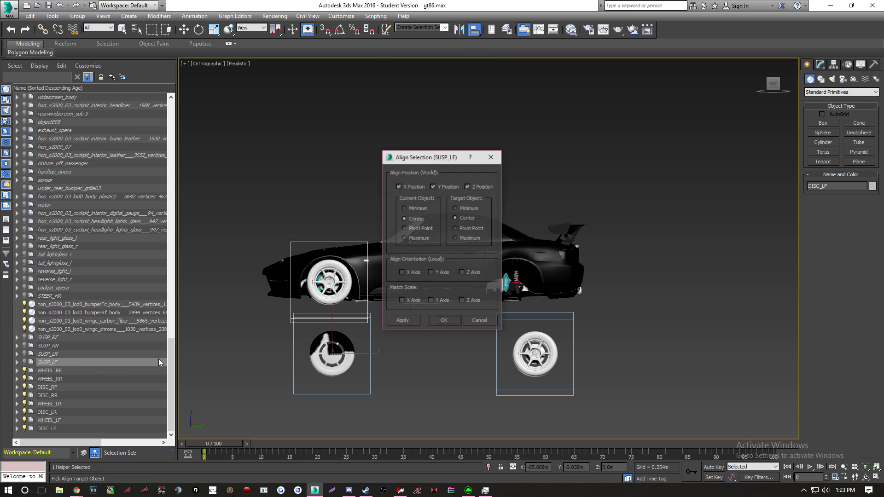
click(442, 321)
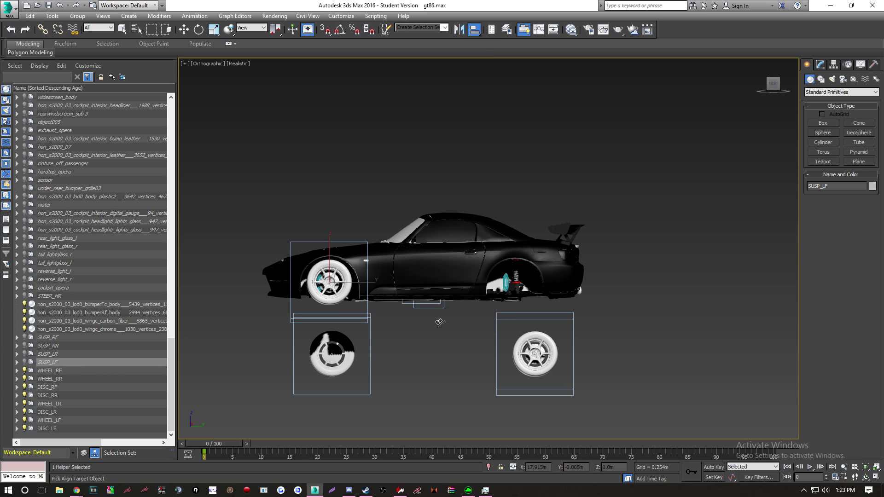
Align DISC_RF to SUSP_RF, center to center in X, Y and Z position, and leave the Align tool
click(473, 35)
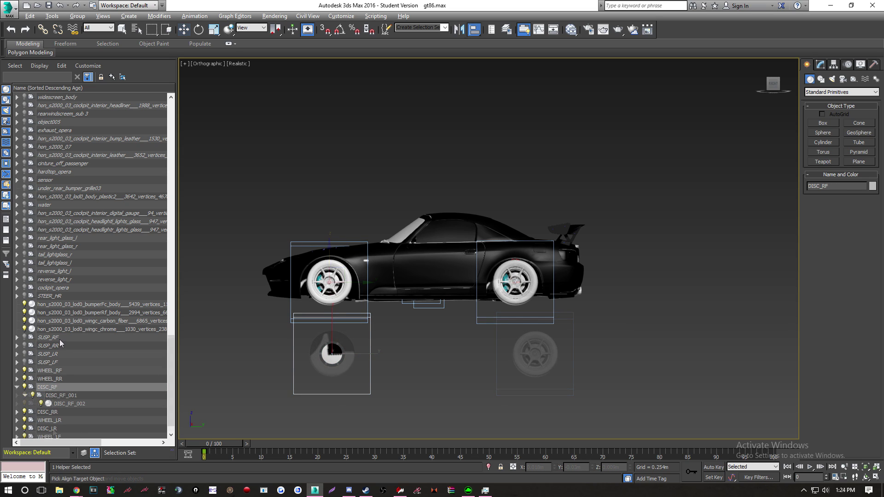
click(60, 338)
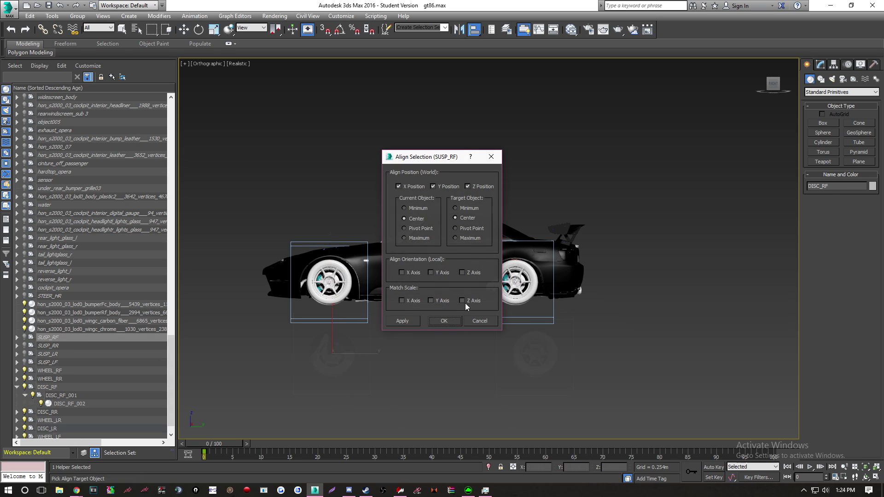
click(439, 318)
click(474, 29)
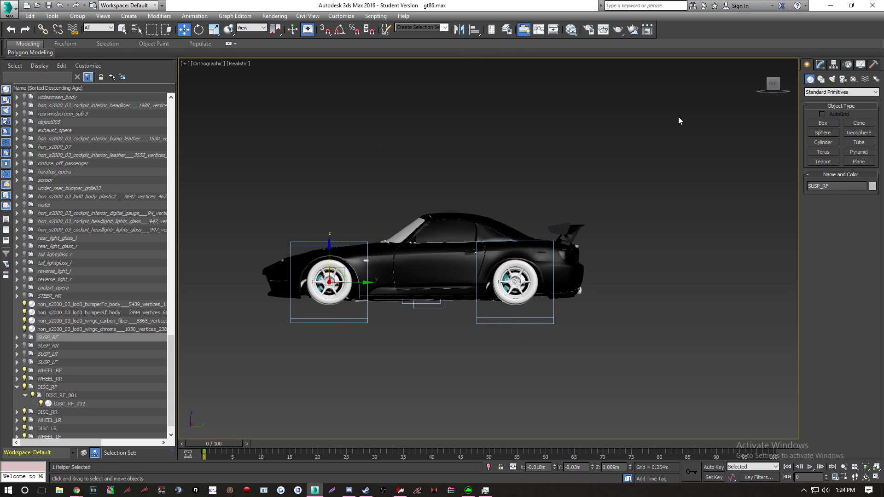
Examine how the left front wheel and disc sit in the S2000's arch, and select the BRAKE_LF caliper behind the spokes
drag(771, 84, 759, 63)
scroll(431, 290, up, 5)
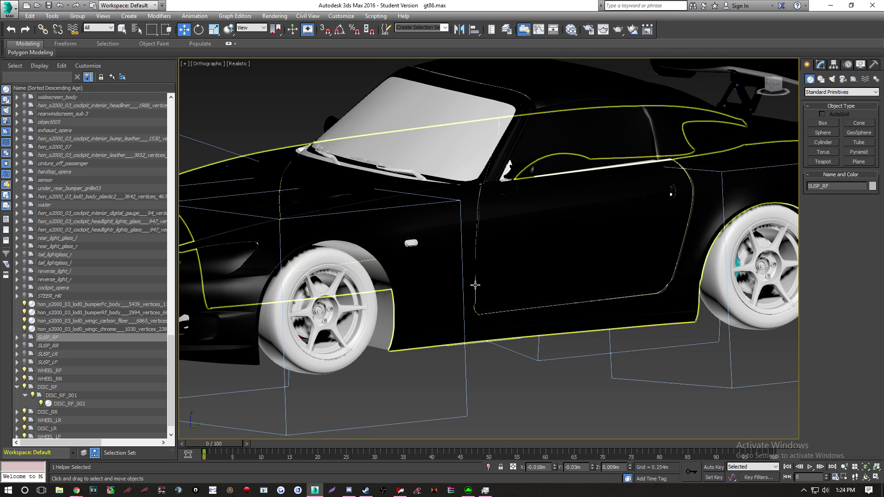
click(48, 388)
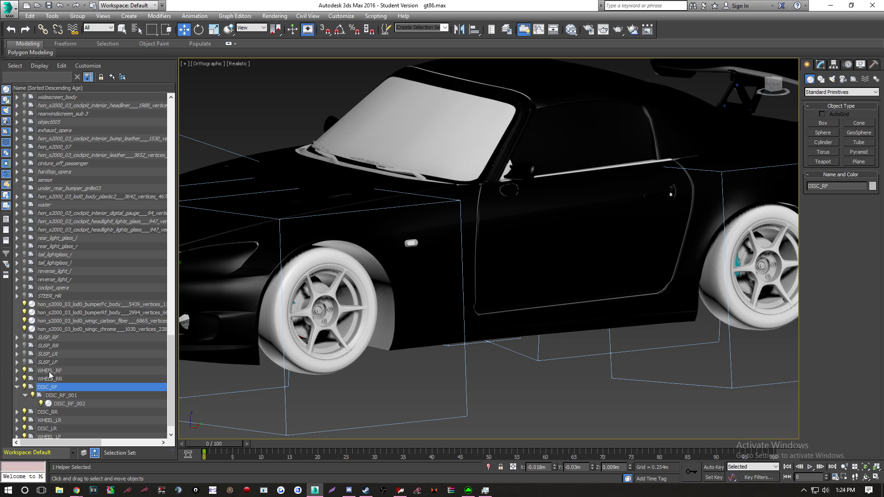
scroll(433, 276, down, 3)
scroll(428, 303, up, 3)
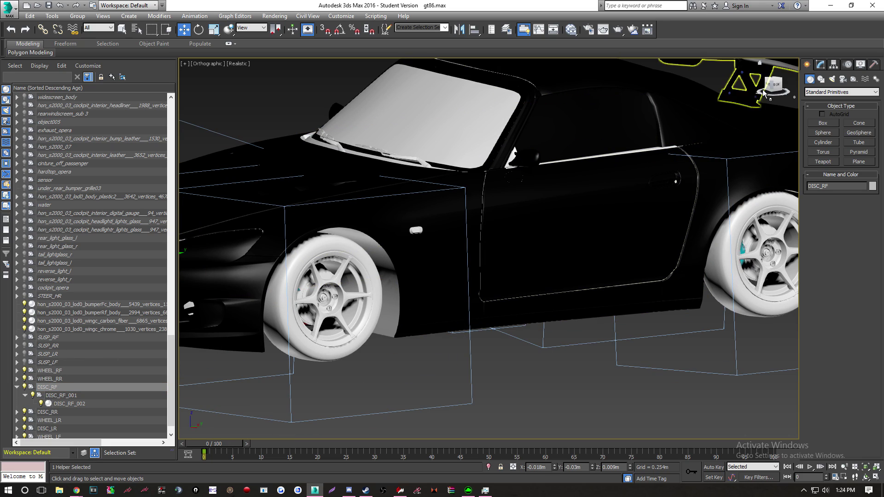
drag(762, 90, 755, 86)
alt+middle_drag(686, 156, 625, 158)
middle_drag(373, 261, 659, 233)
scroll(290, 258, up, 4)
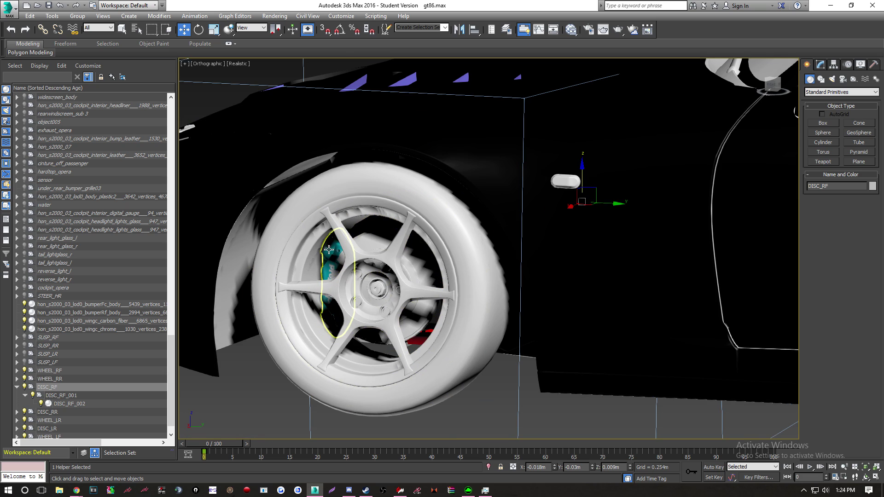
click(328, 249)
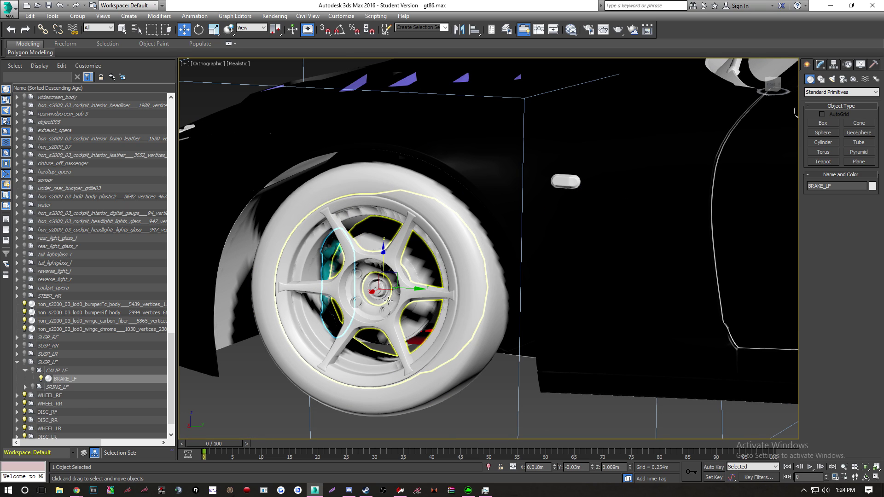
drag(388, 300, 372, 295)
Inspect the left rear wheel up close and select the BRAKE_LR caliper behind it
middle_drag(455, 308, 196, 258)
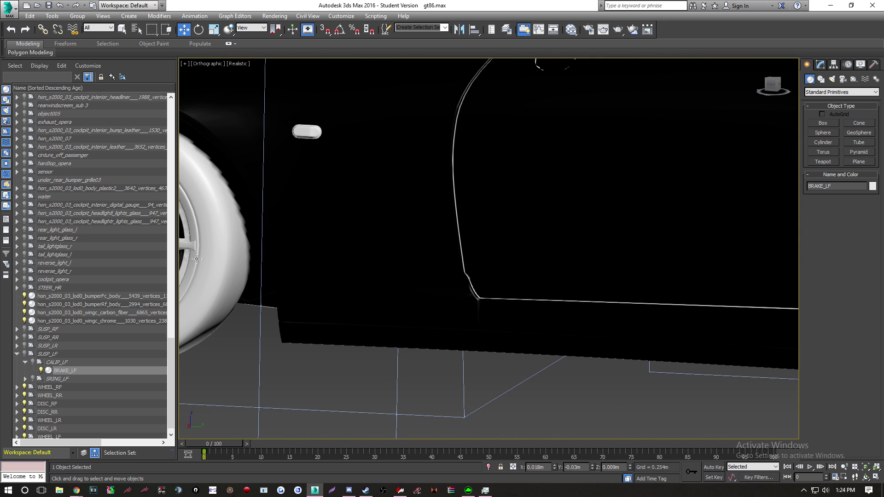
scroll(196, 258, down, 3)
middle_drag(597, 267, 459, 280)
scroll(459, 280, up, 5)
click(459, 264)
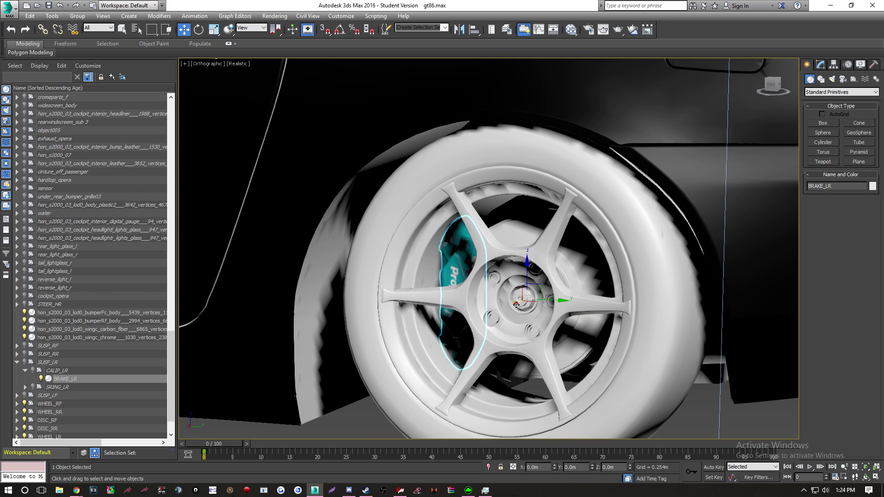
Inspect the right rear wheel from the other side of the car and select its BRAKE_RR caliper
scroll(698, 152, down, 4)
alt+middle_drag(446, 103, 583, 199)
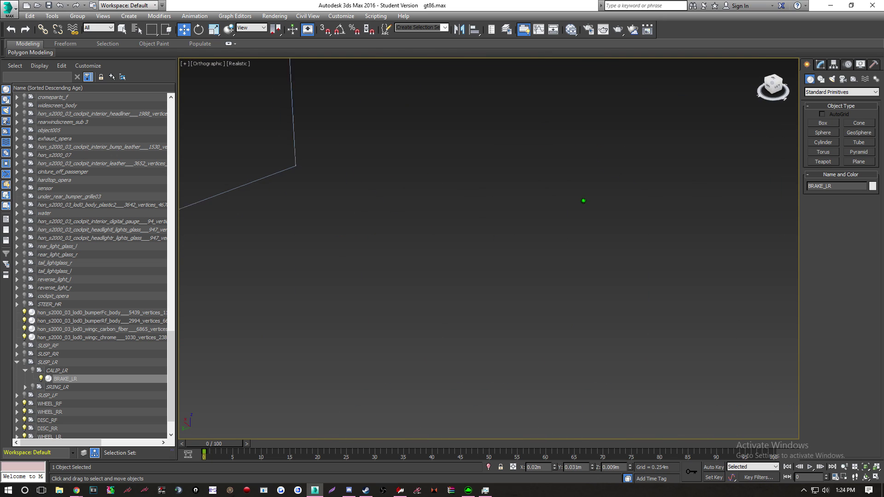
middle_drag(442, 142, 870, 236)
middle_drag(531, 102, 481, 252)
scroll(481, 251, up, 4)
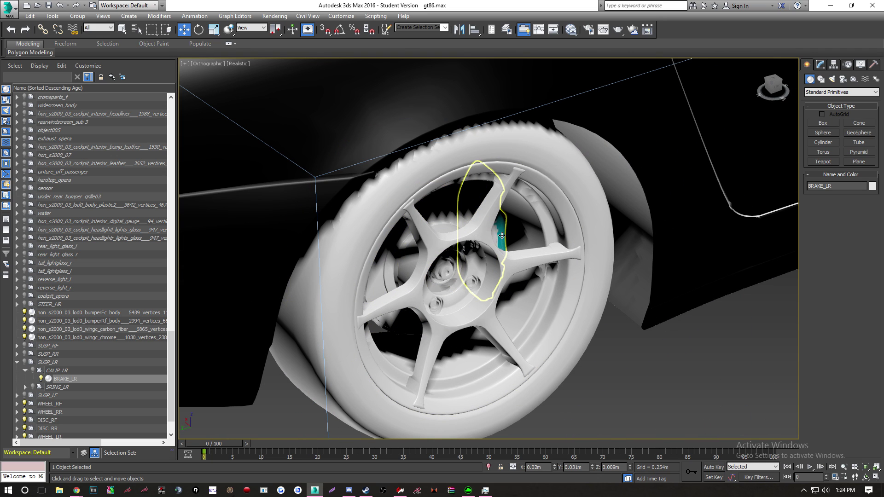
click(500, 237)
drag(407, 240, 412, 242)
Inspect the right front wheel up close and select its BRAKE_RF caliper
scroll(686, 214, down, 4)
middle_drag(686, 213, 380, 253)
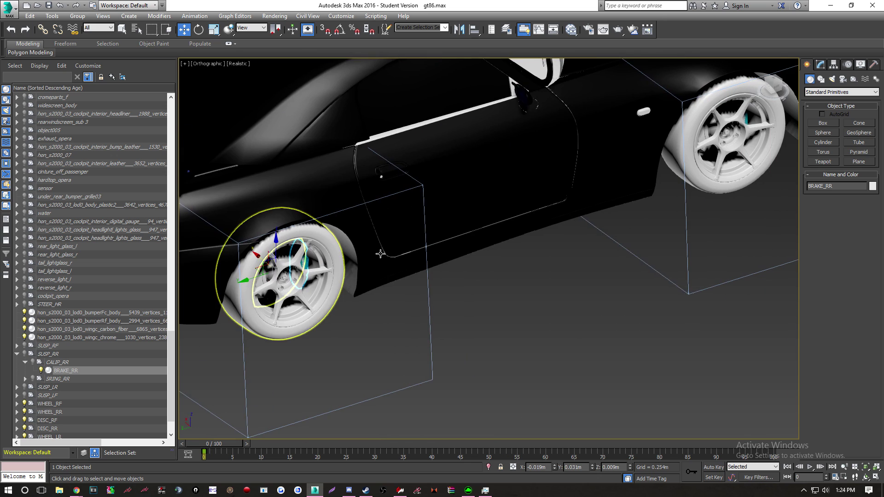
middle_drag(579, 230, 445, 289)
scroll(636, 152, up, 4)
middle_drag(636, 152, 541, 252)
click(481, 258)
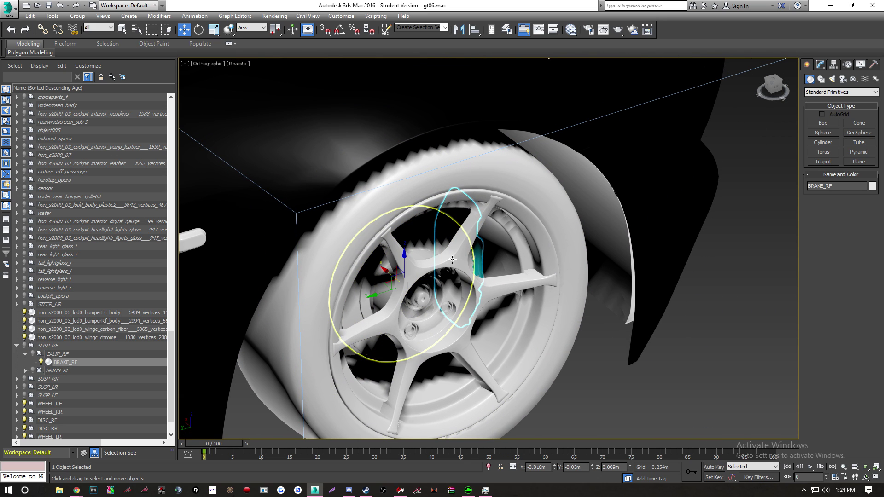
Examine the right side of the car and how the right rear wheel sits in its arch in the straight Left view
drag(392, 271, 397, 275)
scroll(513, 243, down, 8)
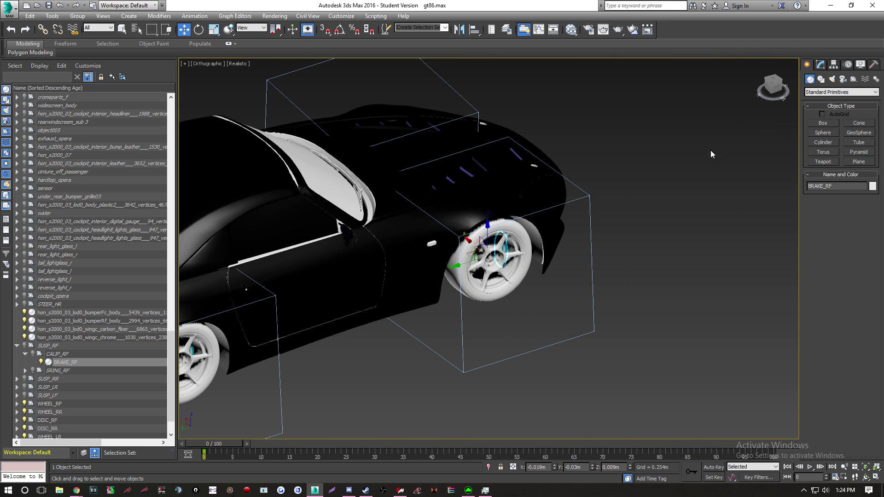
middle_drag(533, 224, 566, 199)
click(765, 87)
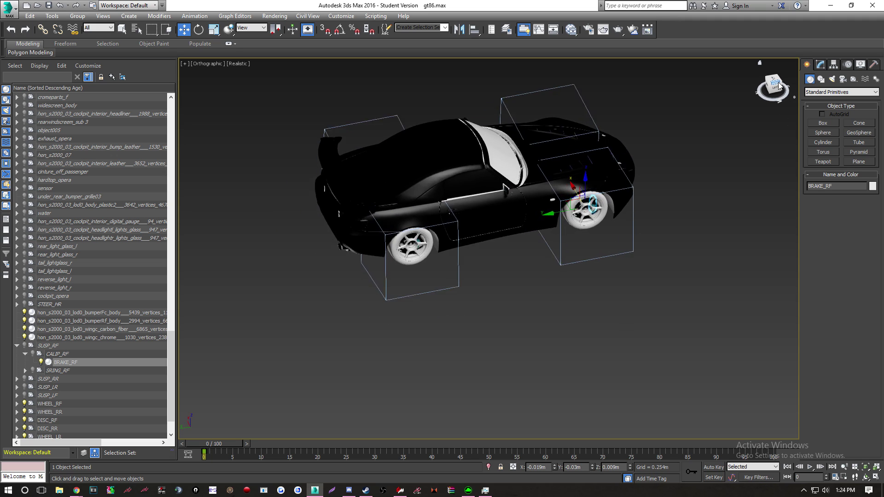
drag(773, 86, 778, 69)
scroll(399, 177, up, 8)
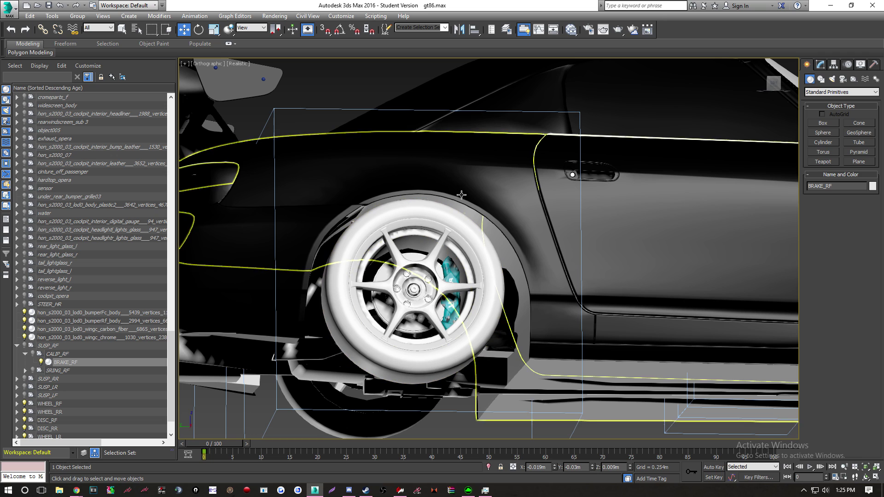
click(775, 94)
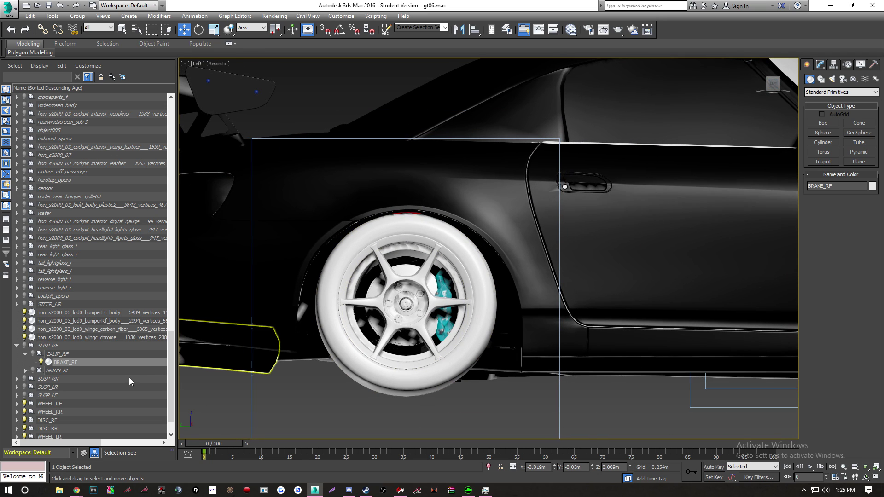
Try to lower the WHEEL_RR helper with its rim and tyre out of the right rear arch
scroll(56, 407, down, 1)
double_click(54, 387)
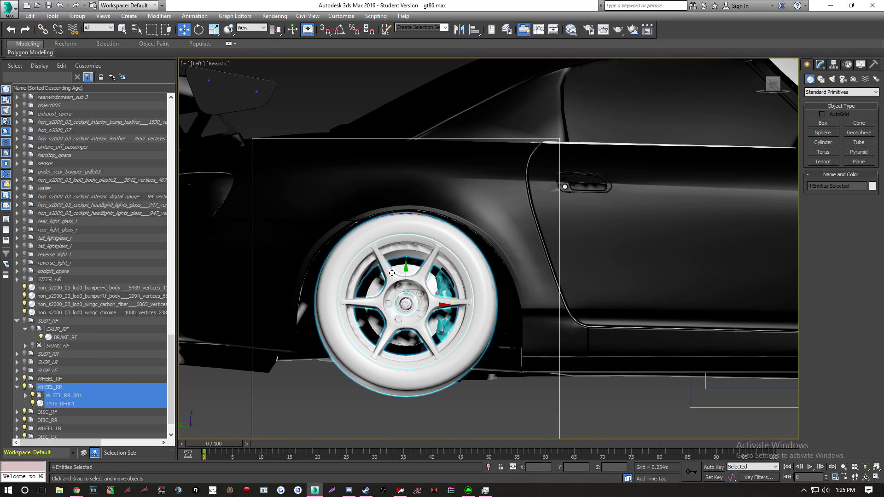
drag(406, 271, 388, 416)
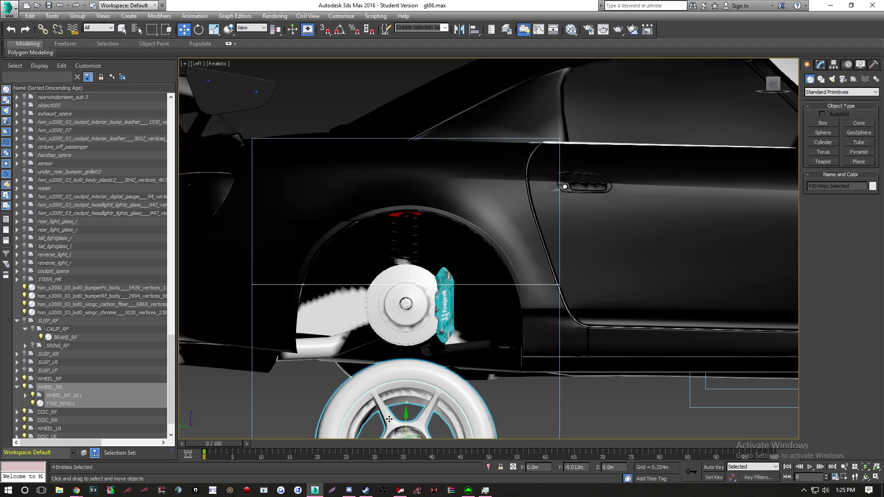
right_click(388, 416)
mouse_move(408, 278)
mouse_down()
mouse_move(408, 200)
mouse_move(404, 282)
mouse_up()
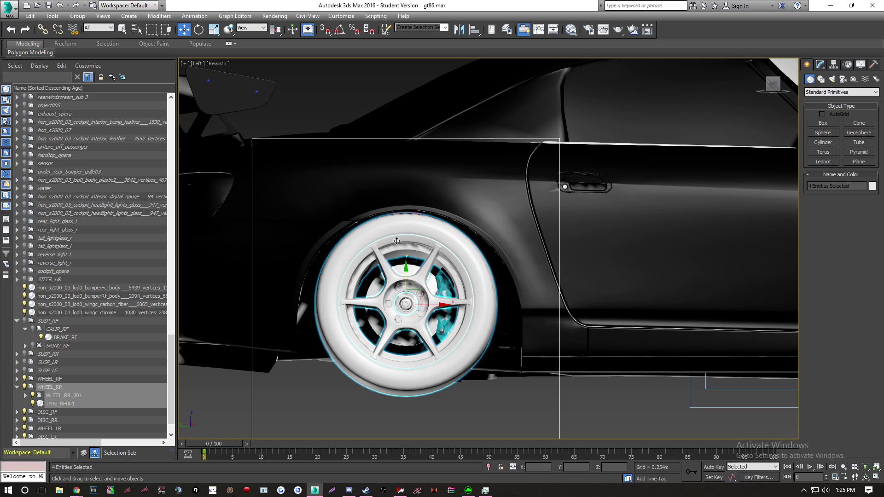
Try to move the WHEEL_RR and SUSP_RR helpers down together
click(65, 372)
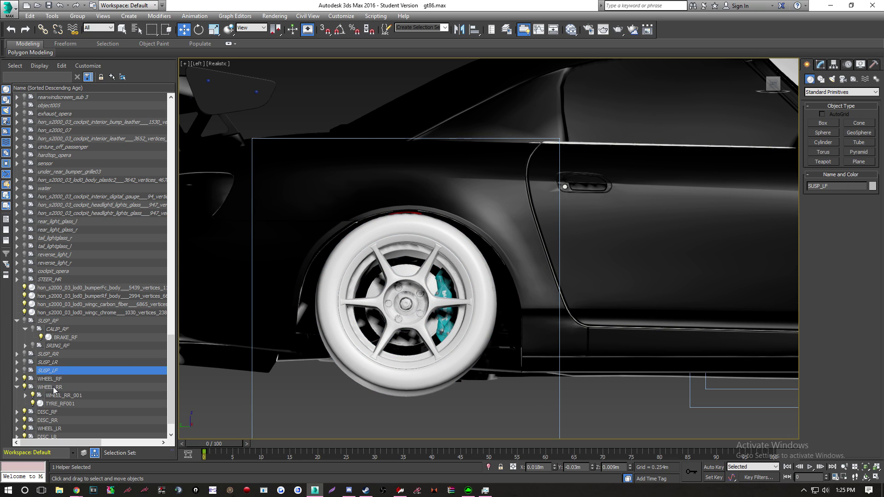
click(54, 387)
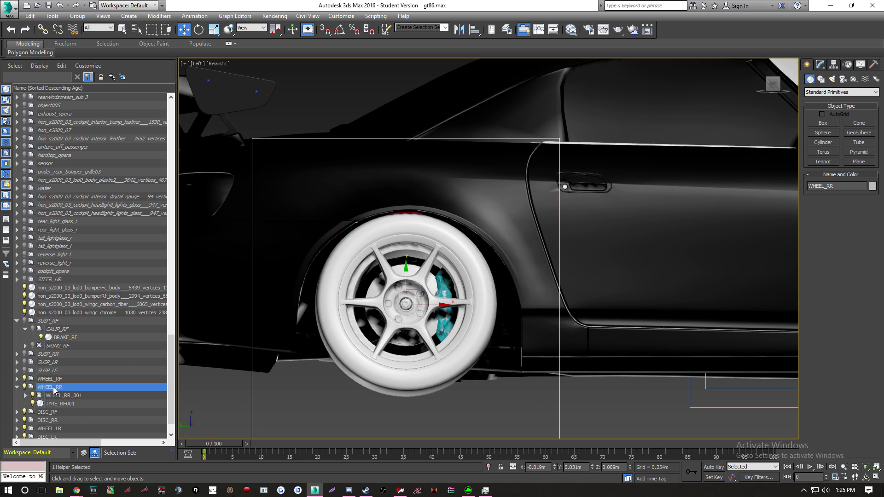
ctrl+click(59, 354)
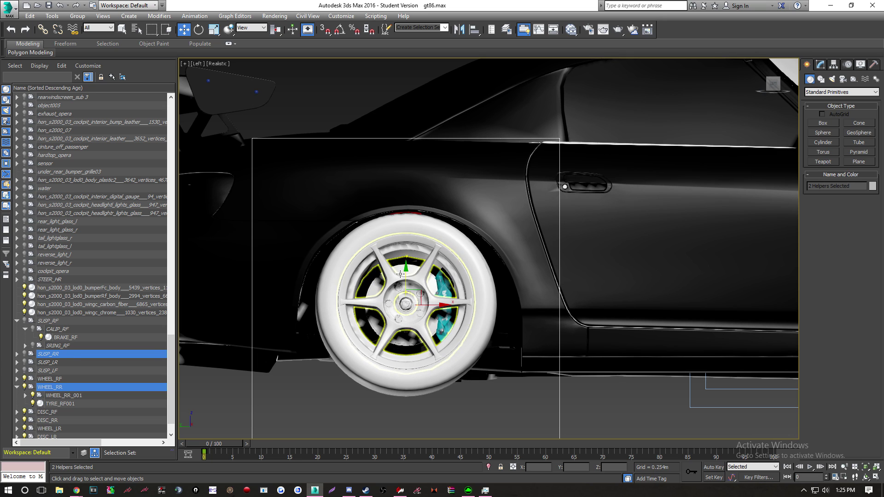
drag(409, 276, 414, 447)
right_click(415, 447)
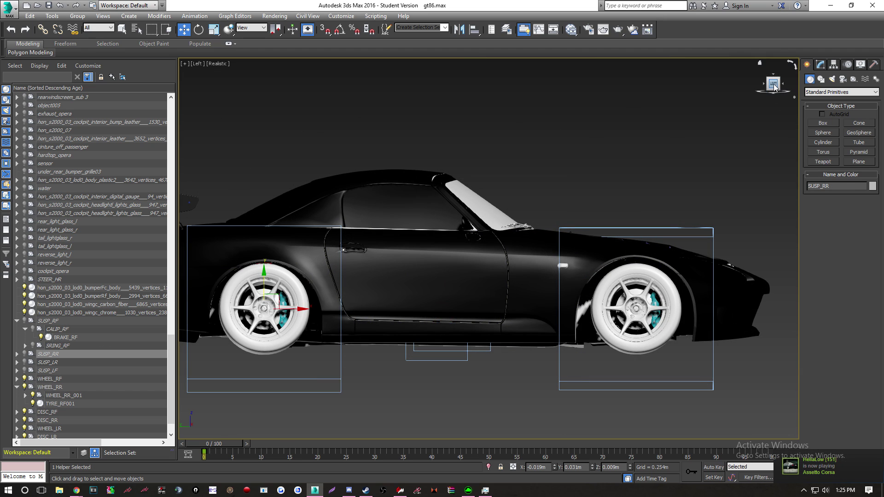
Check the wheel fit from the front and the left side, selecting the WHEEL_RR and WHEEL_RF hierarchies in turn
drag(774, 86, 723, 87)
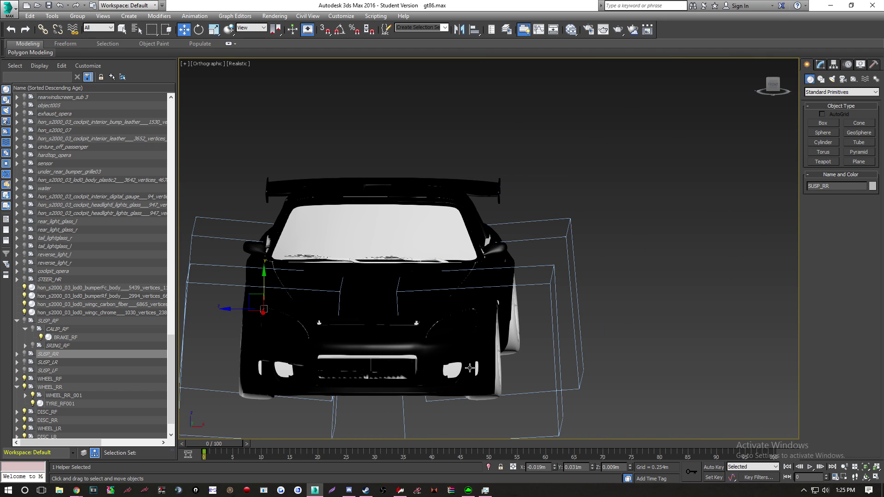
double_click(66, 388)
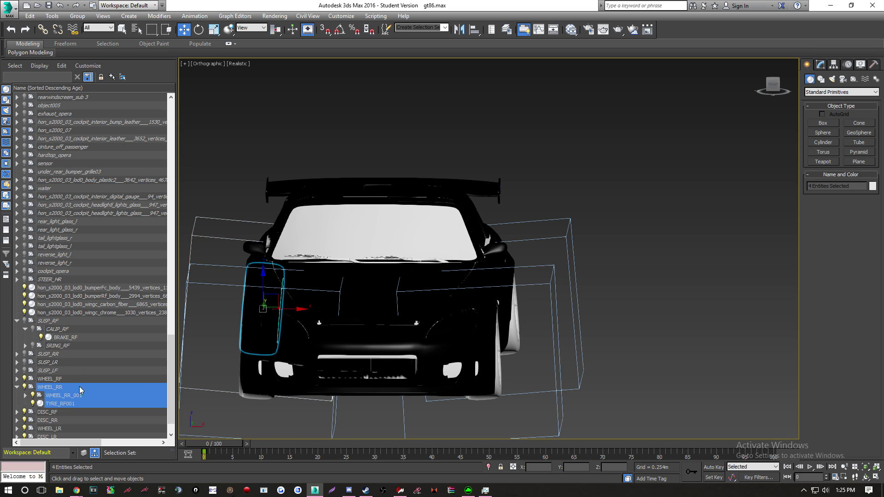
double_click(71, 380)
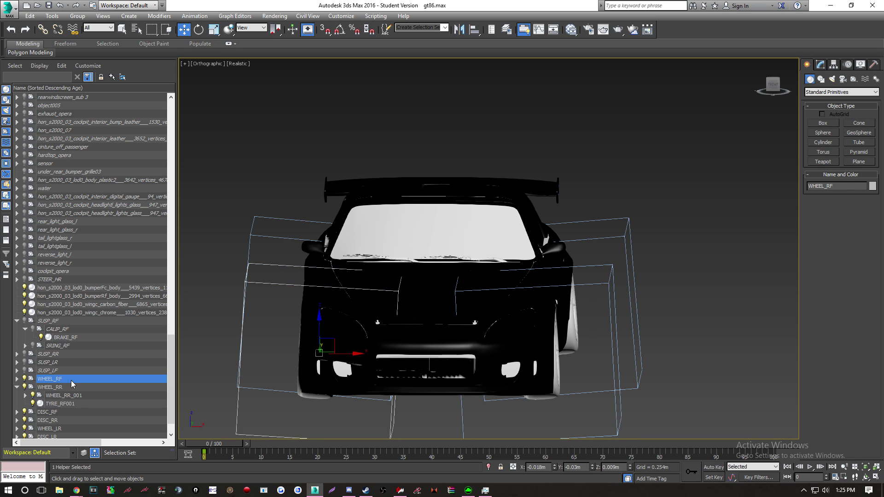
drag(774, 86, 788, 89)
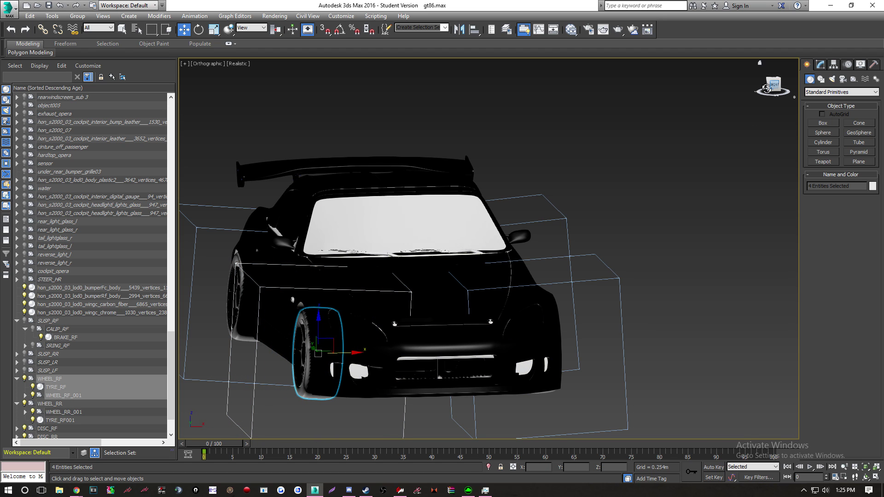
drag(773, 87, 731, 88)
middle_drag(553, 324, 500, 280)
scroll(500, 280, down, 2)
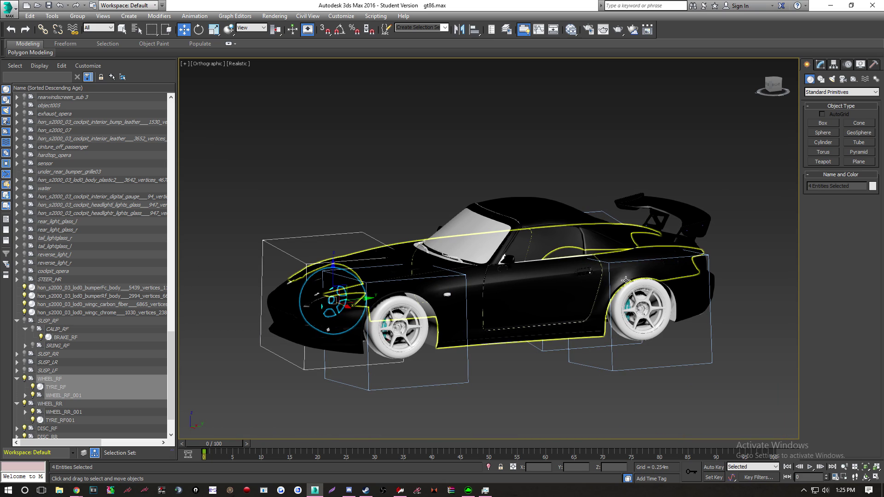
Start an FBX export of the scene into the S2K folder, overwriting tnt_hv_honda_s2000_ap2
click(9, 7)
click(18, 157)
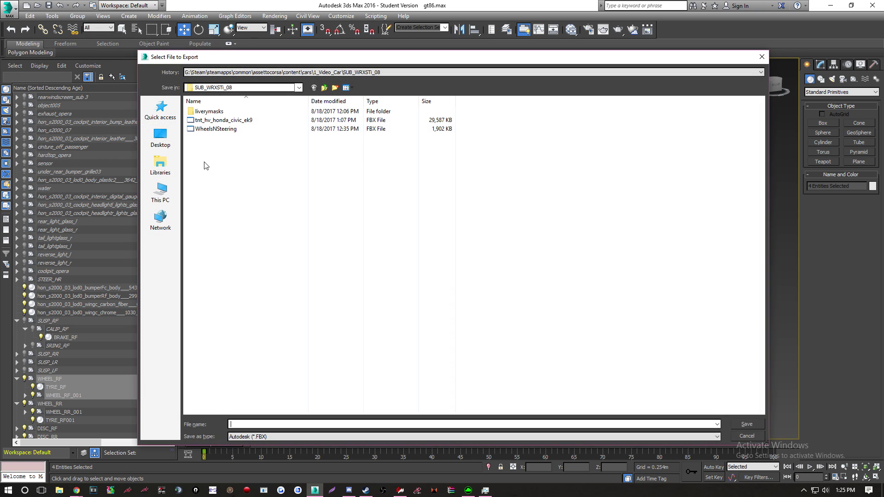
click(253, 88)
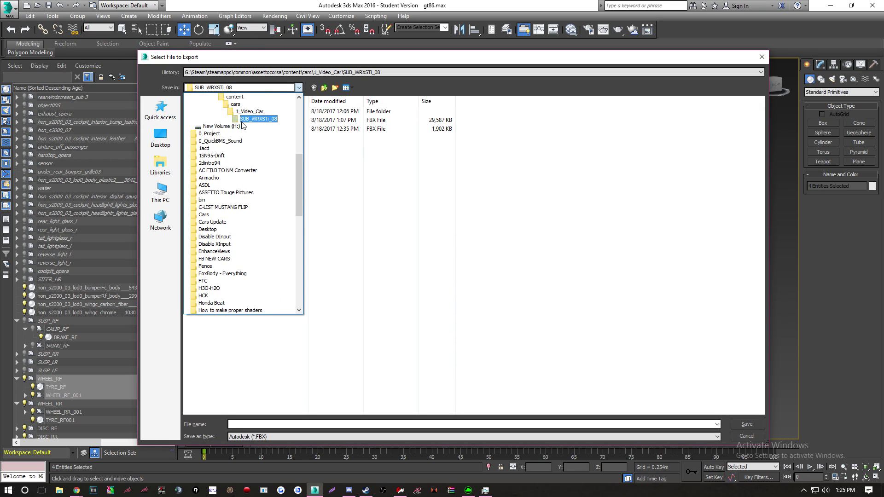
click(249, 112)
double_click(243, 120)
click(227, 129)
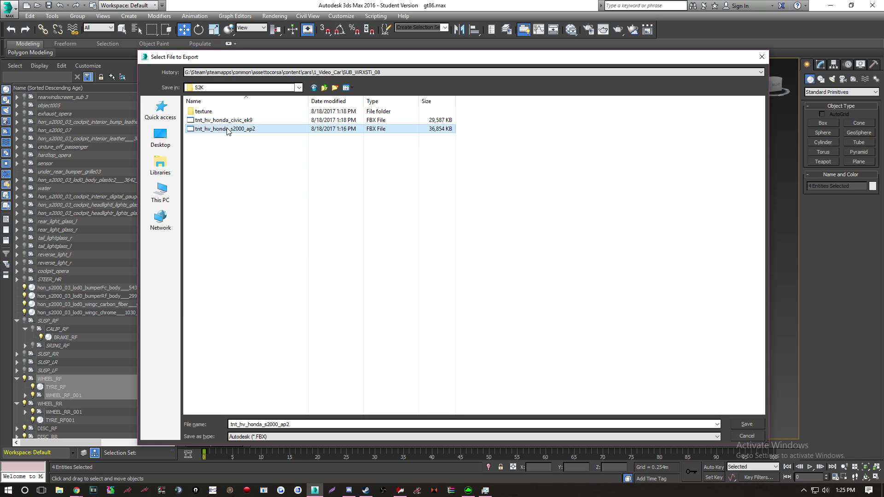
double_click(227, 129)
click(479, 284)
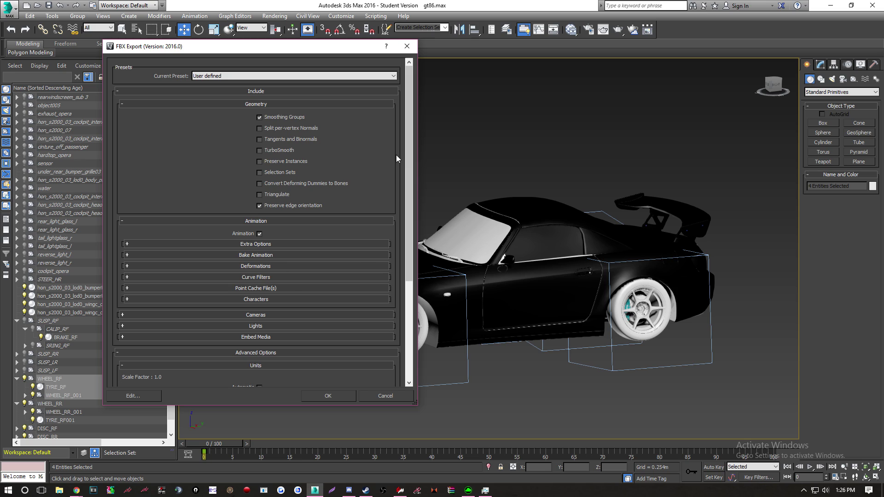
Review the units and file format settings of the FBX export and run the export
drag(409, 156, 415, 243)
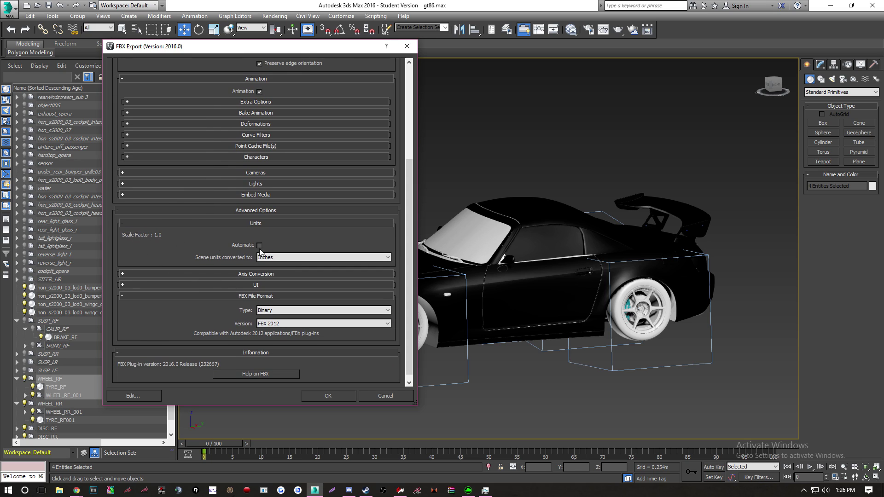
scroll(271, 257, down, 2)
click(332, 391)
key(q)
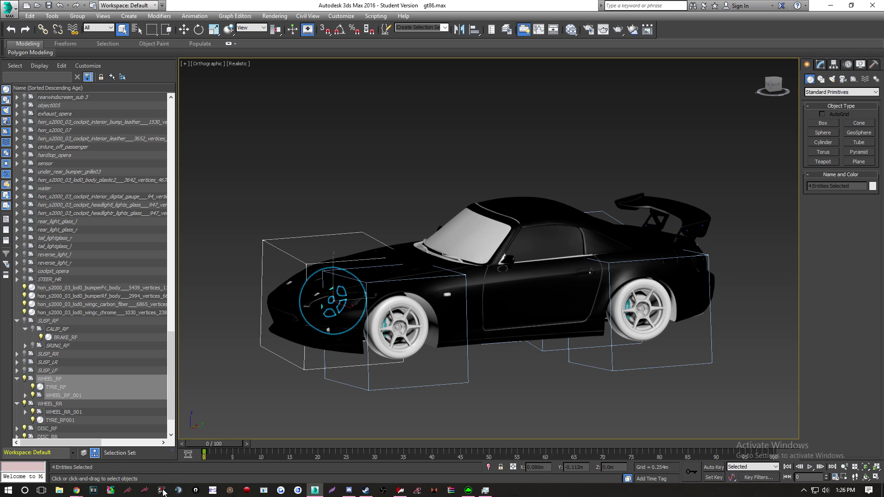
Switch to File Explorer and browse to the sdk\editor folder inside assettocorsa
click(59, 490)
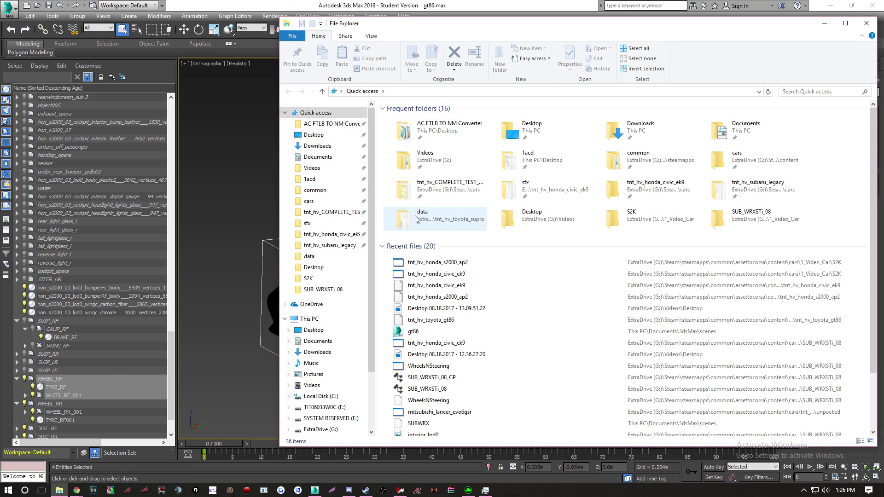
click(322, 289)
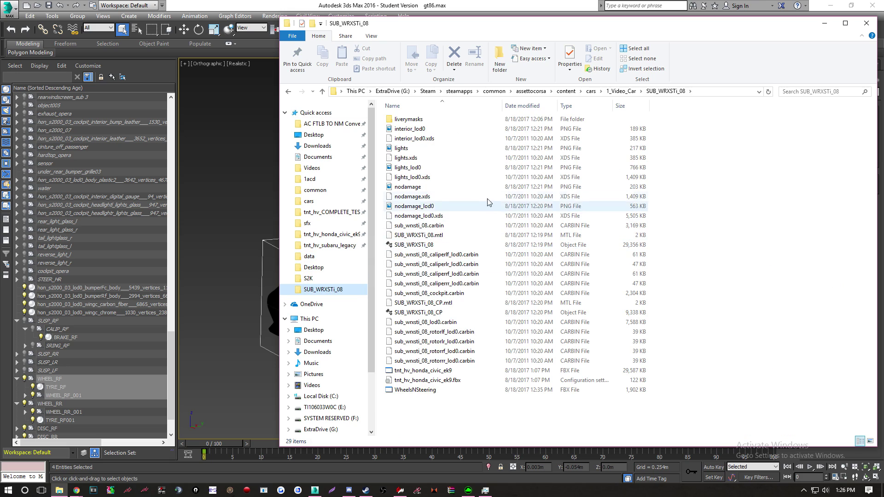
click(530, 91)
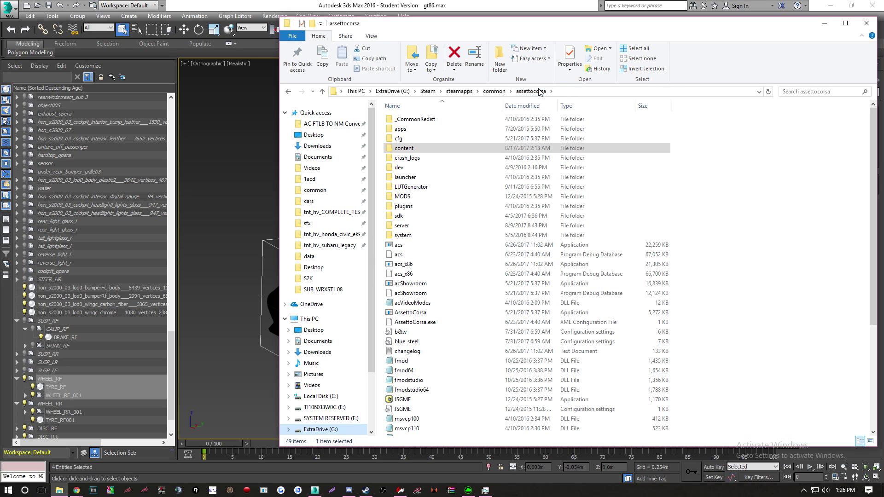
double_click(416, 222)
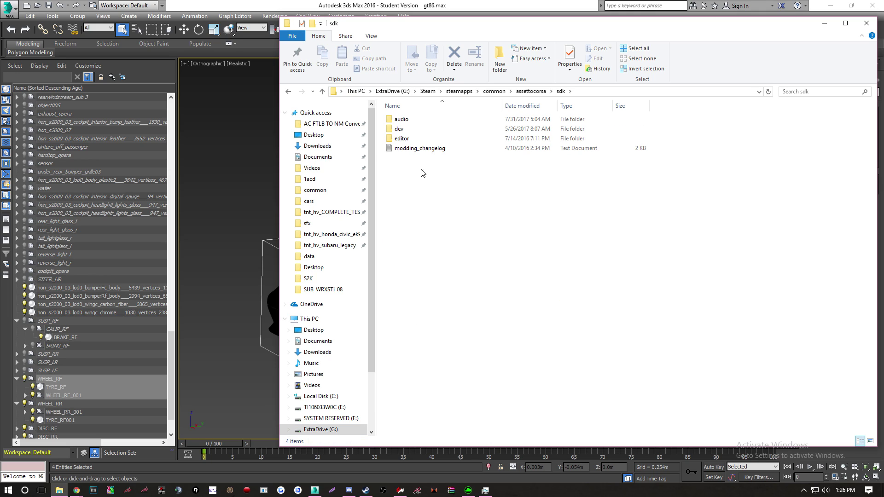
double_click(416, 138)
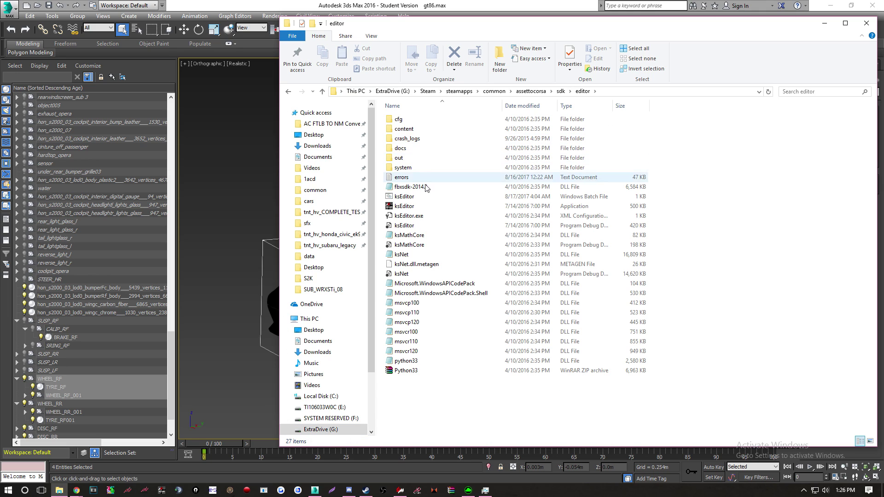
Run the ksEditor application as administrator, allow it to make changes, and close the File Explorer window
click(401, 205)
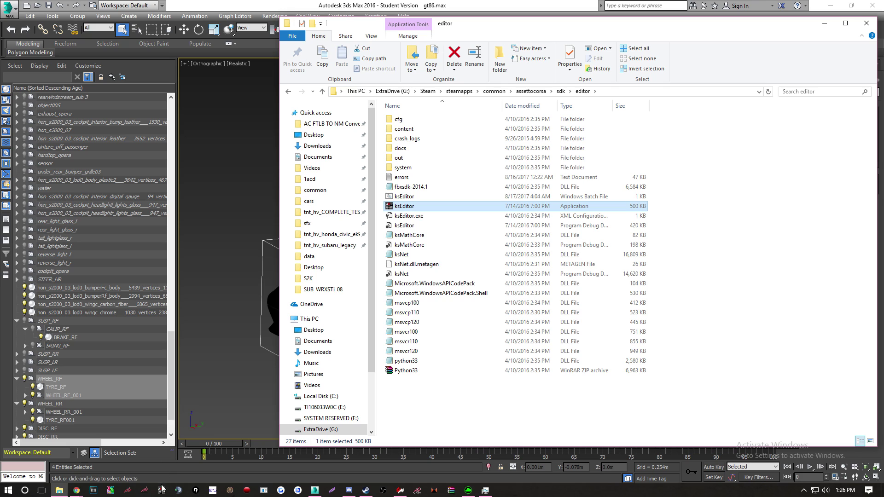
right_click(416, 210)
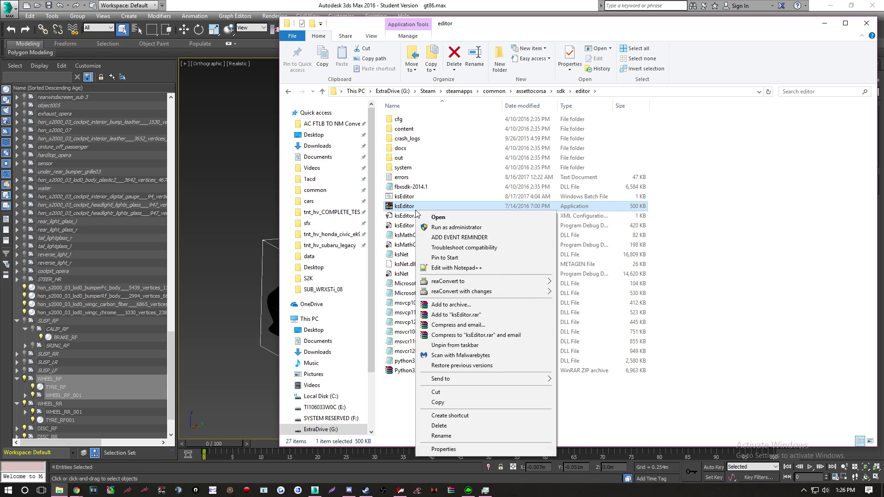
click(442, 228)
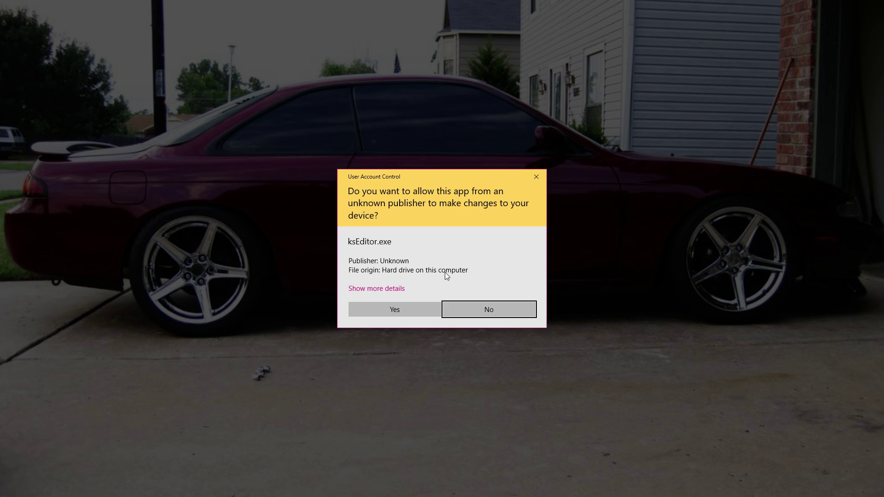
click(409, 305)
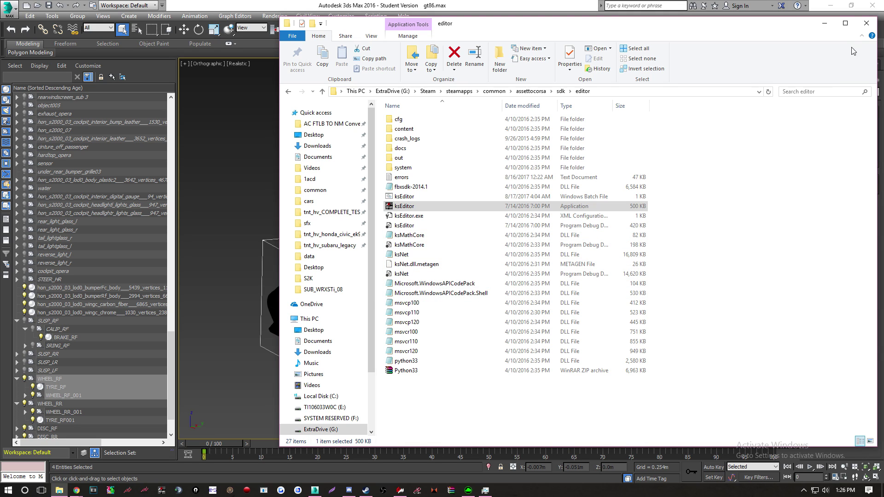
click(865, 23)
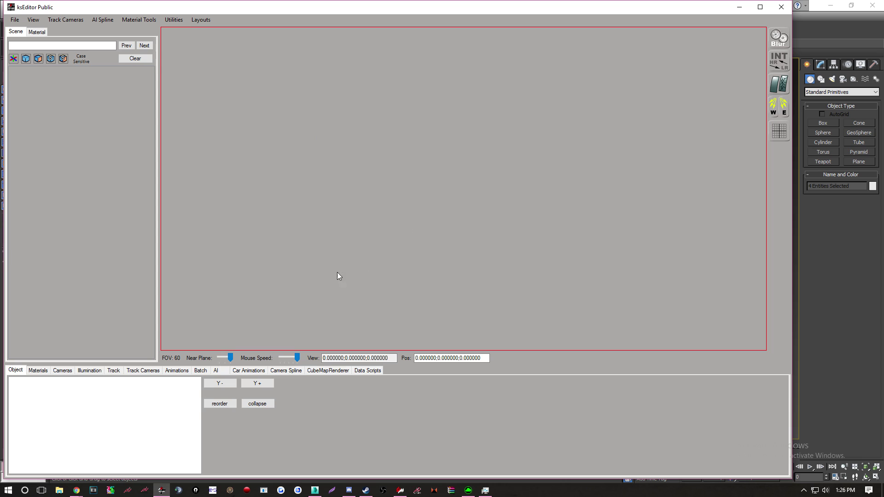
Open the tnt_hv_honda_s2000_ap2 FBX file from the S2K folder inside 1_Video_Car
click(15, 19)
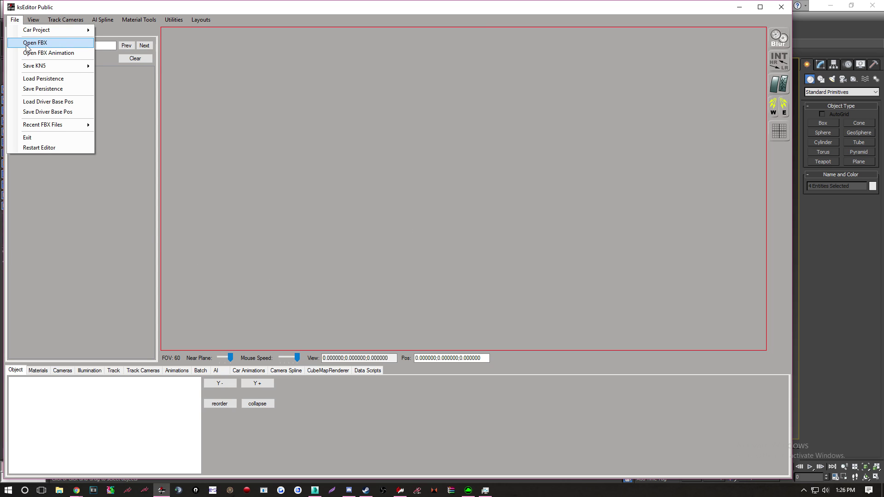
click(20, 43)
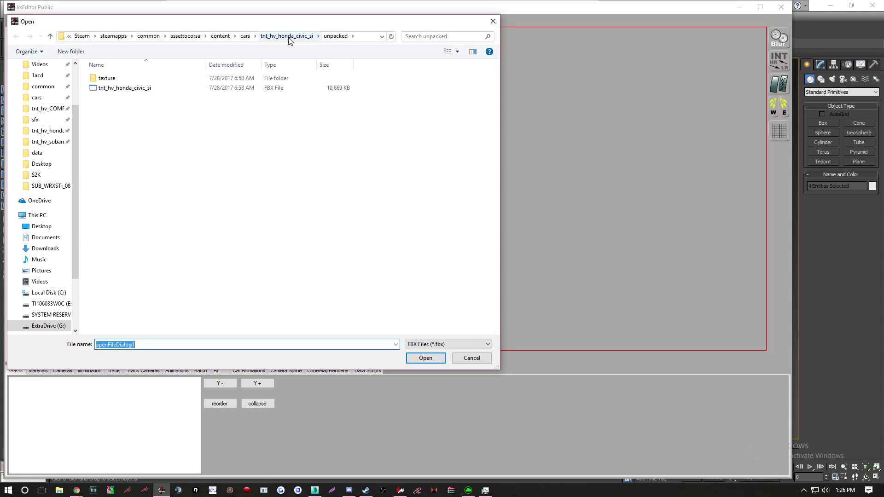
click(50, 186)
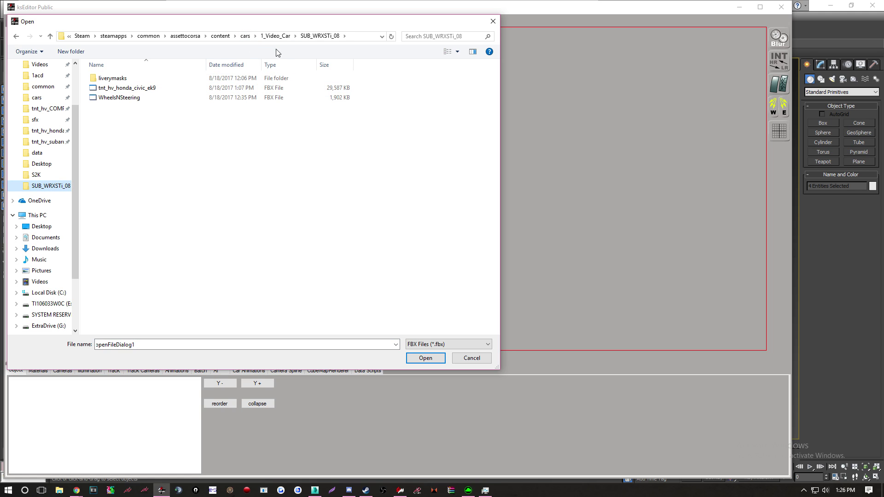
double_click(120, 78)
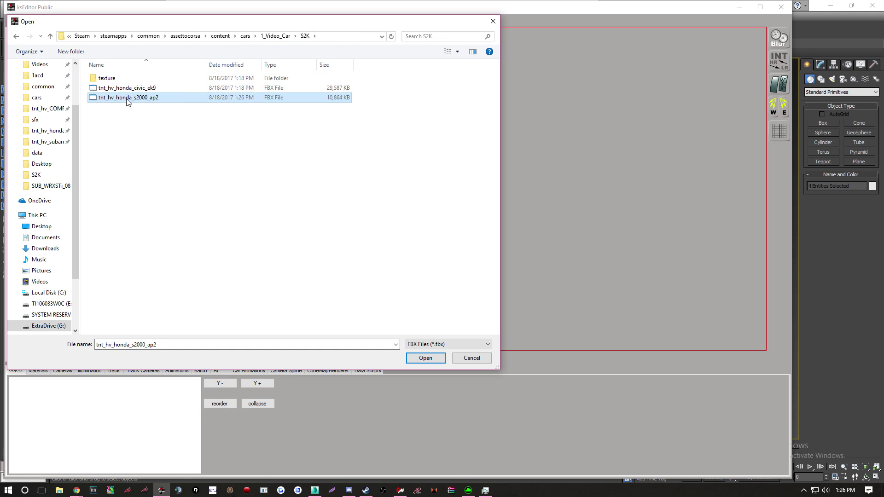
double_click(119, 99)
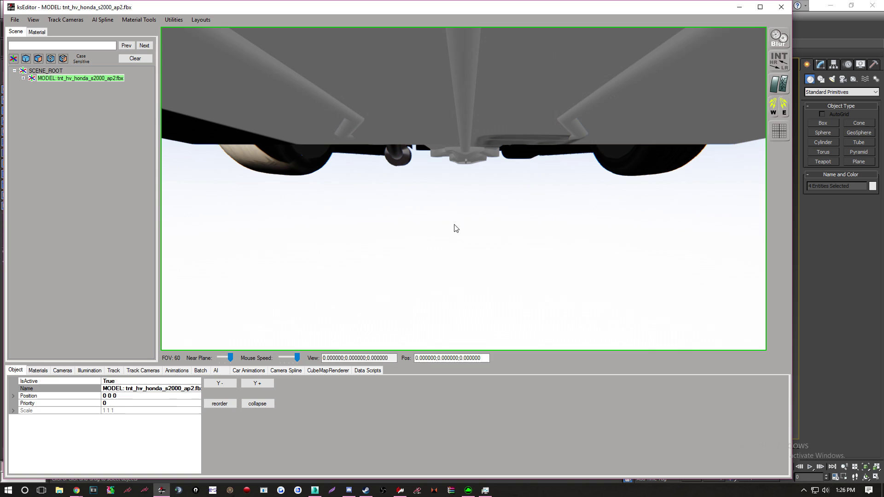
Examine the front of the car, selecting the right front wheel, its tyre and the body mesh to check their materials
key(s)
right_drag(454, 221, 494, 225)
key(w)
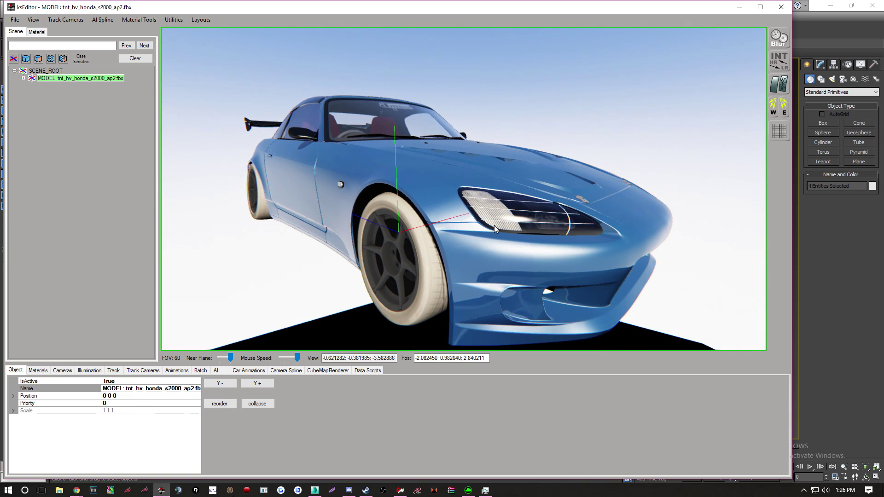
click(384, 244)
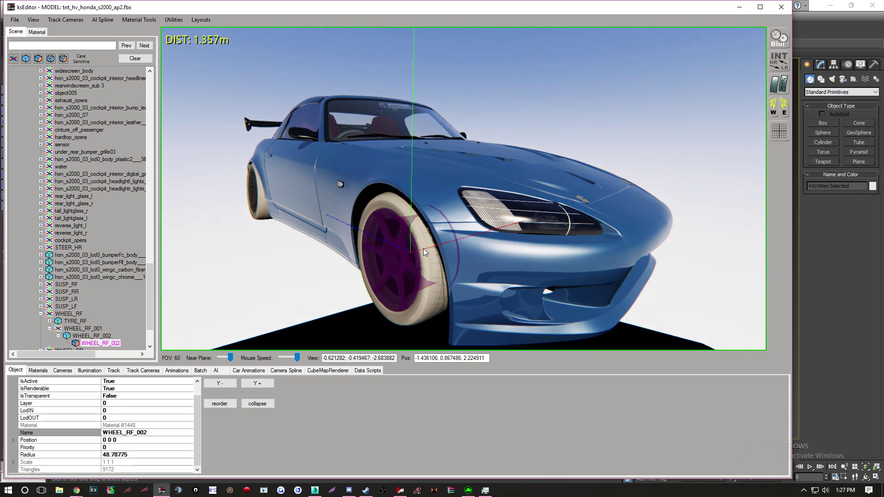
click(423, 249)
click(404, 250)
click(421, 260)
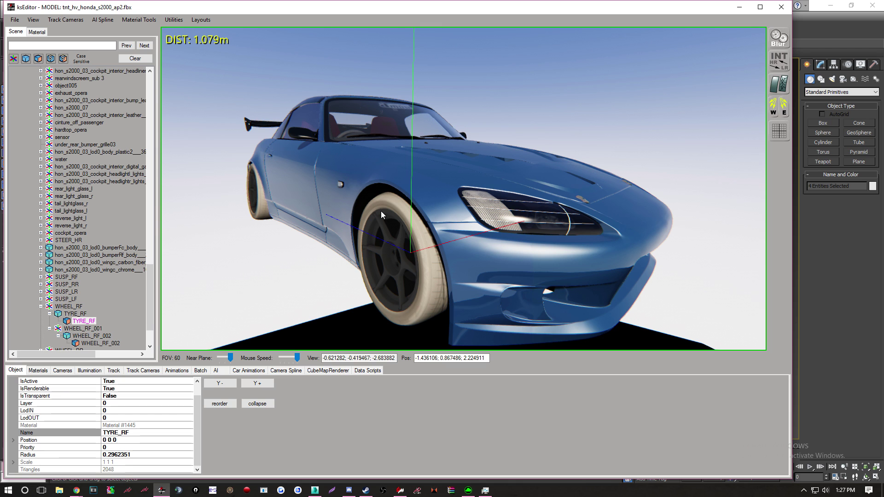
right_drag(380, 210, 369, 229)
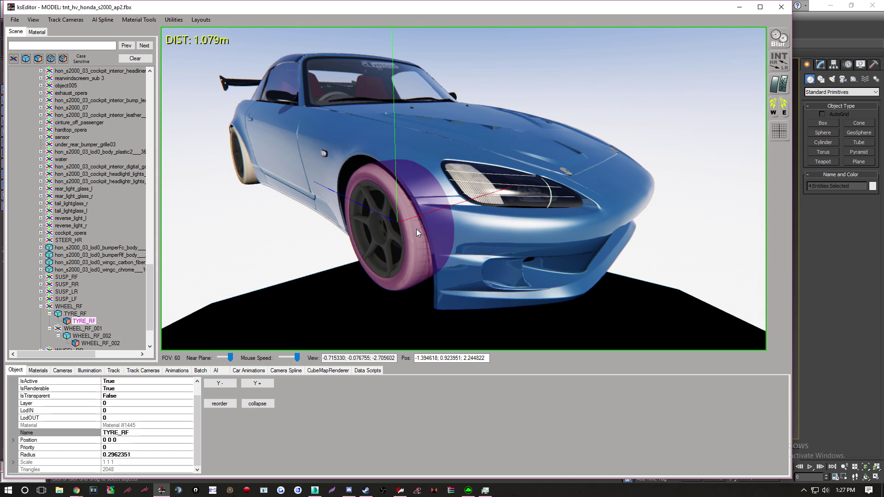
click(417, 158)
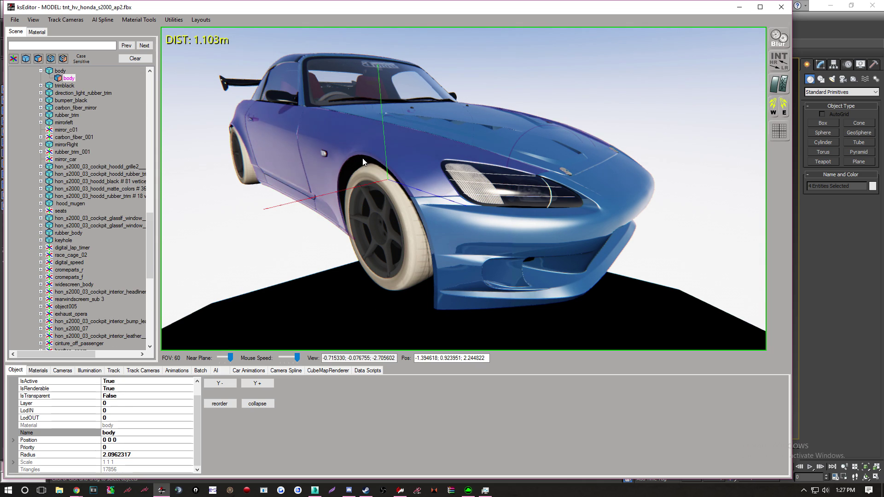
click(394, 201)
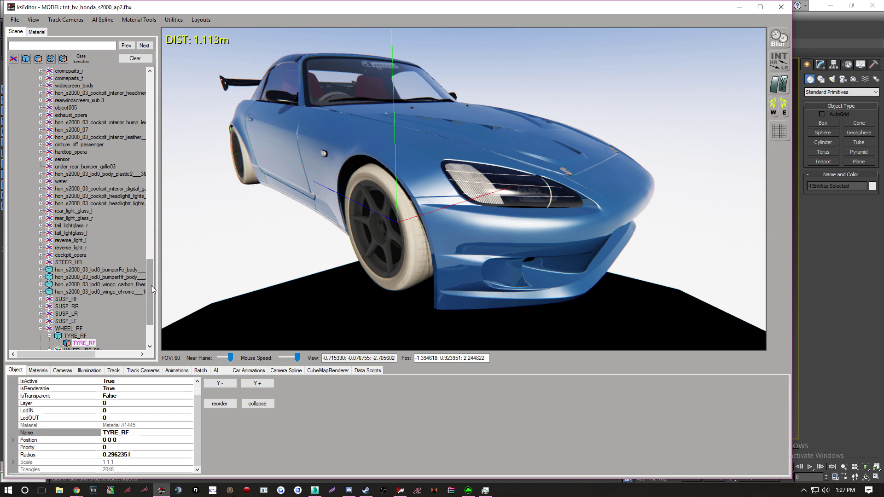
Check further parts of the car's front, including the right headlight glass
drag(151, 285, 150, 257)
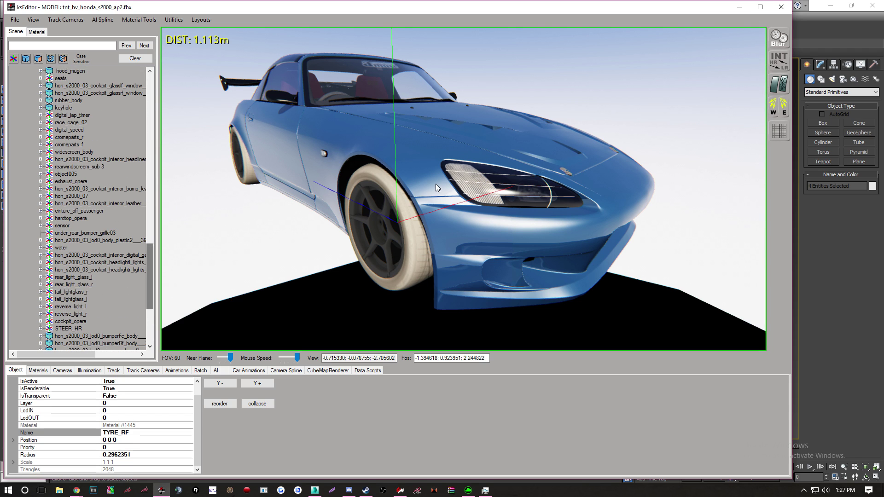
click(436, 184)
click(378, 177)
click(369, 129)
click(465, 184)
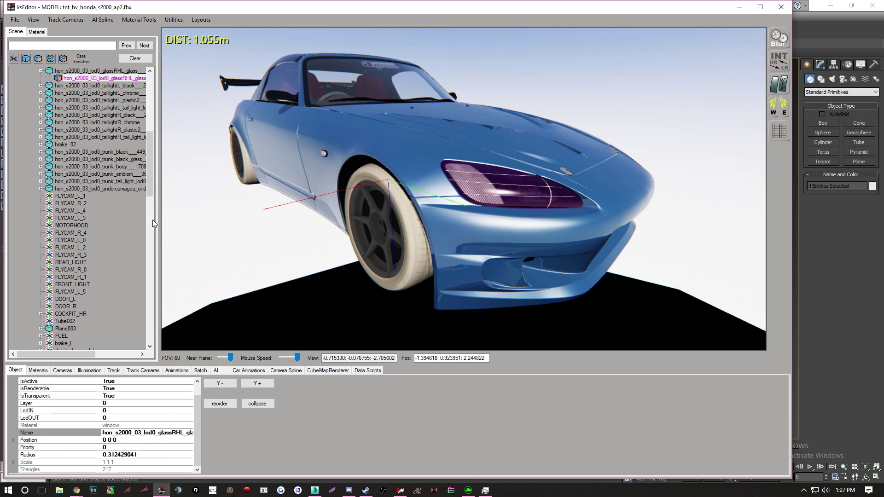
Select the model's root node and load the tnt_hv_honda_civic_ek9.fbx persistence file from the S2K folder
scroll(155, 223, up, 11)
click(53, 78)
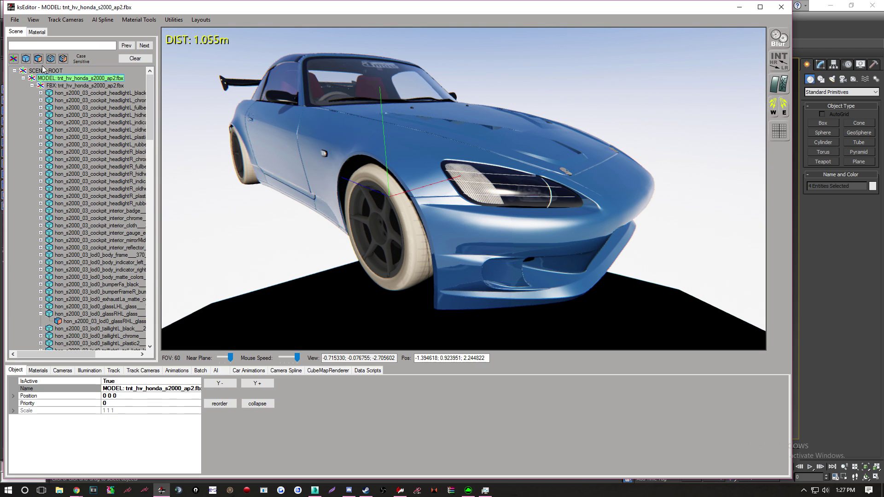
click(15, 19)
click(38, 78)
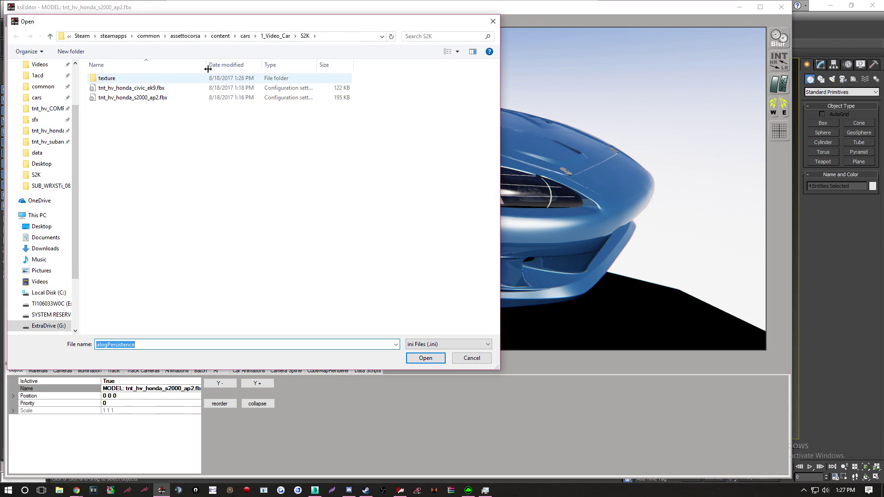
double_click(166, 89)
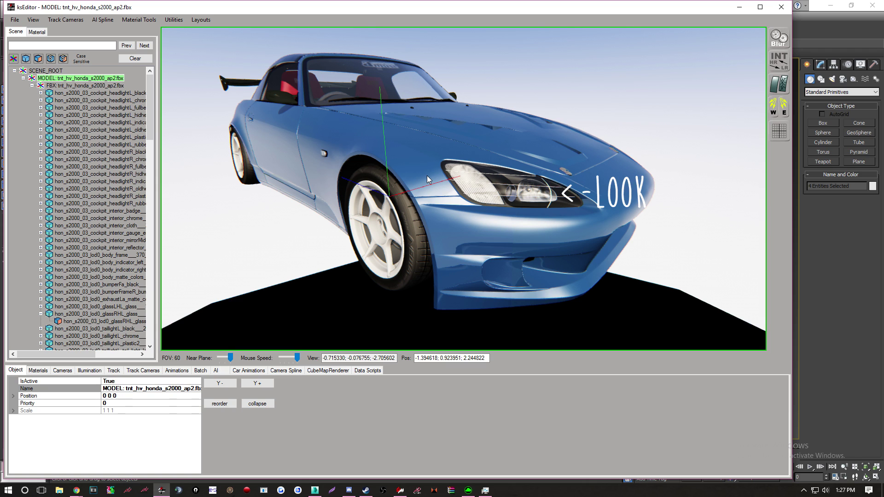
Select the car body and examine its material's shader parameters and textures
click(392, 163)
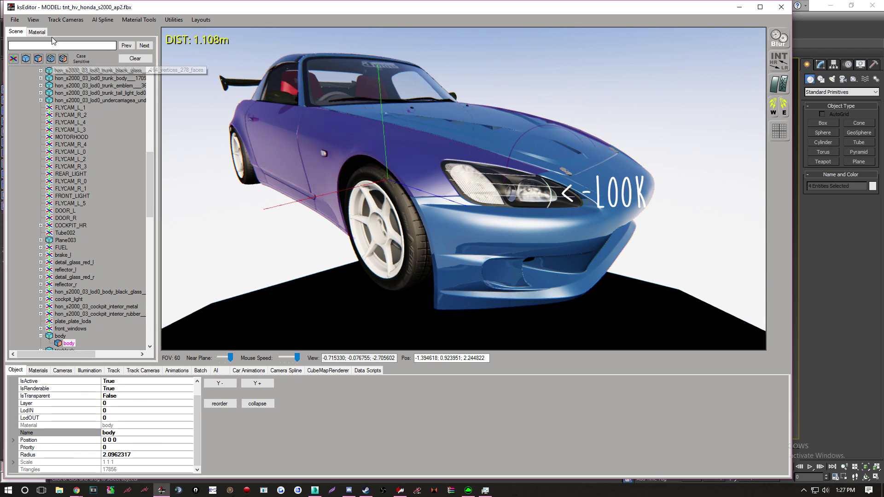
click(36, 31)
drag(150, 220, 150, 276)
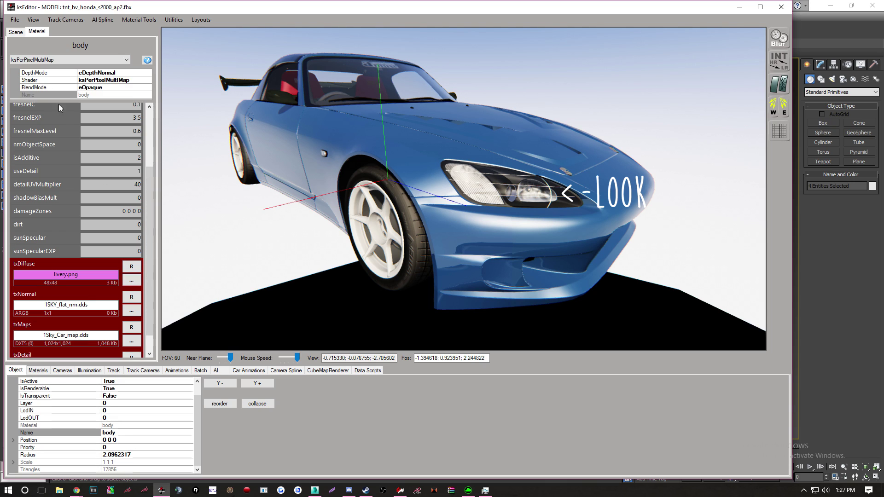
click(15, 30)
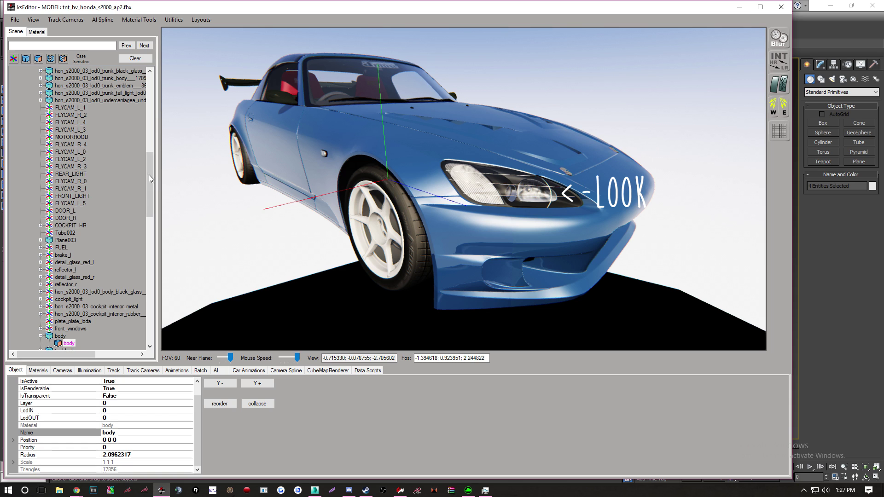
Select the model's root node and load the tnt_hv_honda_s2000_ap2.fbx persistence file on top of the Civic's material settings
drag(151, 179, 151, 99)
click(78, 78)
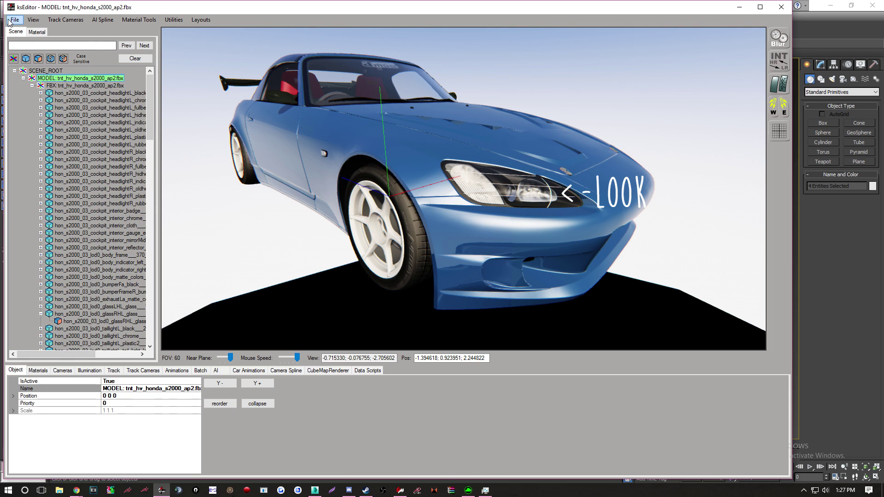
click(9, 20)
click(27, 78)
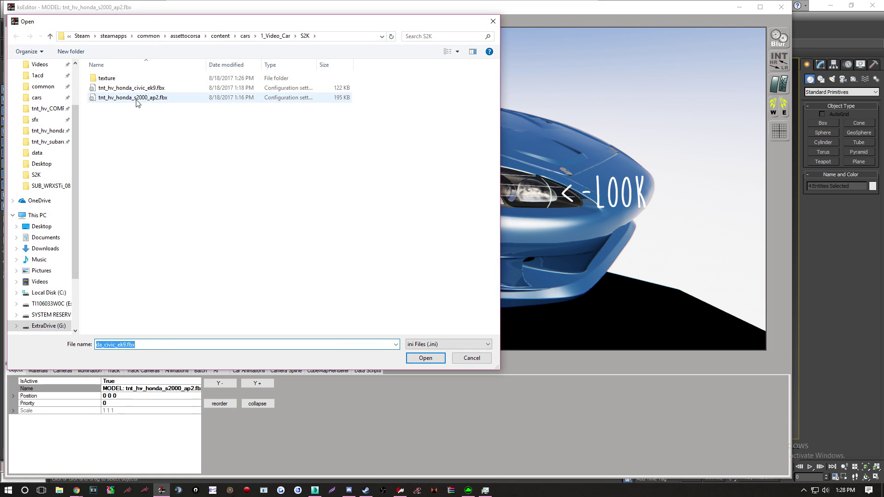
double_click(136, 98)
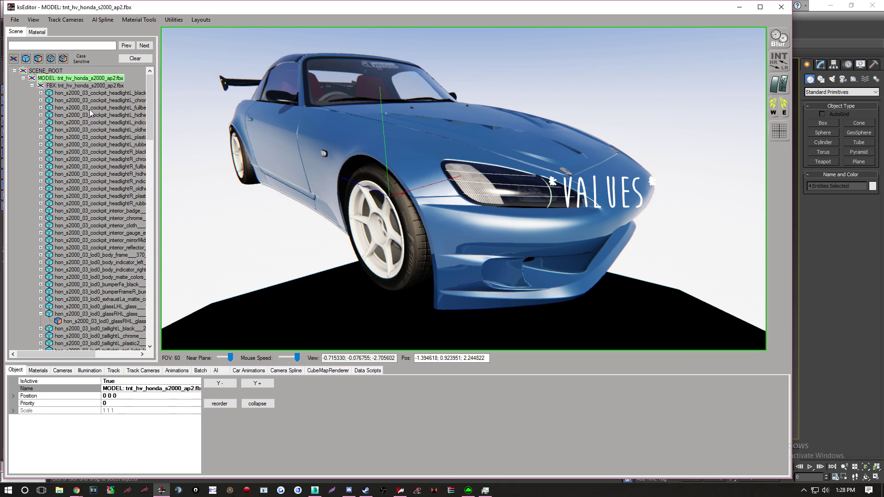
Load the tnt_hv_honda_civic_ek9.fbx persistence again, followed by tnt_hv_honda_s2000_ap2.fbx, to compare how the headlights look
click(15, 20)
click(34, 78)
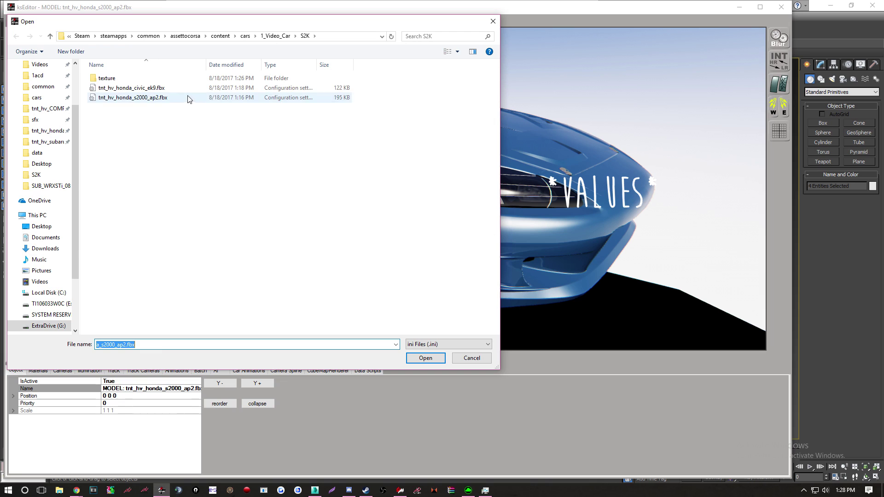
double_click(189, 97)
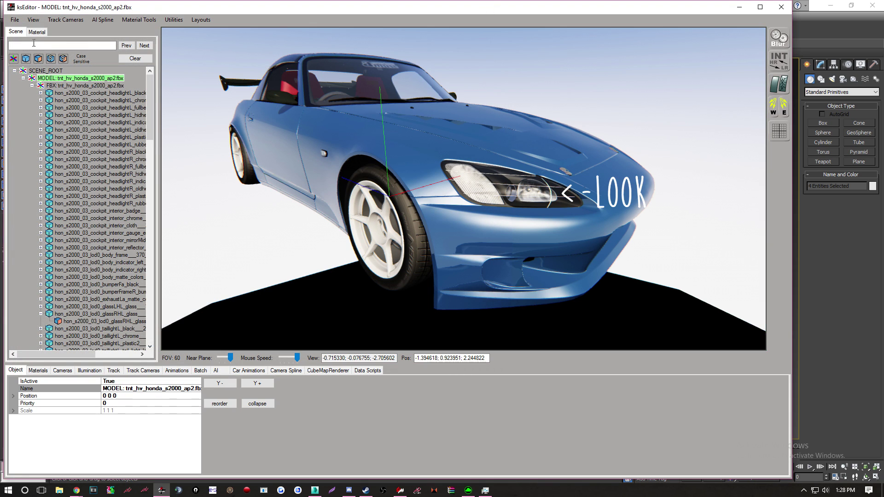
click(15, 20)
click(37, 80)
double_click(190, 90)
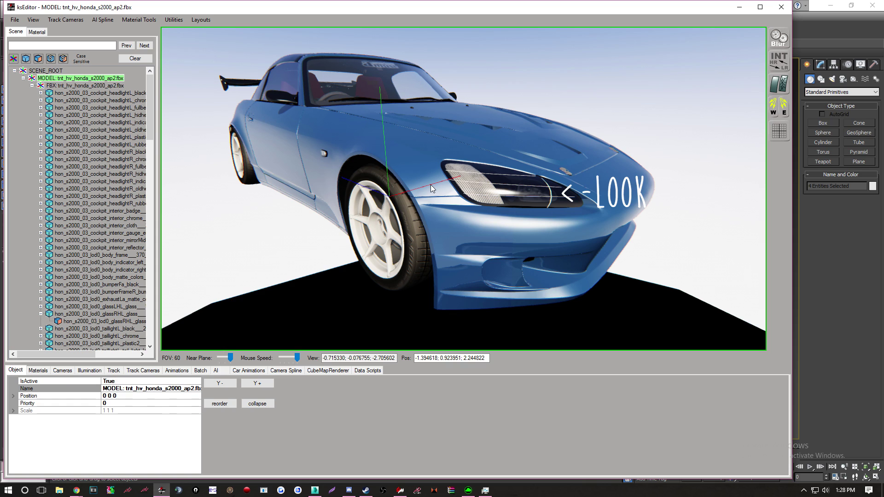
Start saving the car as KN5 and browse to the tnt_hv_honda_s2000_ap2 folder inside content\cars
right_drag(386, 230, 302, 210)
click(14, 19)
click(186, 75)
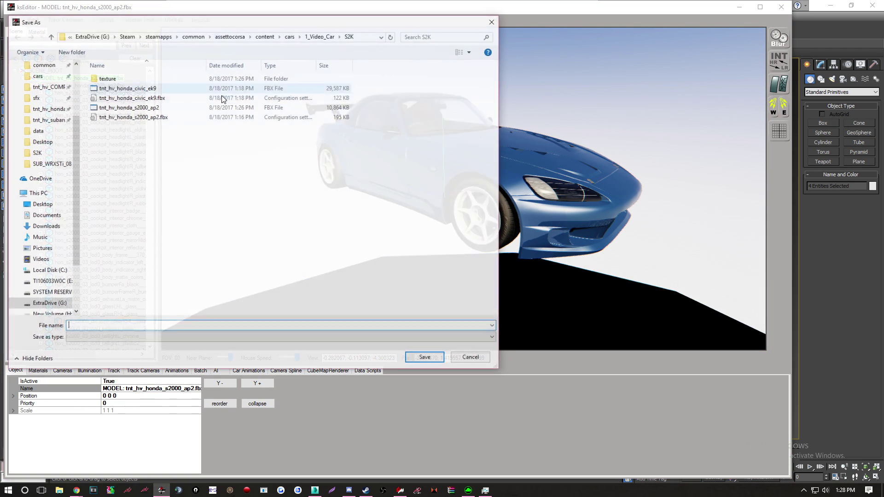
click(42, 153)
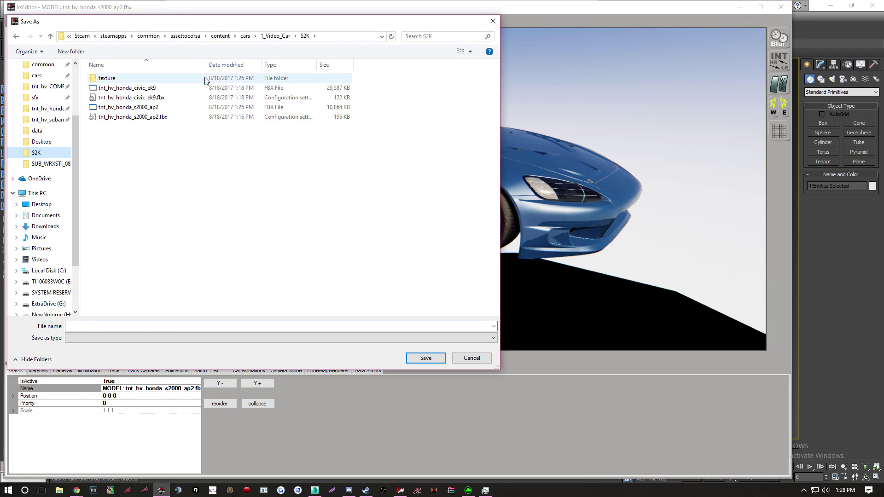
click(48, 108)
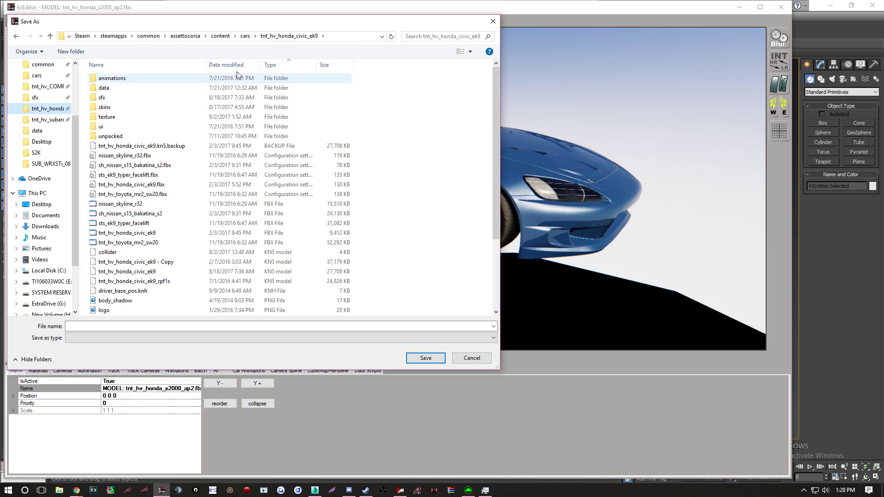
click(245, 37)
drag(496, 69, 475, 265)
scroll(442, 263, down, 5)
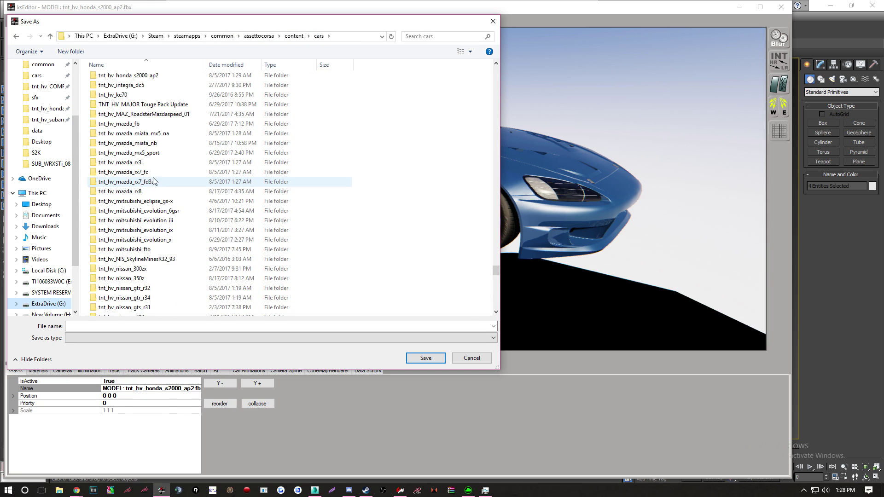
double_click(133, 133)
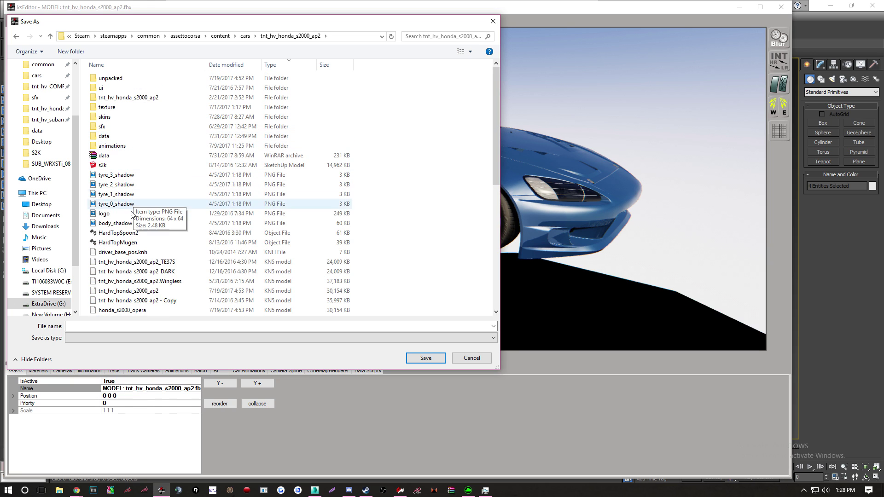
Delete the old KN5 model "tnt_hv_honda_s2000_ap2 - Copy" from the car's folder
click(154, 290)
right_click(154, 291)
click(281, 301)
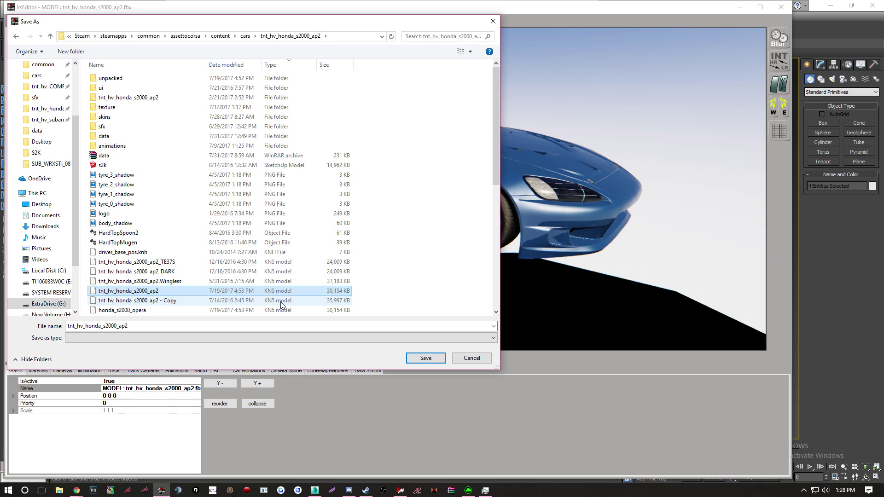
key(Delete)
Rename the original tnt_hv_honda_s2000_ap2 KN5 model to "tnt_hv_honda_s2000_ap2 - OG" as a backup
right_click(312, 289)
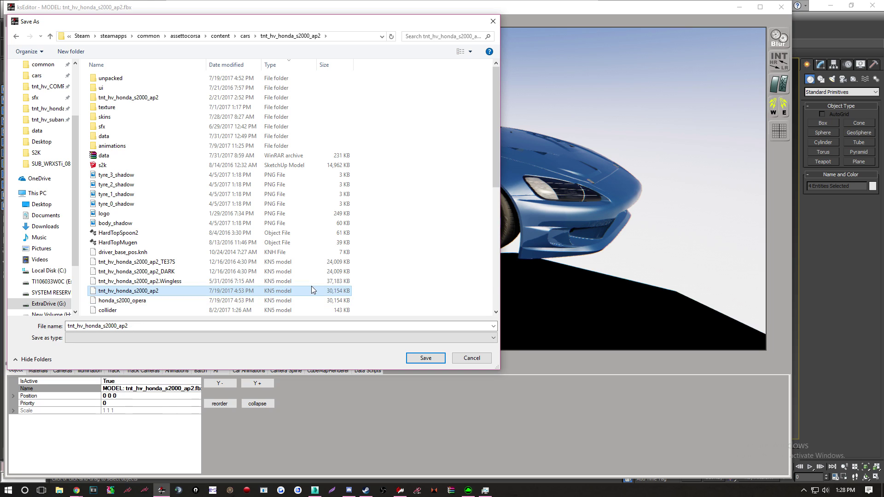
click(337, 265)
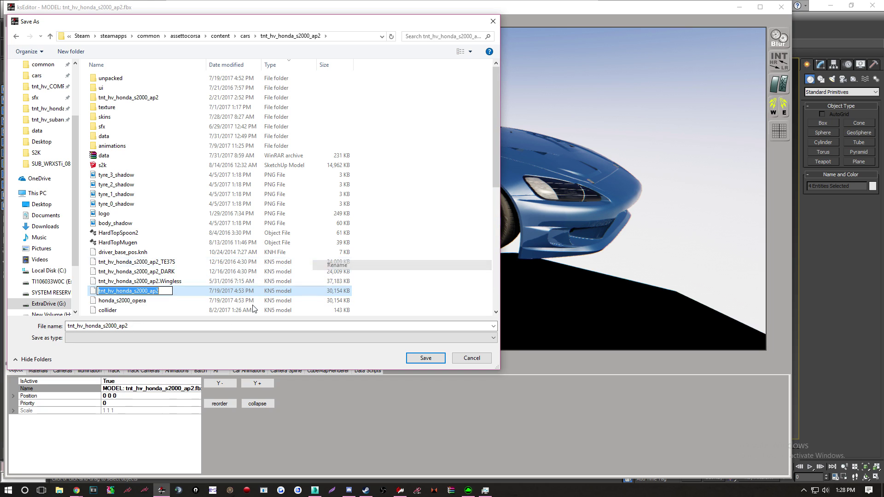
click(169, 291)
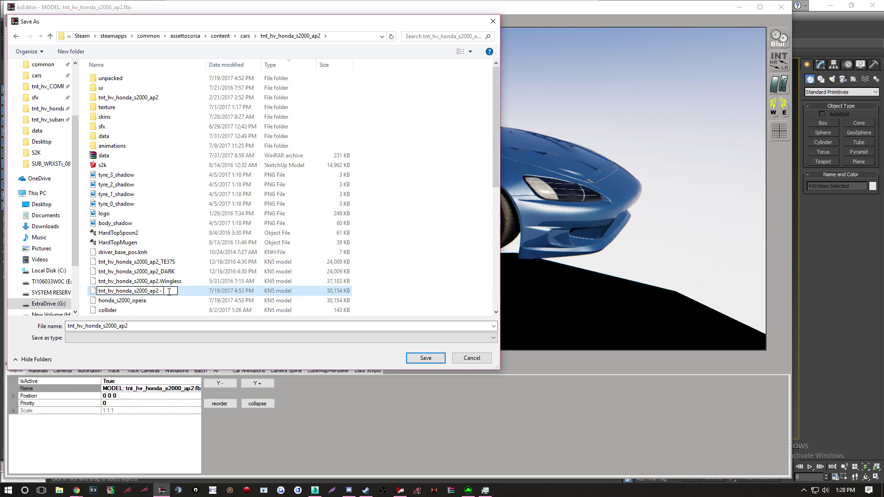
text(- OG)
key(Return)
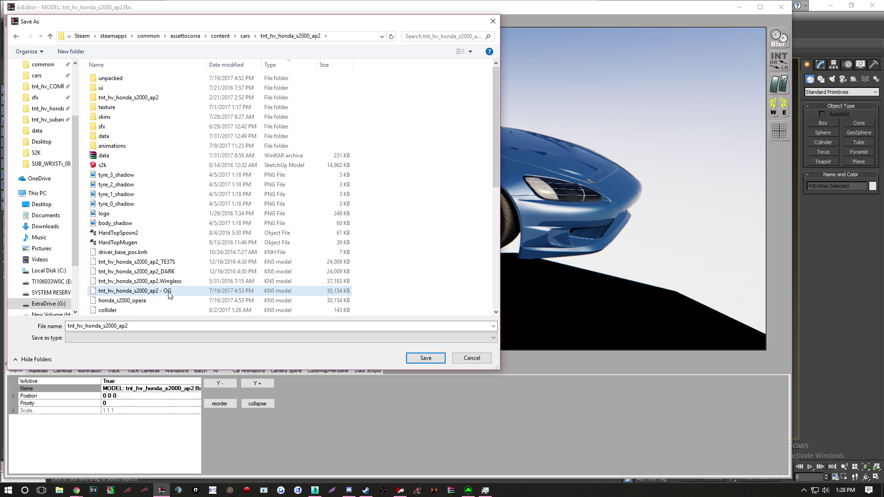
Save the car as the KN5 model tnt_hv_honda_s2000_ap2 in its folder
click(413, 357)
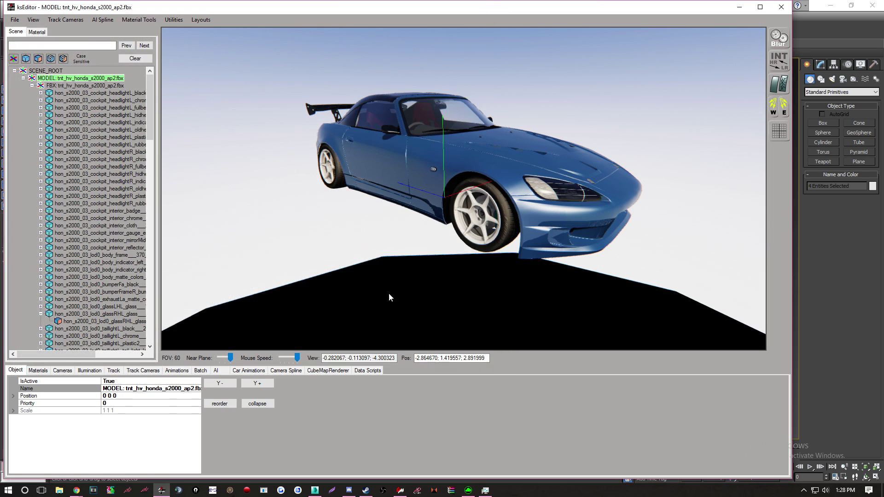
click(511, 284)
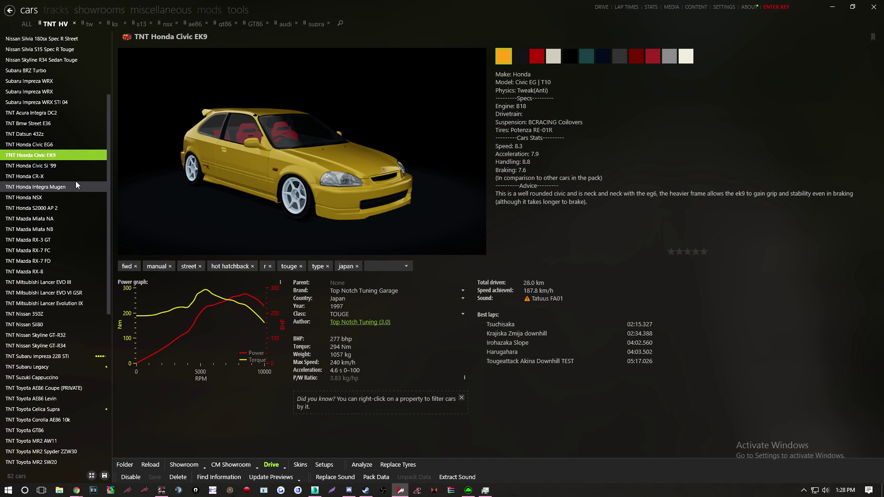
Switch to Content Manager and open the TNT Honda S2000 AP 2's dark red skin in the custom showroom to examine the new wheels
click(57, 208)
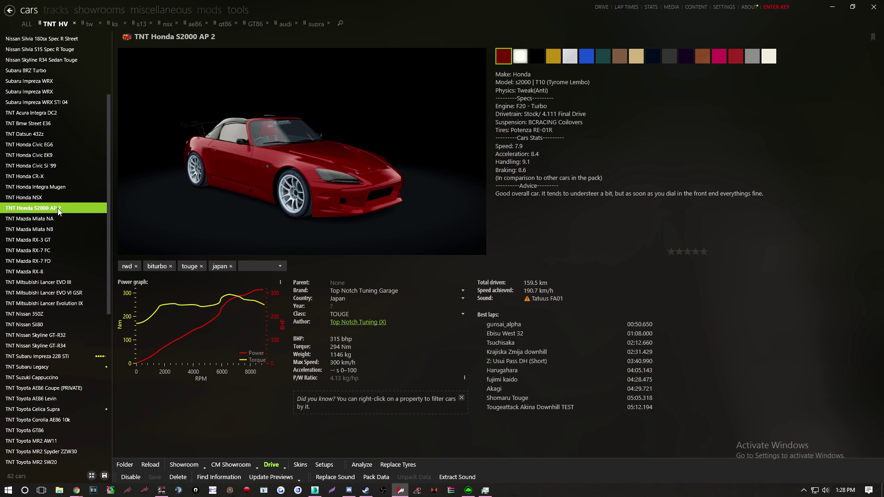
right_click(506, 63)
click(540, 114)
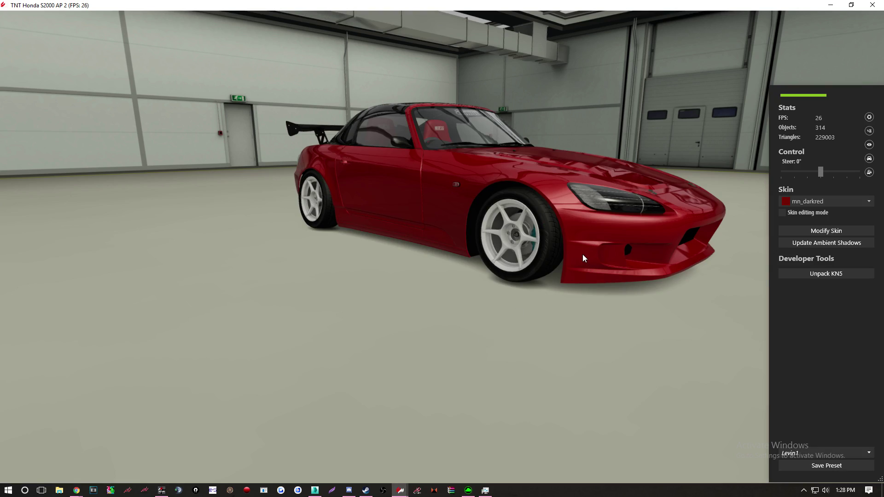
scroll(520, 283, up, 3)
drag(520, 283, 496, 272)
scroll(708, 274, down, 4)
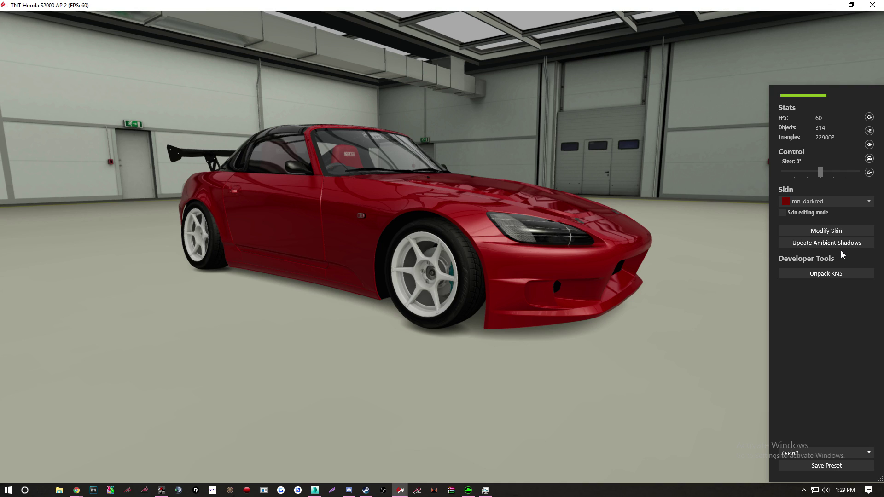
Align the wheels using data, then set front camber to -6.50°, rear camber to -2.03° and front toe to -0.51°
click(869, 159)
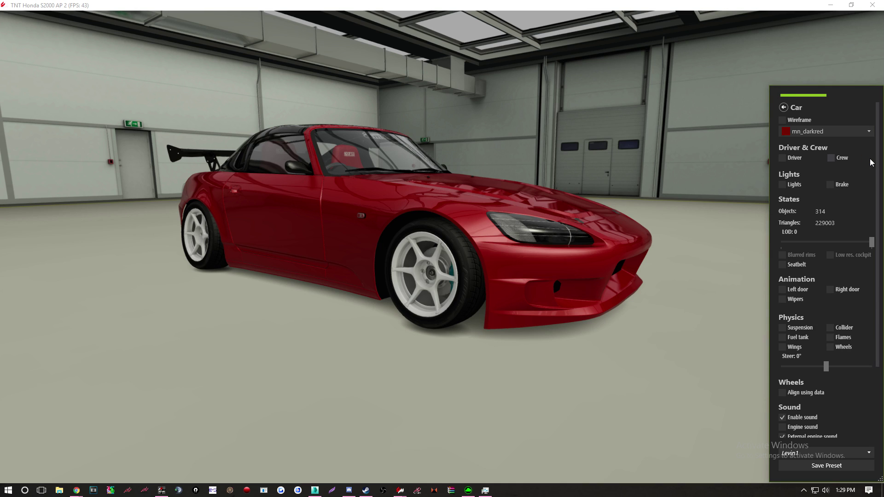
click(789, 107)
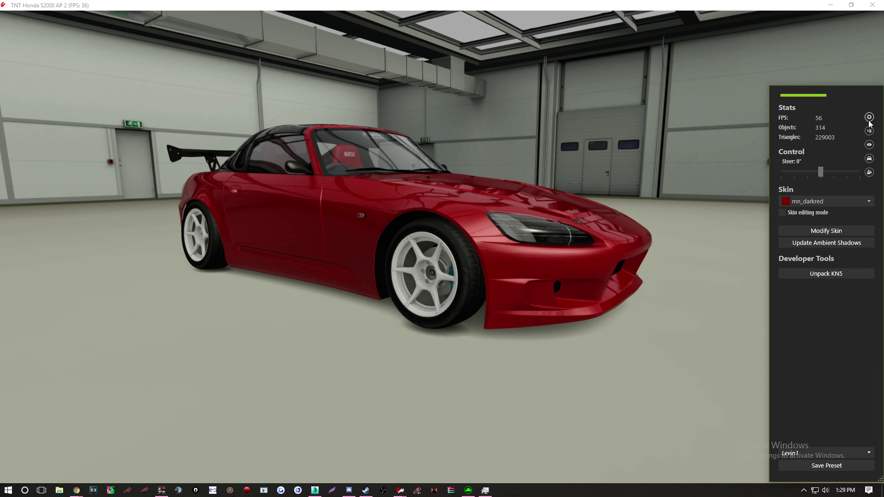
click(869, 158)
scroll(797, 395, down, 4)
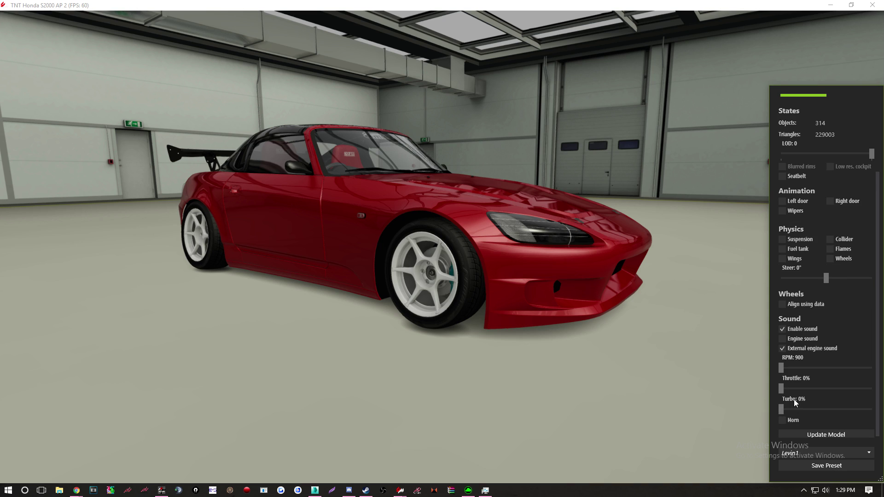
click(798, 303)
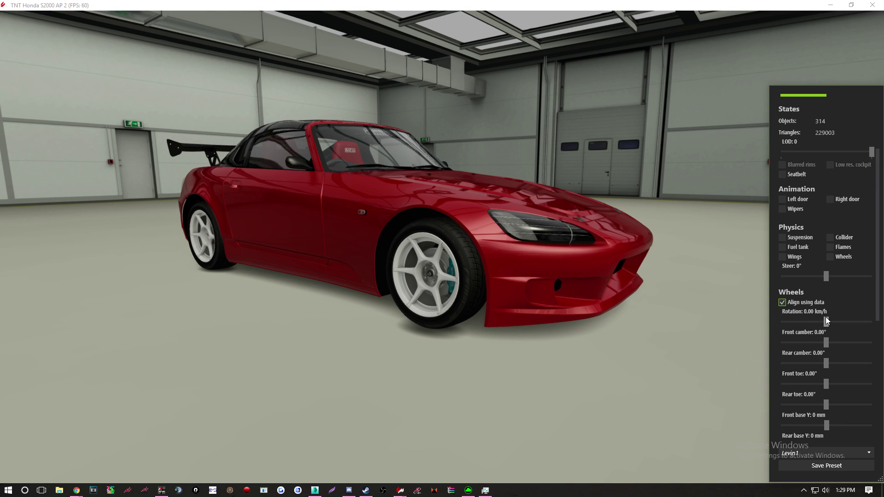
drag(826, 320, 822, 385)
drag(823, 345, 803, 349)
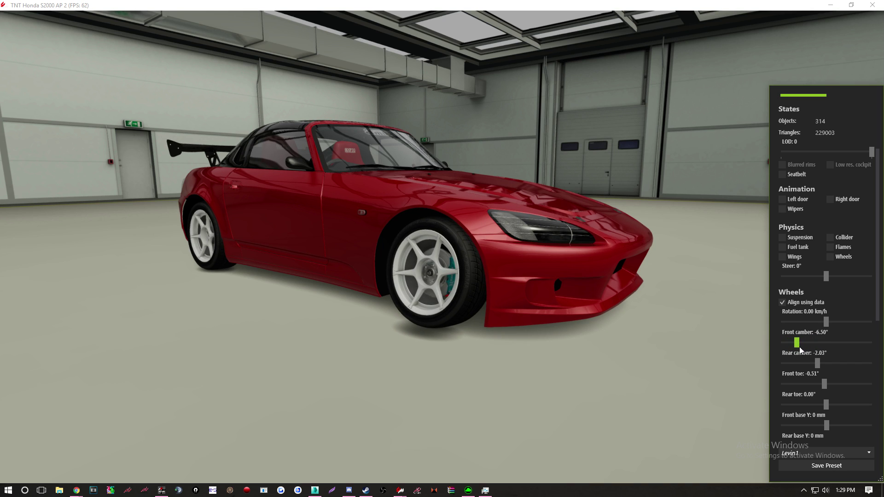
Set the front base Y to 45 mm, the rear base Y to 48 mm and the front Z-offset to 17 mm
scroll(825, 399, down, 3)
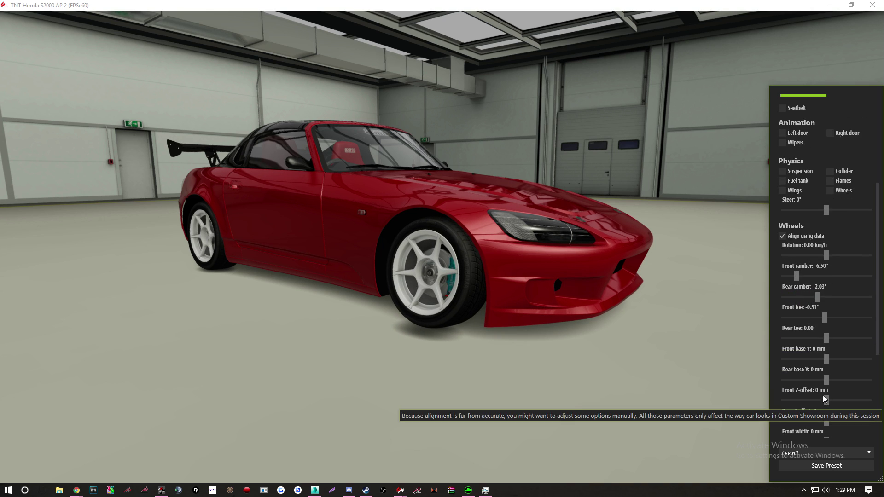
drag(825, 360, 850, 386)
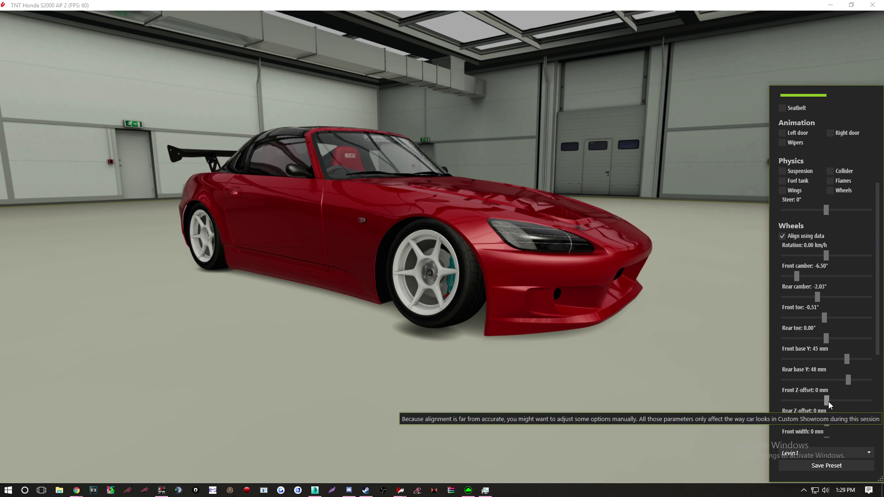
drag(828, 402, 828, 402)
scroll(826, 407, down, 2)
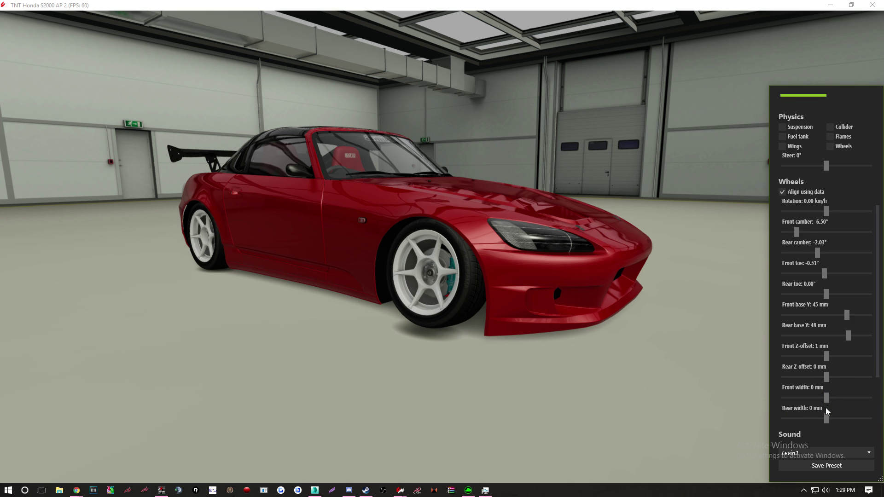
scroll(826, 411, down, 2)
drag(568, 330, 540, 297)
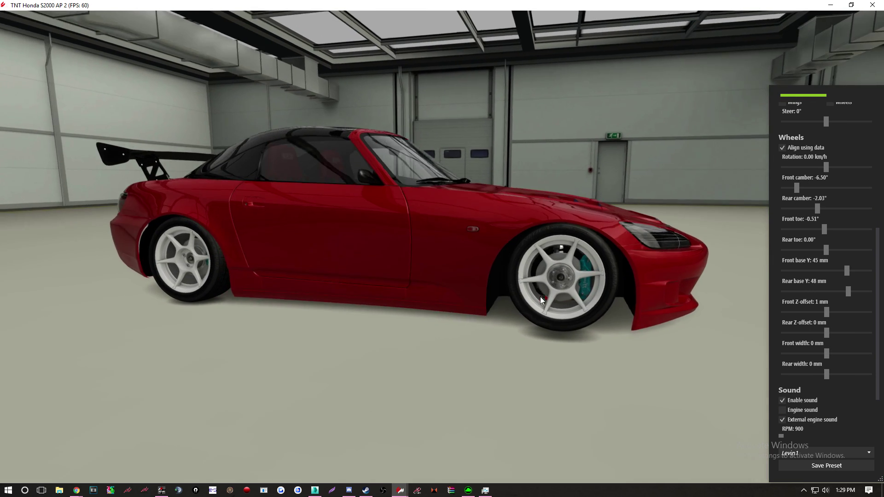
drag(825, 314, 834, 315)
drag(606, 286, 471, 282)
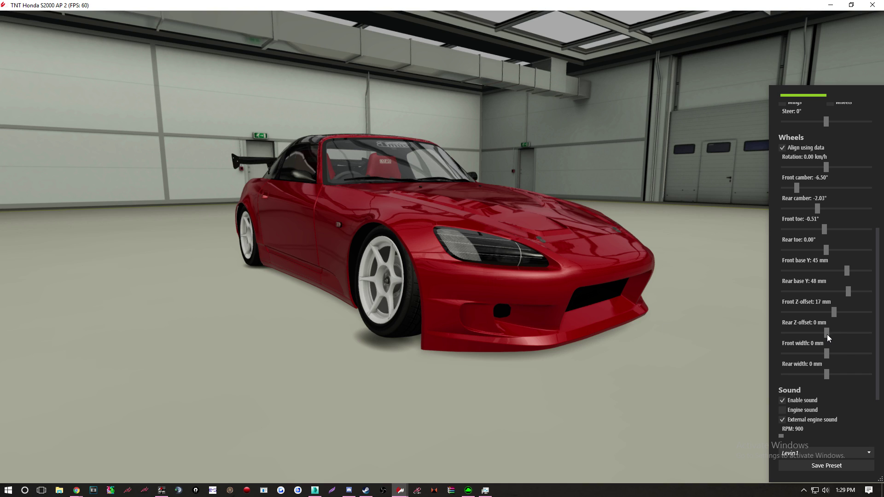
Set the front width to 83 mm and rear width to 82 mm, with front base Y at 49 mm and rear base Y at 62 mm
drag(825, 354, 864, 376)
mouse_move(639, 351)
mouse_down()
mouse_move(511, 321)
mouse_move(640, 337)
mouse_up()
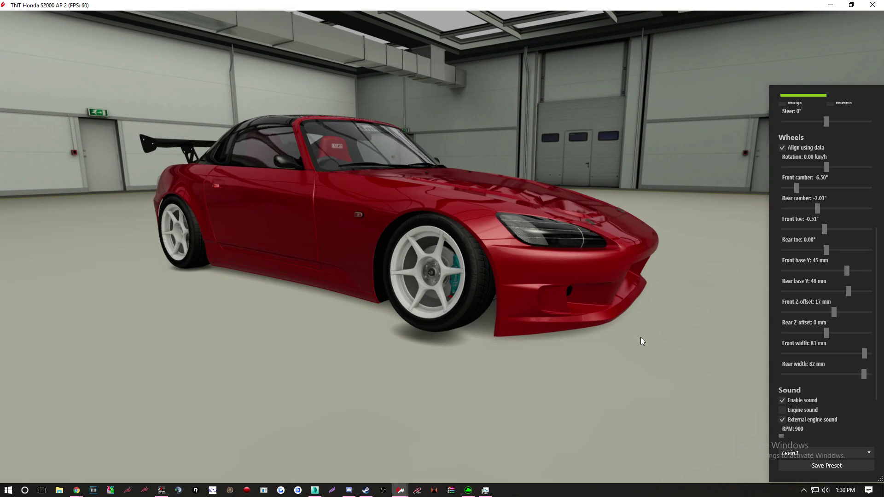
drag(849, 297, 857, 296)
drag(850, 273, 848, 272)
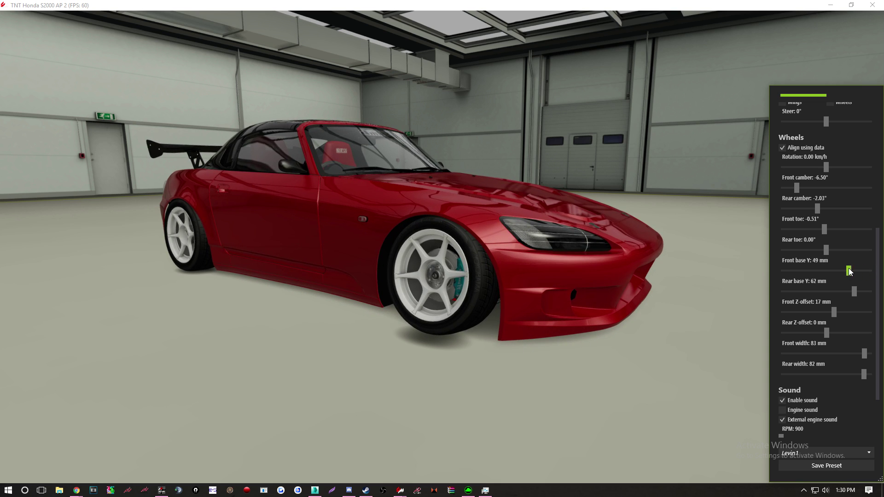
mouse_move(827, 122)
mouse_down()
mouse_move(871, 121)
mouse_move(744, 124)
mouse_move(824, 127)
mouse_up()
Update the car model with the wheel adjustments and close the custom showroom
scroll(831, 397, down, 3)
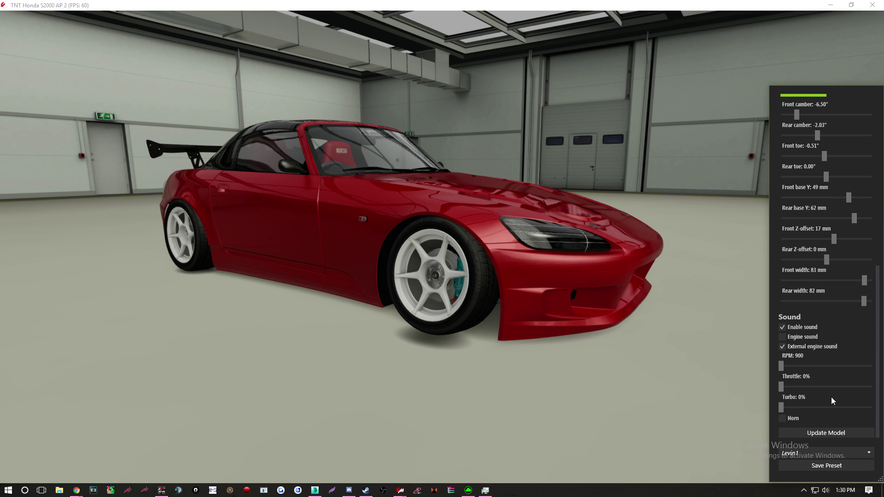
click(833, 431)
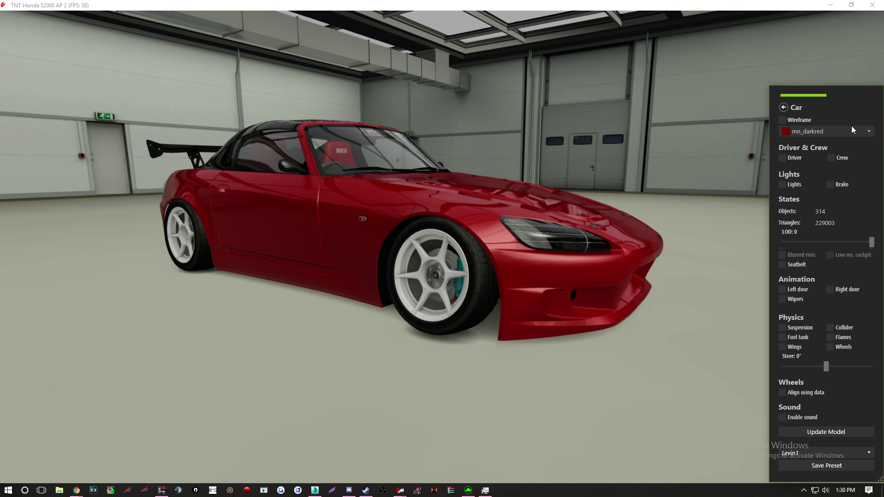
click(872, 5)
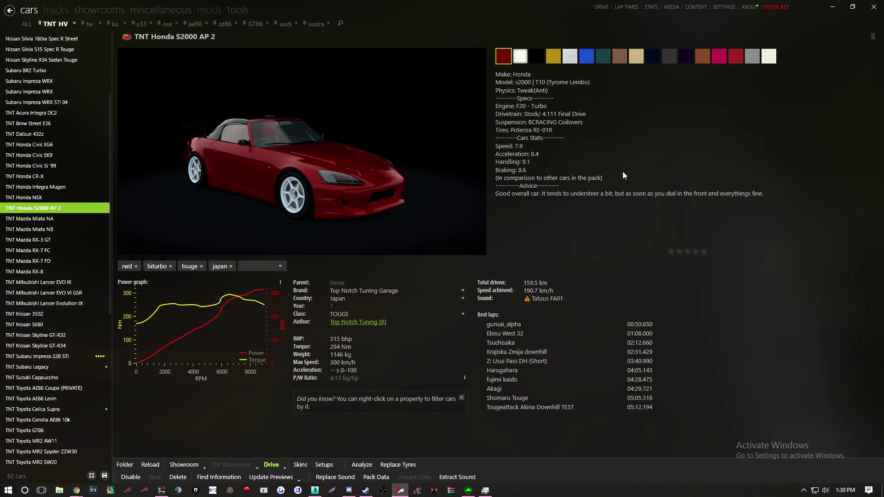
Update the preview image of the S2000's dark red skin and compare it with the white skin's preview
right_click(506, 58)
click(529, 105)
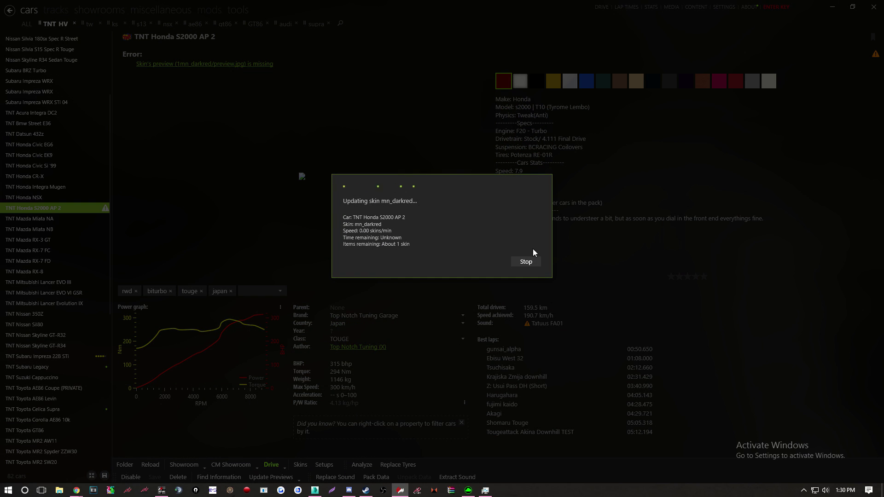
click(525, 257)
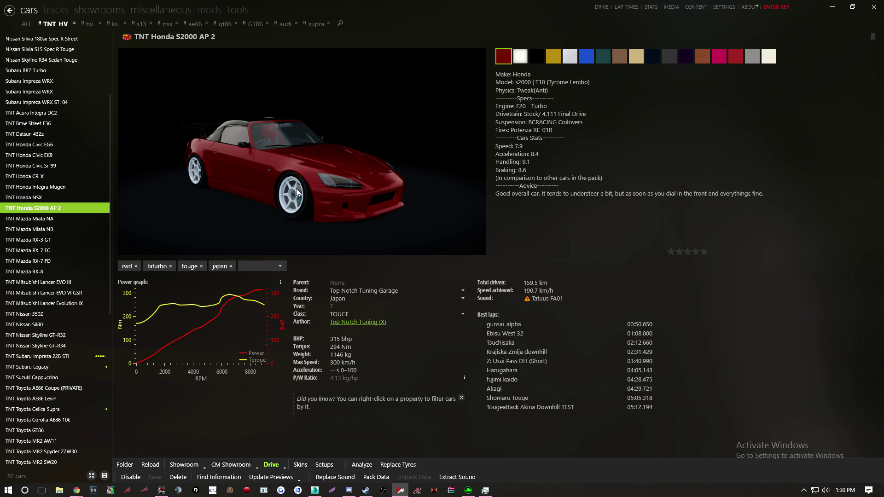
click(520, 57)
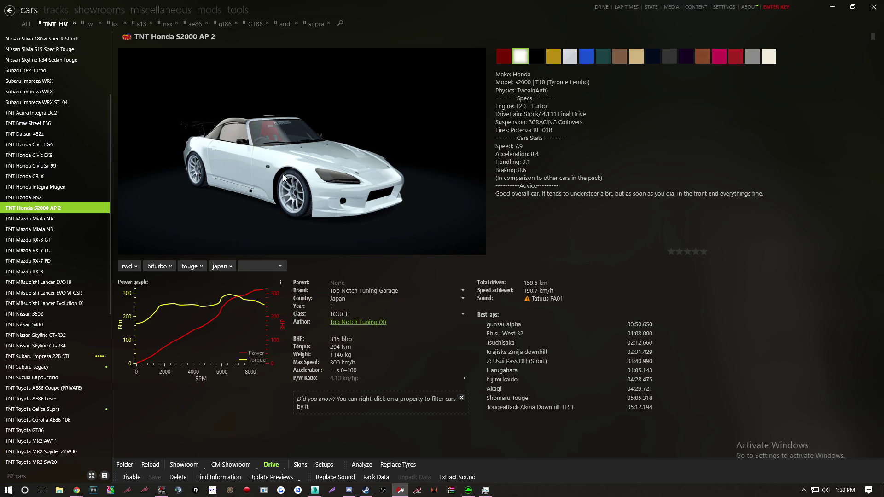
click(502, 57)
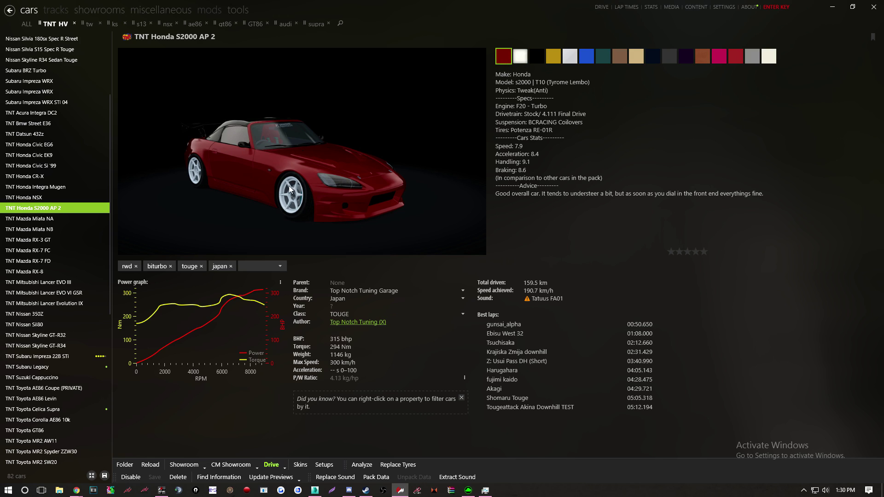